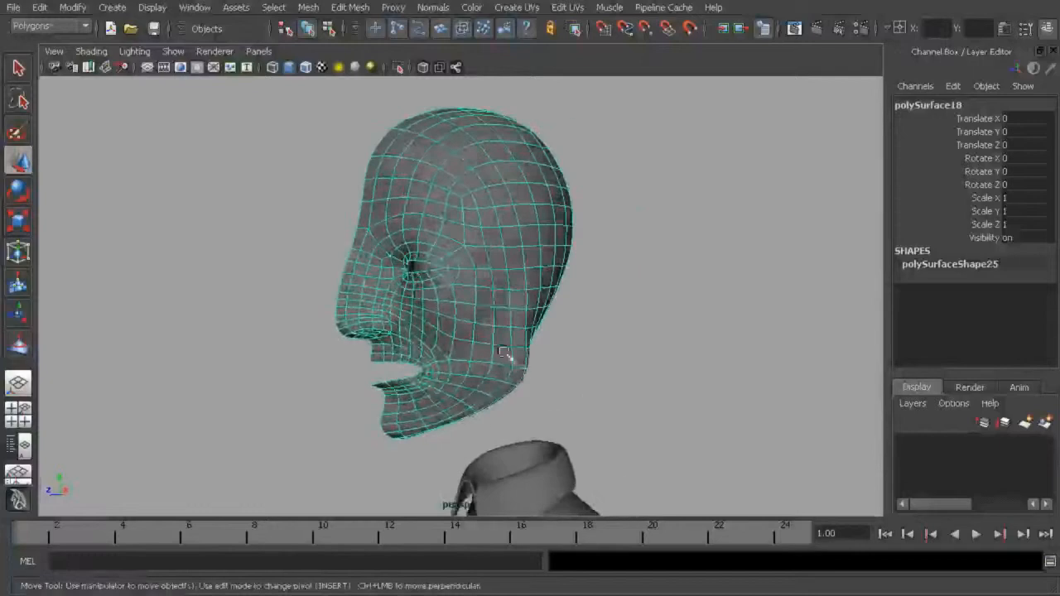
Examine the eye area of the head mesh up close in smooth preview from several angles
scroll(538, 352, up, 4)
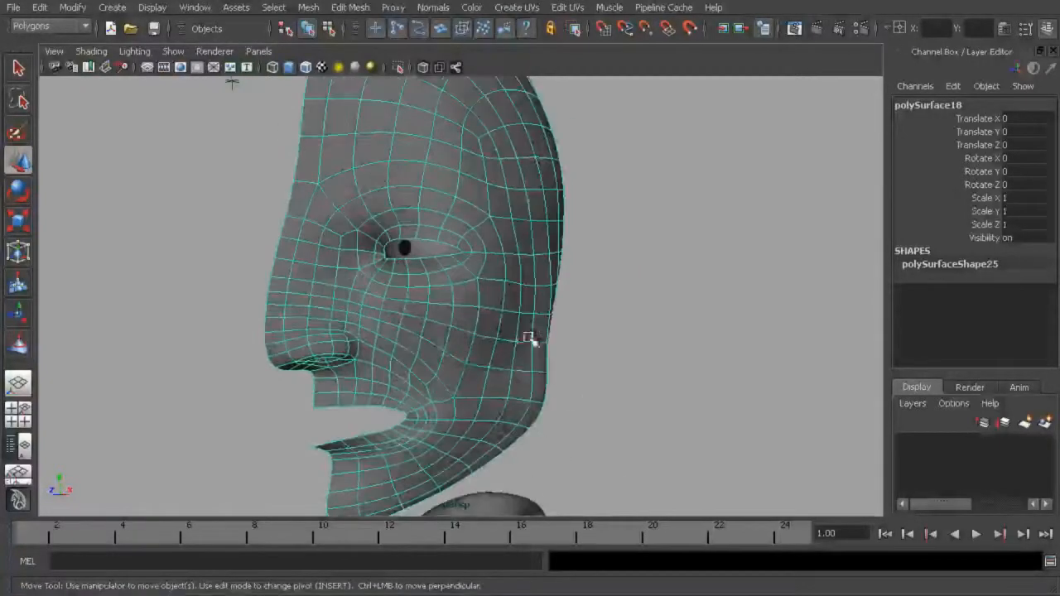
alt+drag(499, 352, 480, 422)
alt+right_drag(481, 421, 692, 387)
alt+drag(691, 387, 533, 353)
alt+right_drag(532, 353, 573, 365)
click(688, 332)
alt+right_drag(693, 348, 440, 345)
mouse_move(440, 346)
alt+mouse_down()
mouse_move(351, 334)
mouse_move(359, 351)
mouse_move(451, 337)
alt+mouse_up()
alt+right_drag(450, 337, 543, 338)
alt+right_drag(353, 290, 592, 346)
click(450, 340)
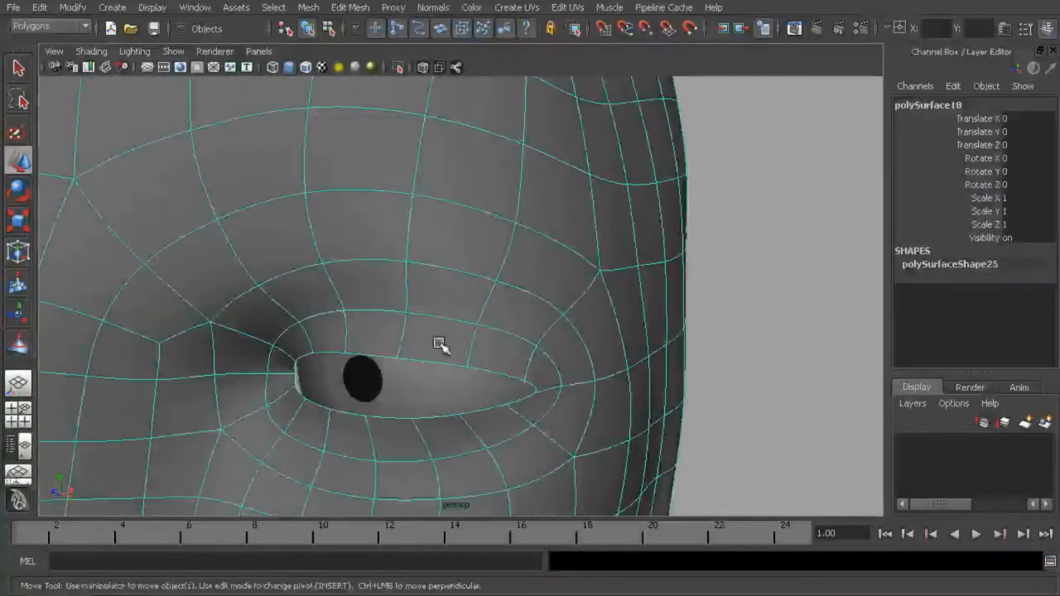
Show the head unsmoothed and insert an edge loop around the eye, just outside the existing loop encircling the eyelids
key(1)
alt+drag(428, 348, 593, 422)
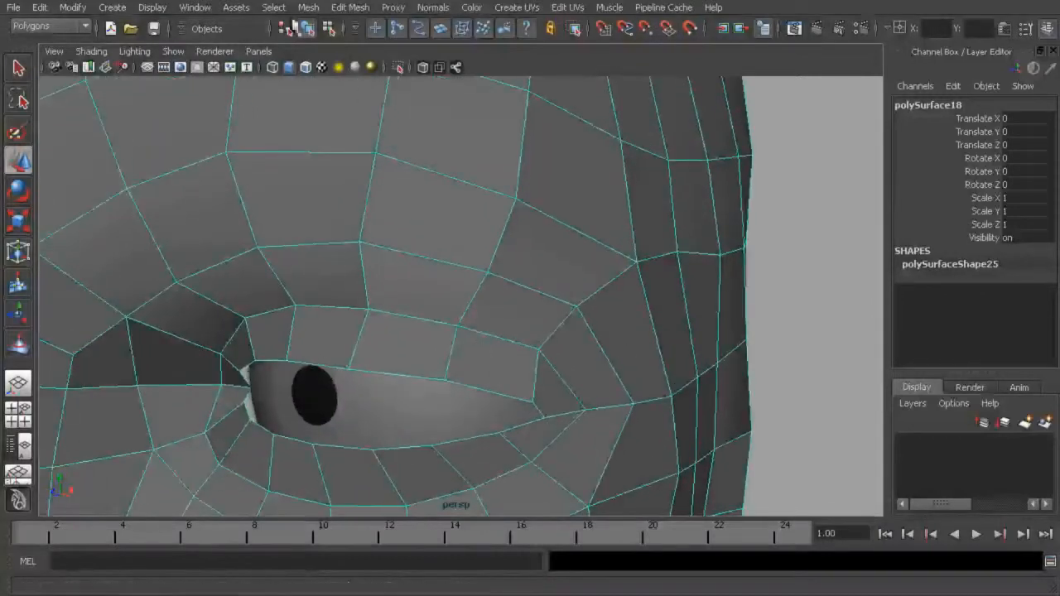
click(350, 7)
click(401, 162)
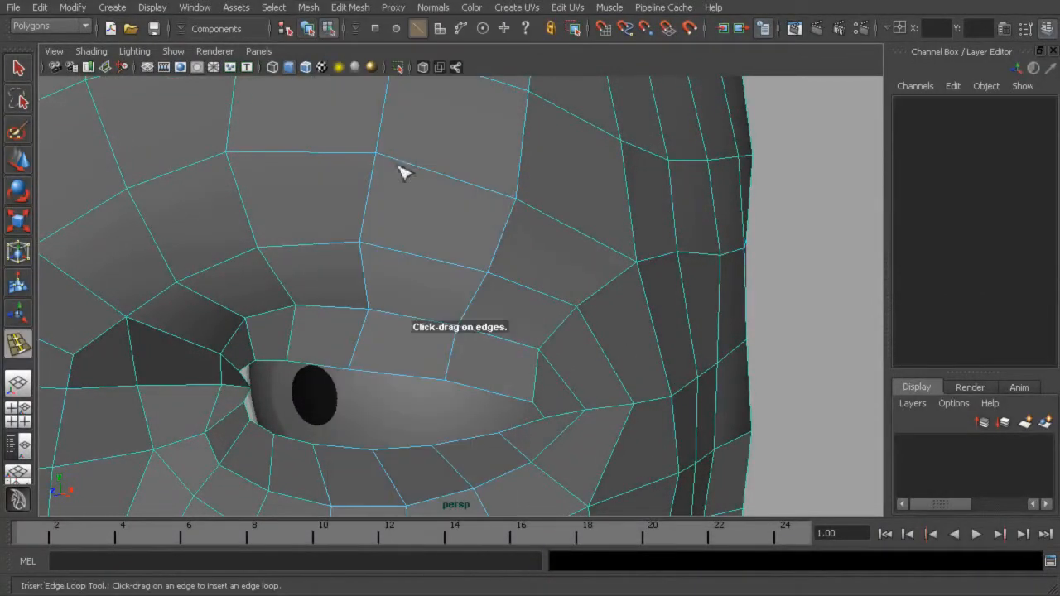
alt+drag(292, 322, 274, 298)
alt+drag(331, 302, 405, 293)
alt+right_drag(405, 293, 361, 290)
click(20, 72)
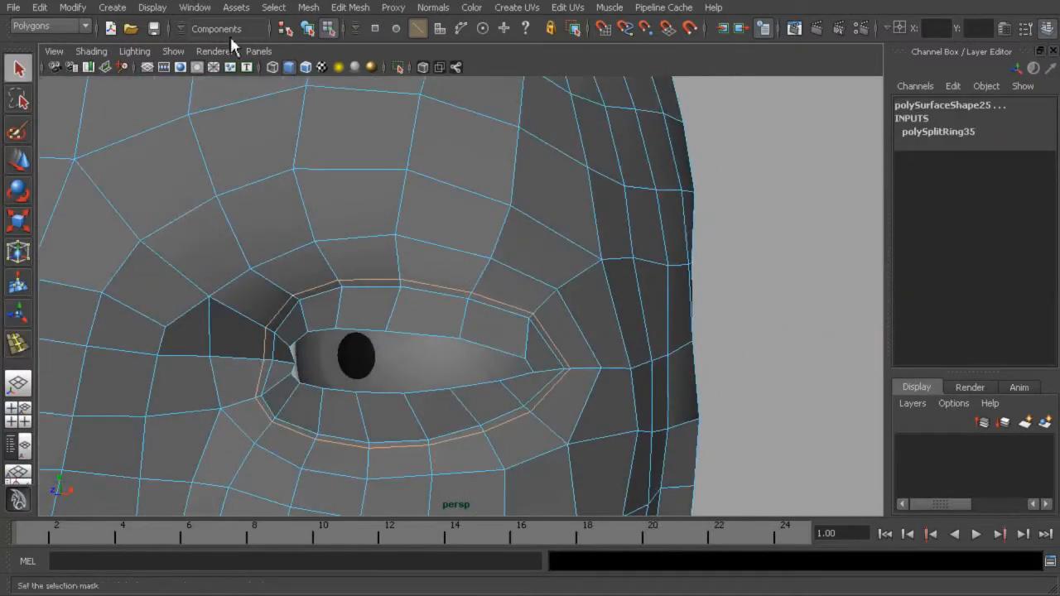
click(317, 29)
Preview the head smoothed, examine how the new loop shapes the eyelids, and return to the unsmoothed display
alt+right_drag(518, 213, 475, 235)
key(3)
click(738, 274)
mouse_move(717, 293)
alt+mouse_down()
mouse_move(700, 300)
mouse_move(723, 303)
alt+mouse_up()
alt+right_drag(723, 303, 769, 304)
alt+drag(768, 304, 349, 321)
click(451, 343)
key(1)
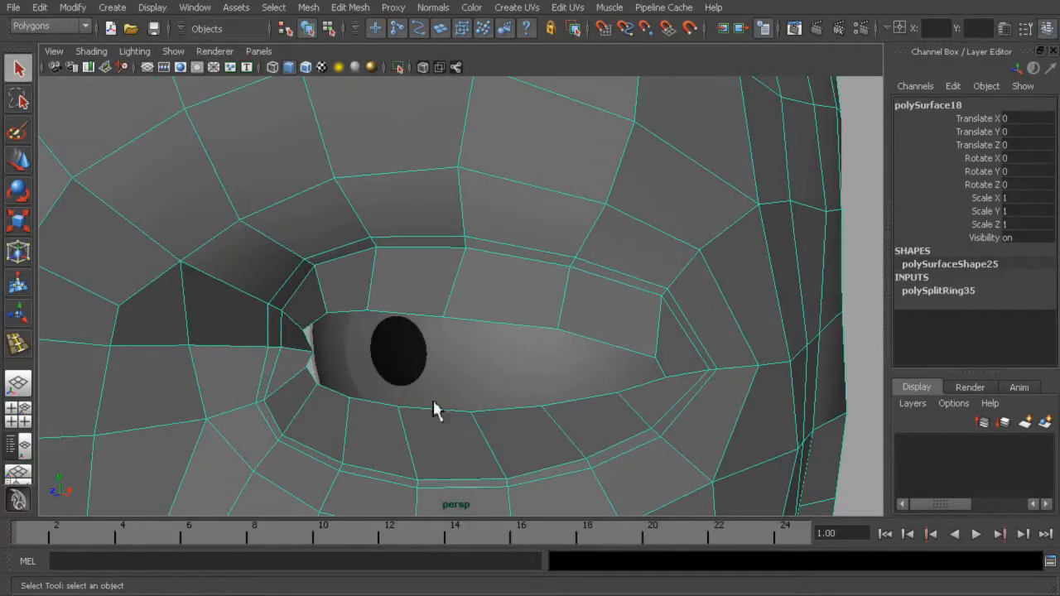
Select the complete border edge loop of the eye opening
right_drag(504, 319, 504, 291)
double_click(497, 323)
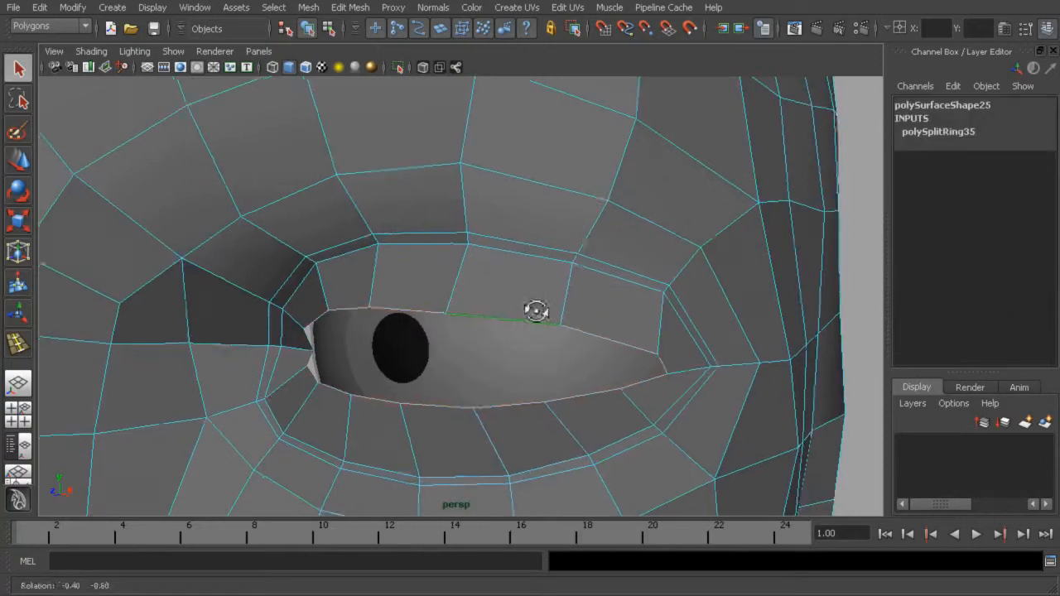
alt+drag(525, 317, 432, 154)
click(351, 7)
click(366, 50)
mouse_move(439, 195)
alt+mouse_down()
mouse_move(461, 207)
mouse_move(451, 201)
alt+mouse_up()
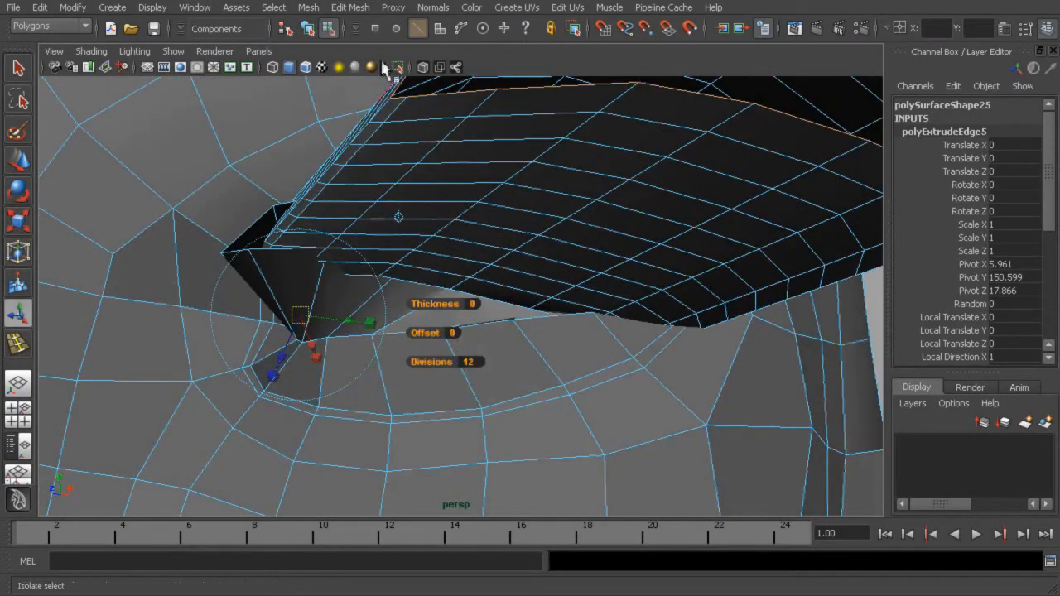
key(ctrl+z)
Reset the edge extrude settings to defaults and extrude the eye opening's border inward with a local Z translation of -0.195
click(351, 7)
click(498, 50)
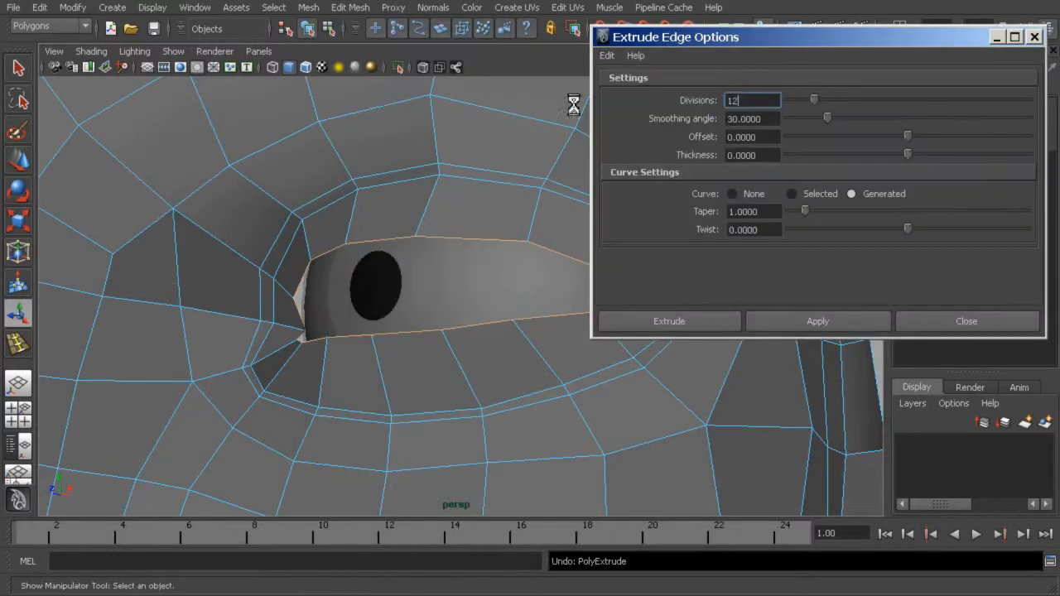
click(611, 56)
click(625, 72)
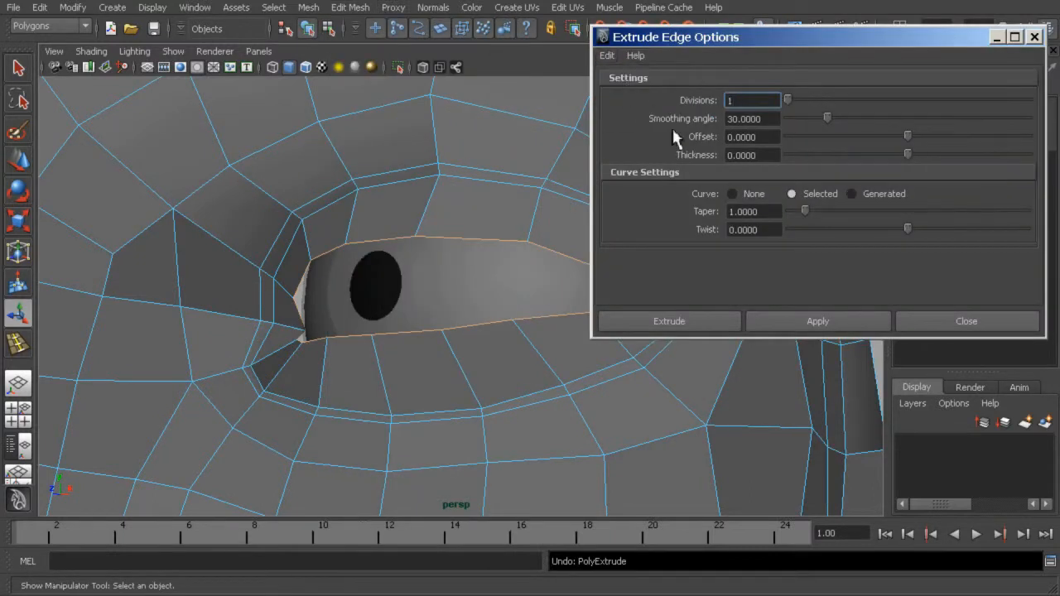
click(687, 329)
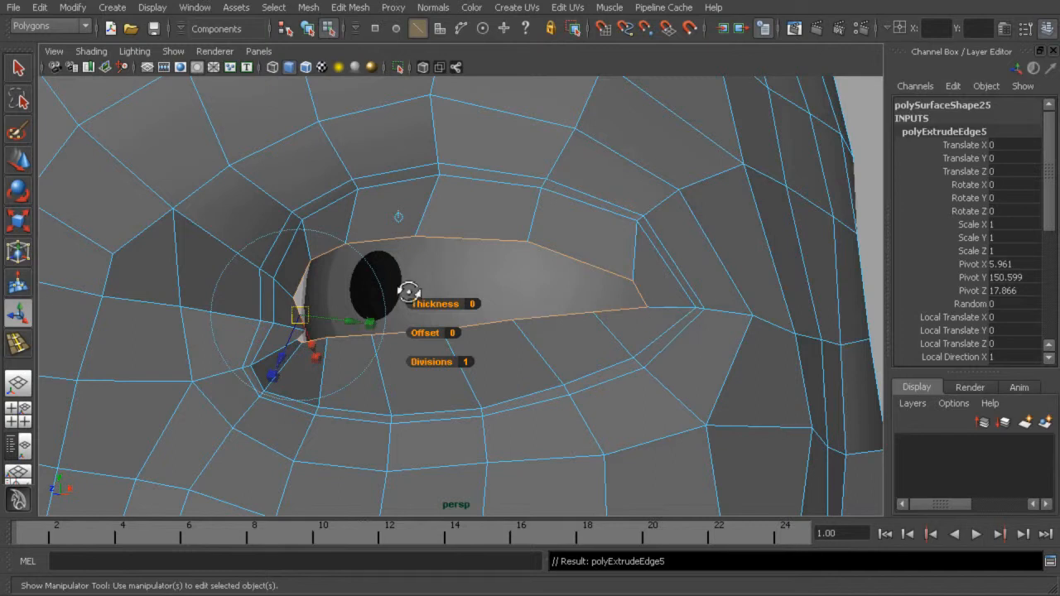
scroll(414, 290, up, 8)
alt+drag(401, 316, 426, 360)
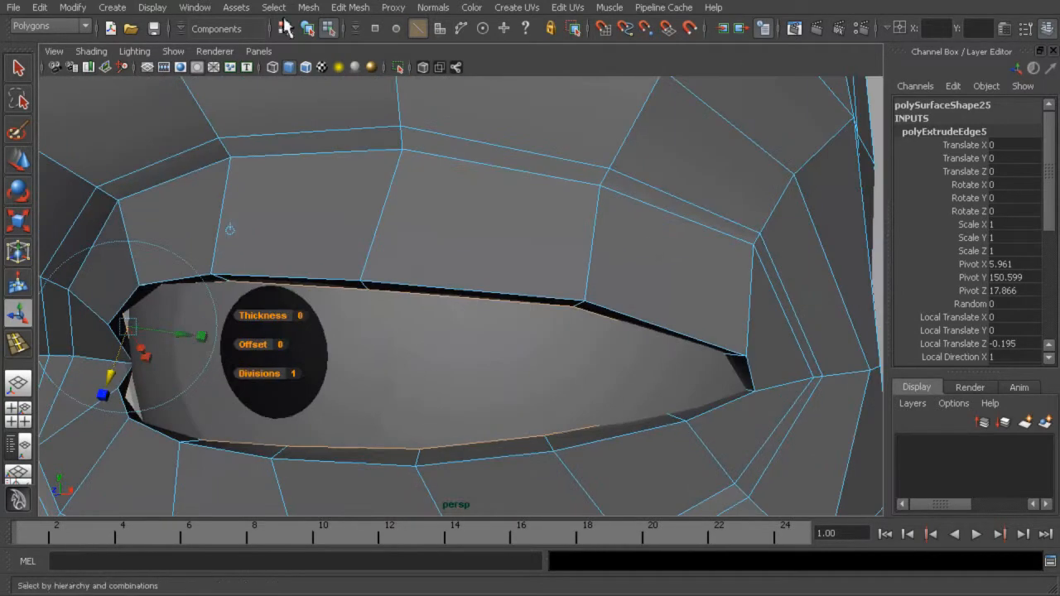
Insert an edge loop on the eyelids close to the opening's rim and show the head in smooth preview
click(307, 28)
click(350, 7)
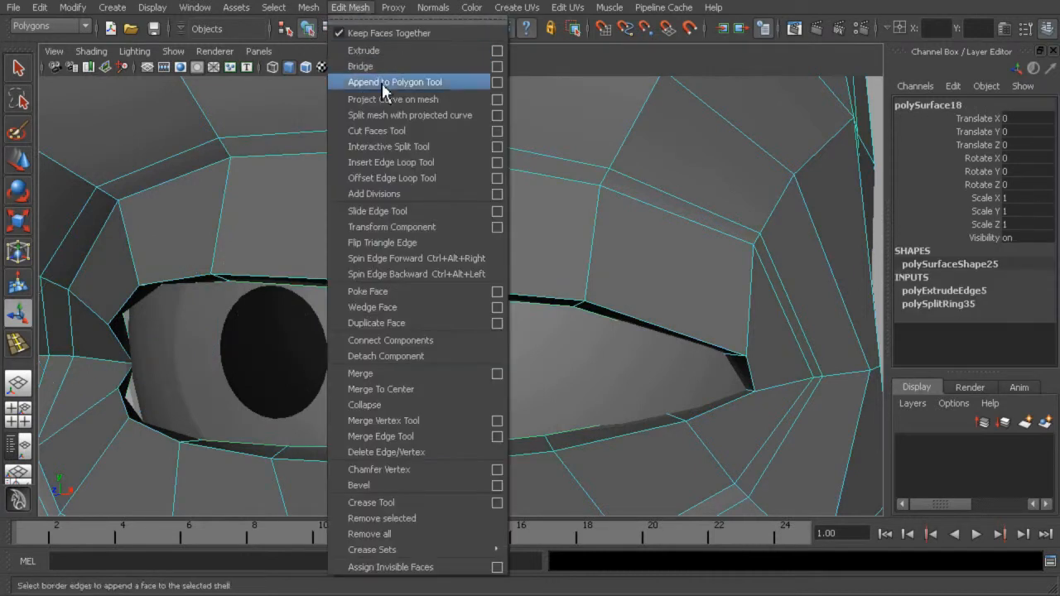
click(400, 163)
click(370, 271)
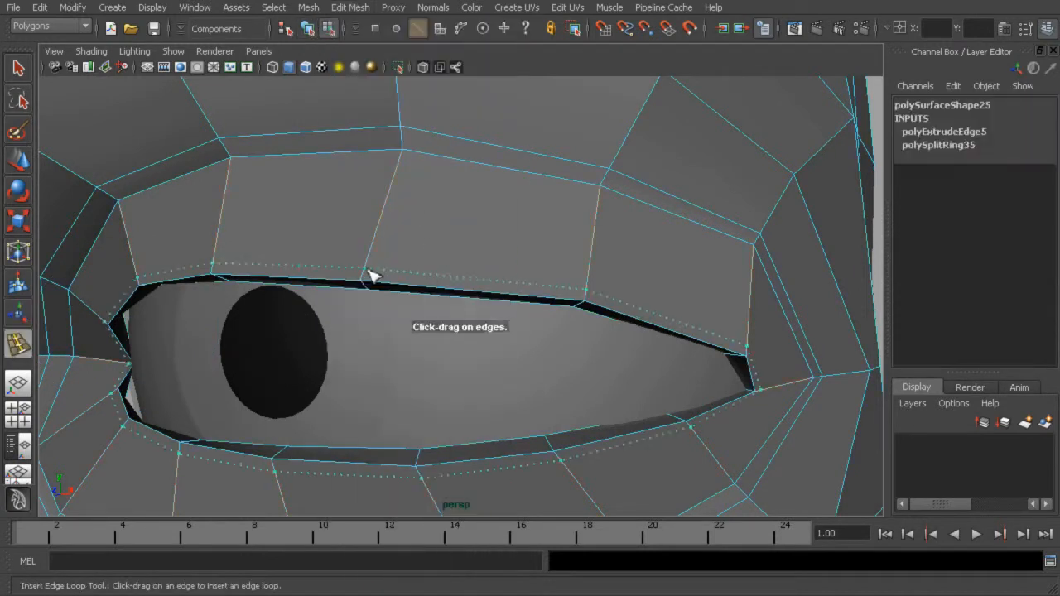
alt+drag(378, 277, 431, 234)
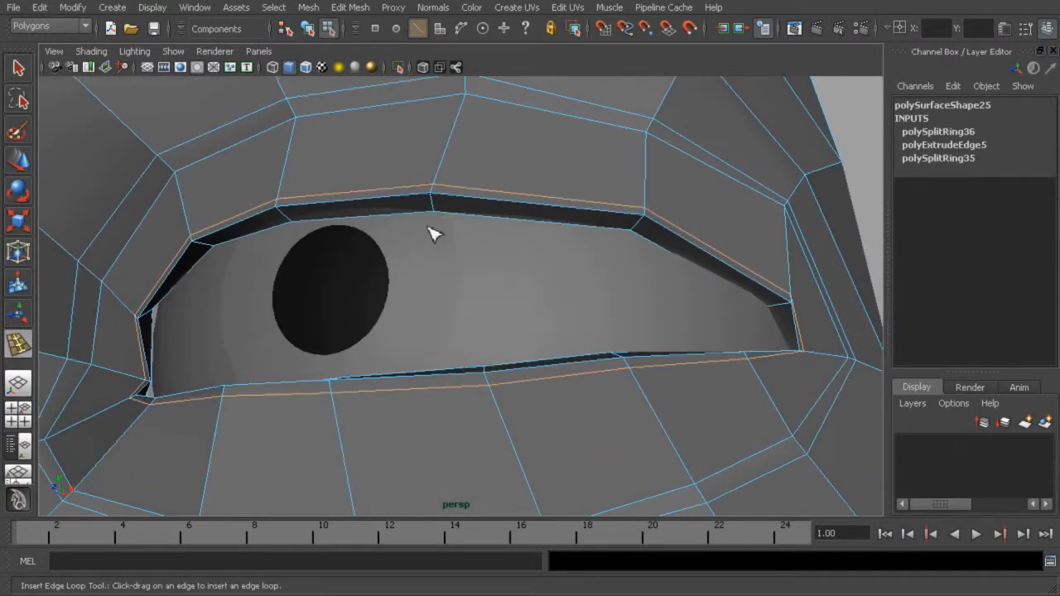
click(20, 70)
key(F8)
key(3)
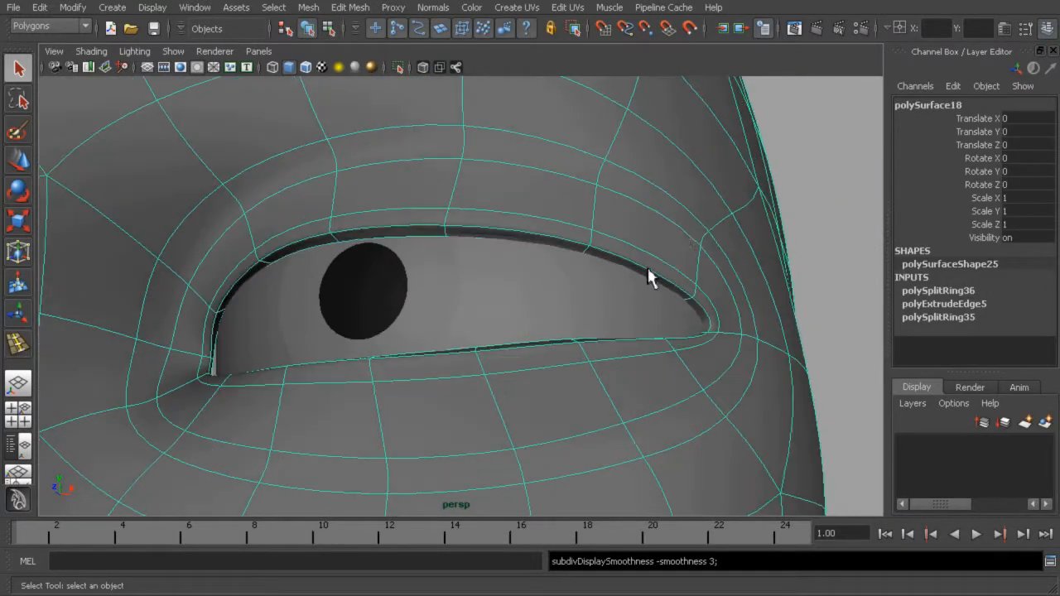
Select the vertices at the outer corner of the eye opening and move them along the X axis
click(812, 171)
alt+drag(639, 260, 579, 305)
alt+right_drag(578, 305, 696, 323)
click(556, 283)
scroll(558, 275, up, 3)
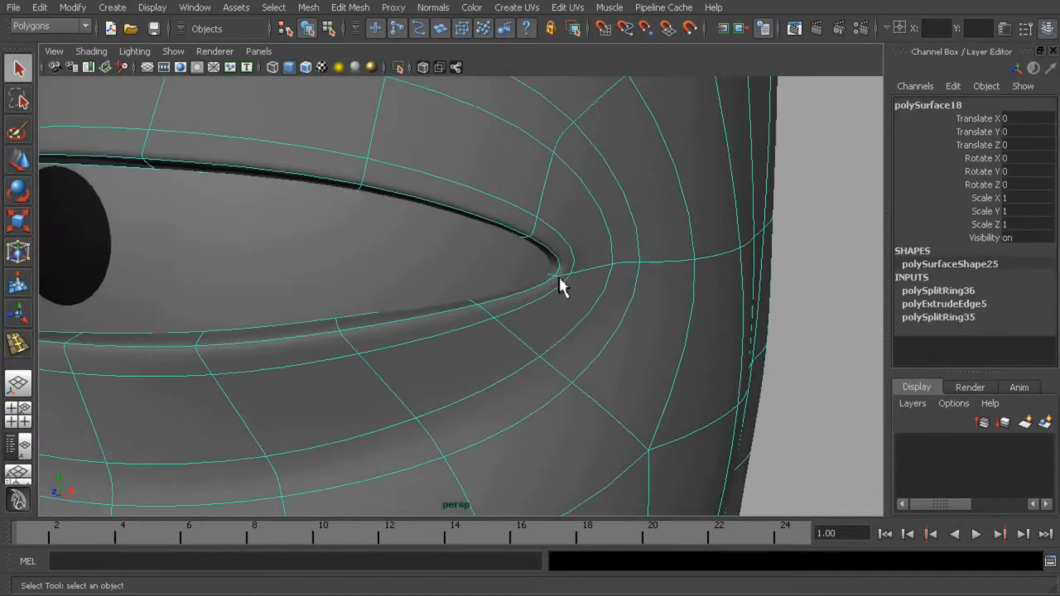
right_click(583, 283)
right_drag(586, 288, 555, 276)
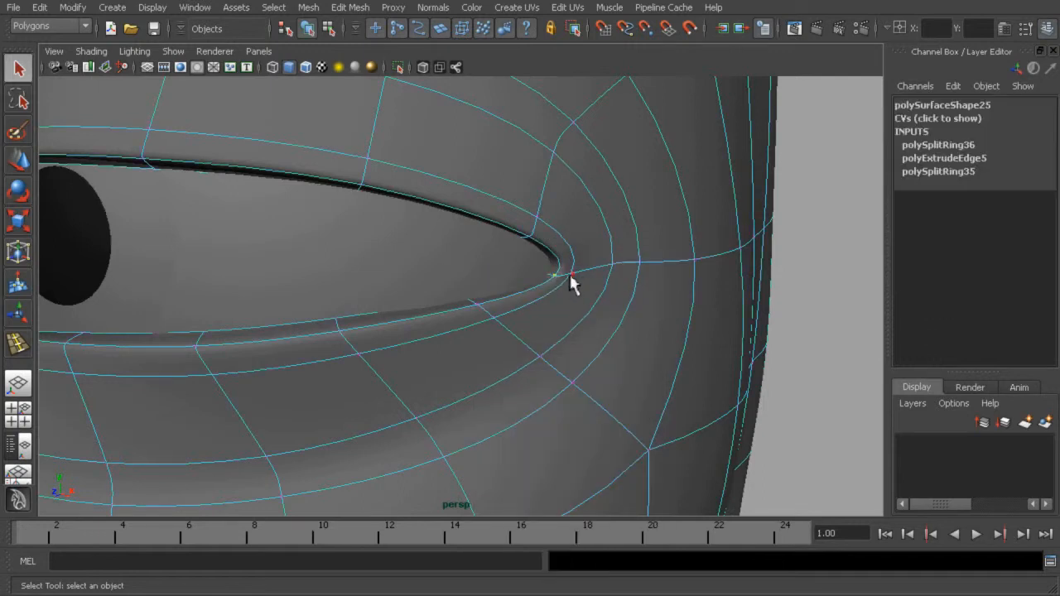
key(w)
alt+drag(600, 288, 642, 311)
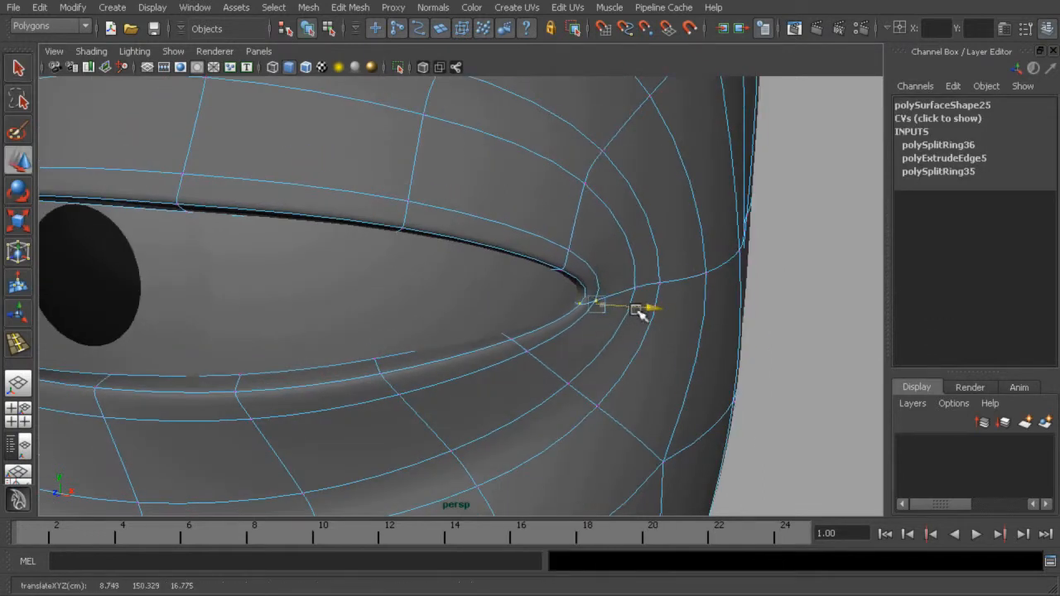
Reposition the upper eyelid rim vertices next to the outer eye corner
click(573, 256)
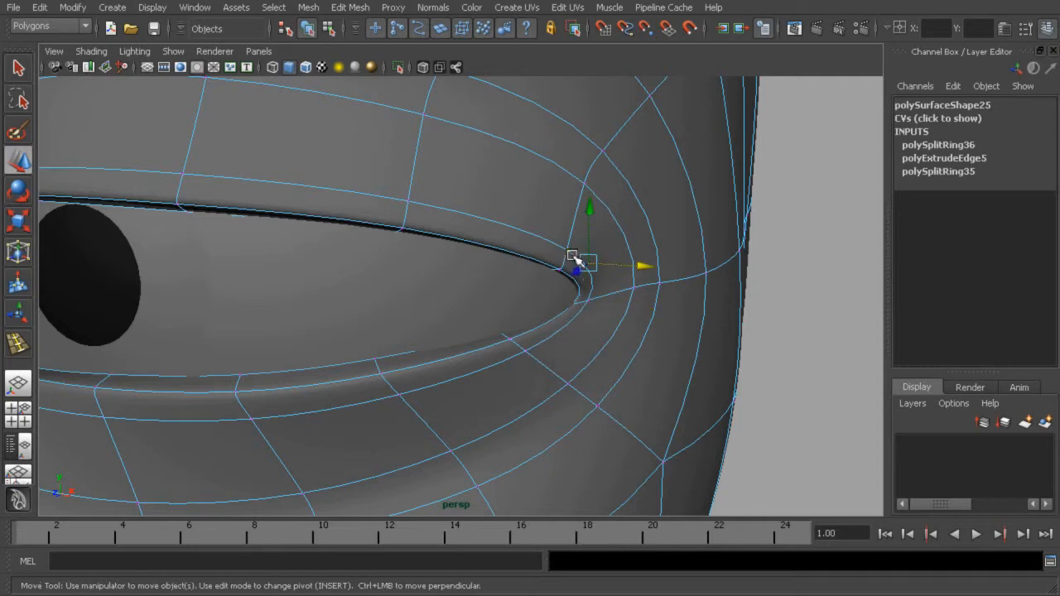
alt+drag(597, 277, 608, 285)
drag(643, 285, 647, 288)
alt+drag(650, 287, 636, 285)
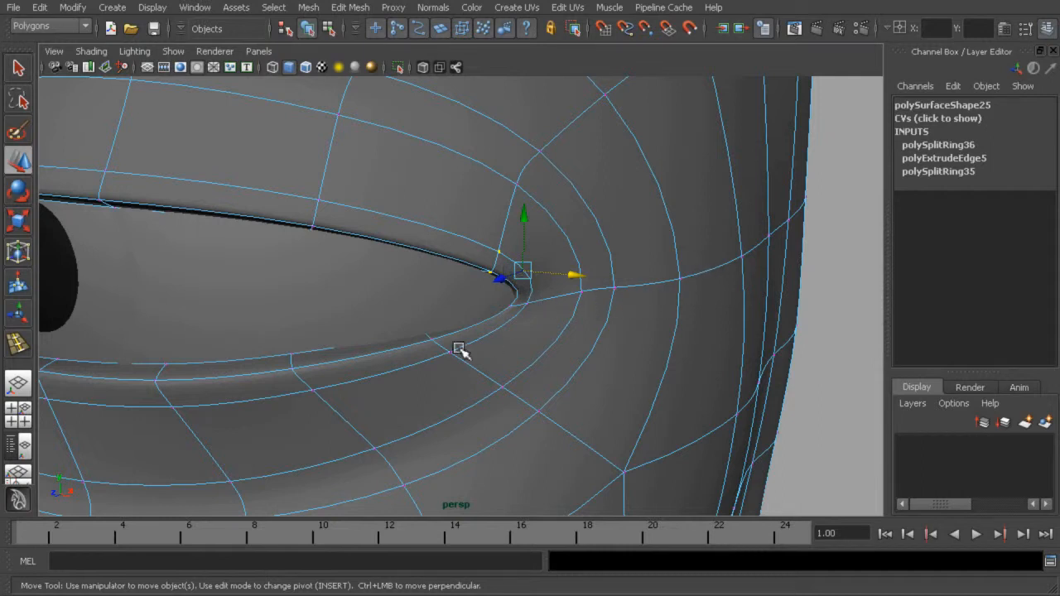
Adjust the rim vertices along the lower eyelid, moving them along the Z axis
alt+drag(514, 360, 543, 353)
alt+drag(542, 356, 527, 363)
drag(475, 379, 445, 402)
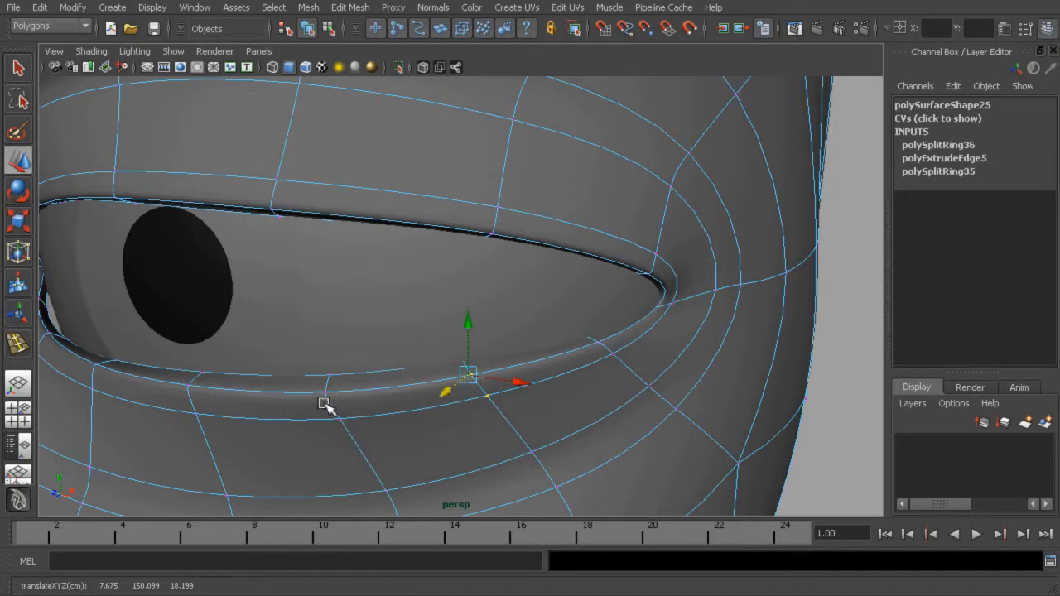
alt+middle_drag(323, 404, 397, 391)
drag(391, 414, 577, 407)
Reposition the rim vertices at the inner eye corner beside the nose along the X and Z axes
scroll(448, 370, up, 4)
alt+drag(415, 354, 368, 361)
scroll(367, 332, up, 5)
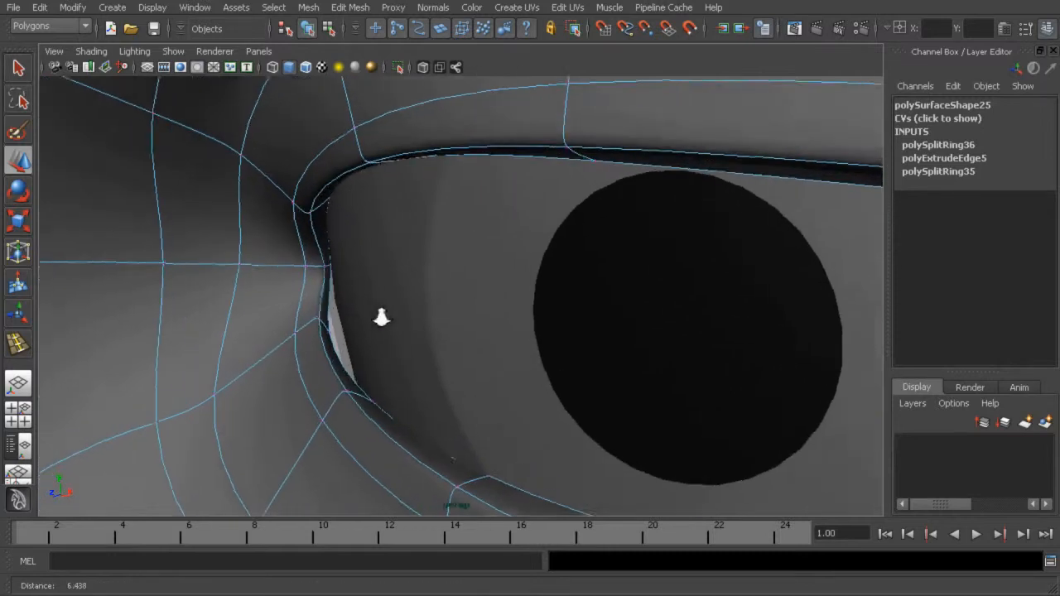
alt+drag(326, 295, 365, 296)
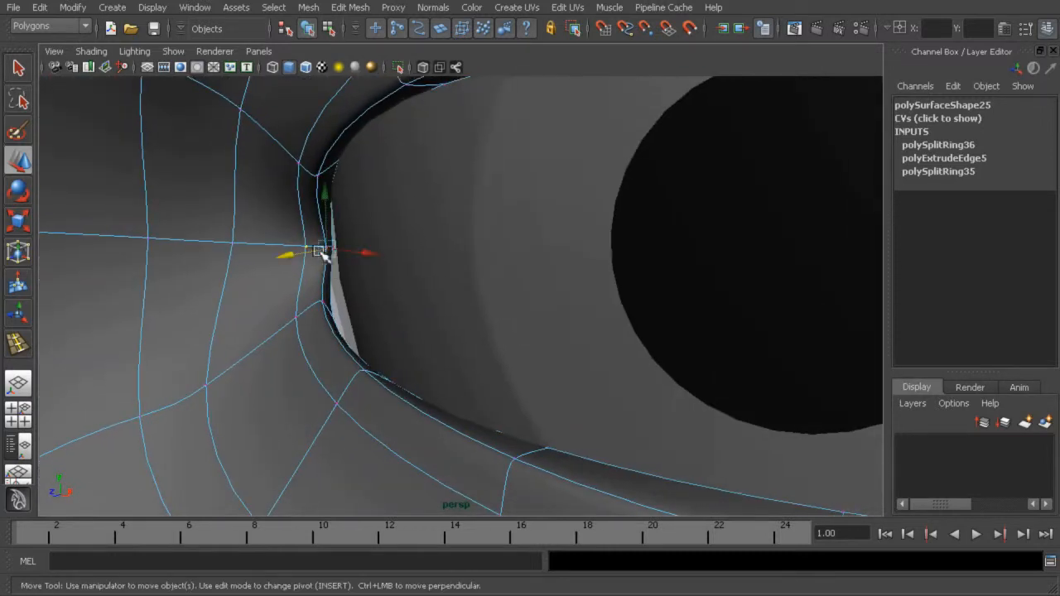
drag(296, 259, 273, 262)
drag(352, 258, 403, 325)
click(324, 247)
click(347, 281)
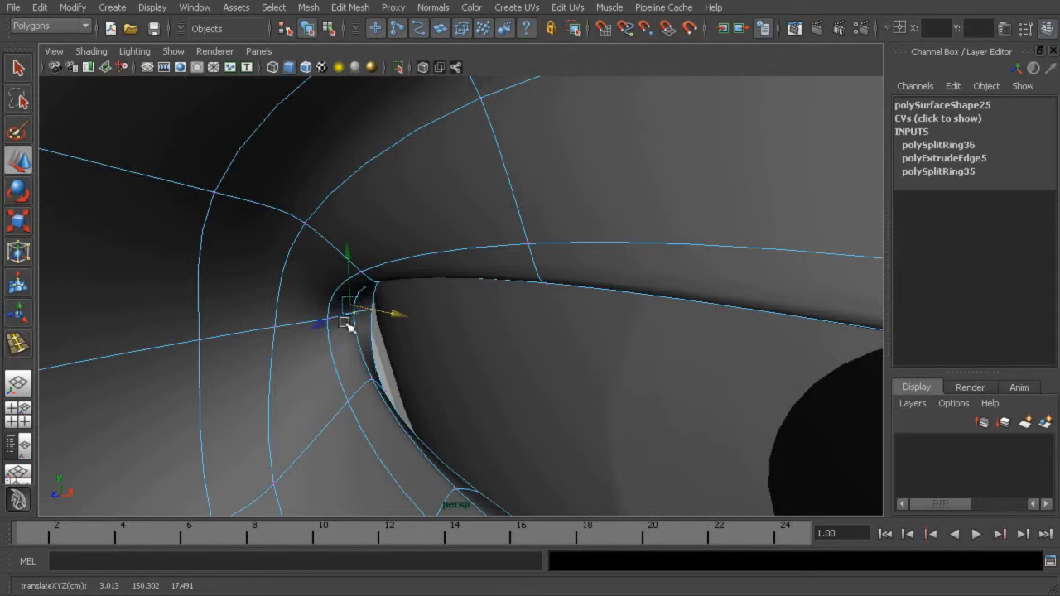
drag(324, 331, 323, 333)
alt+drag(322, 332, 335, 268)
Select the eyelids' inner border edges and extrude them further into the eye socket
right_drag(321, 246, 273, 311)
right_click(324, 245)
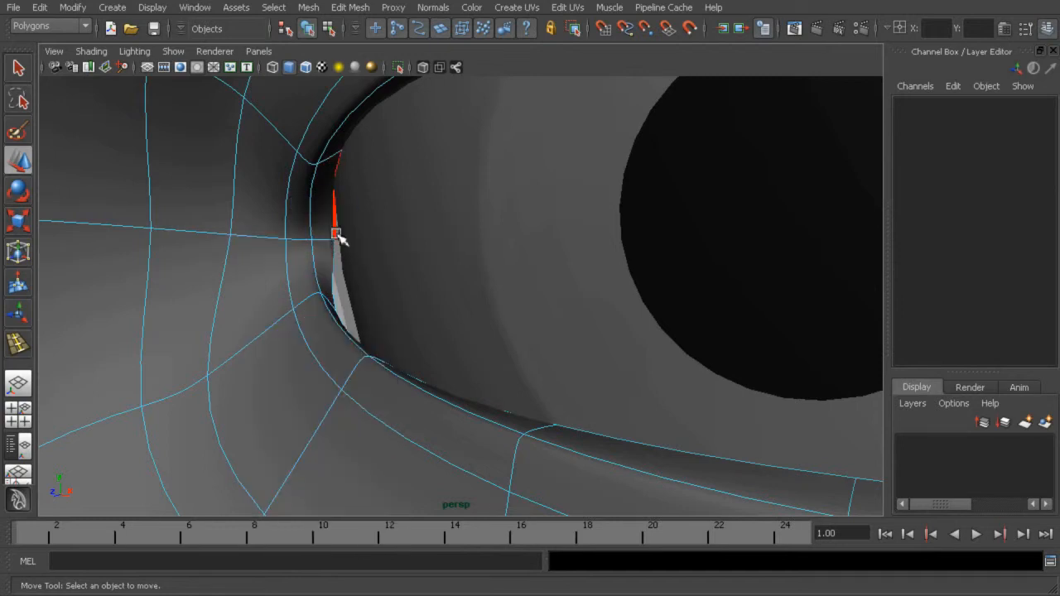
click(341, 229)
click(349, 8)
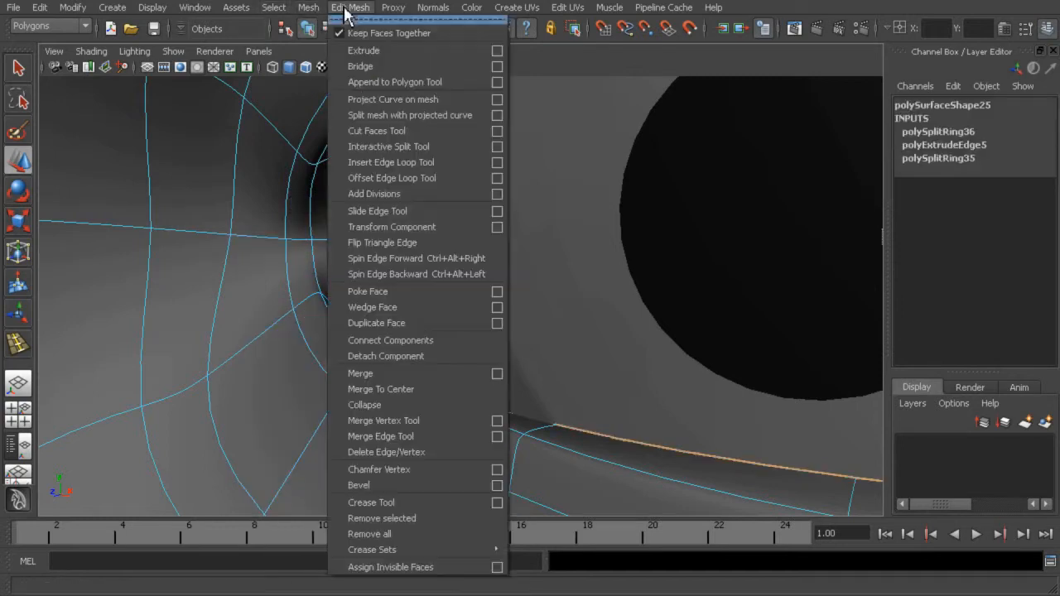
click(352, 50)
drag(351, 189, 358, 211)
Extrude the inner eye-corner faces with a translation of X 0.1 and Y -0.094 and a Y scale of 0.715
right_drag(310, 307, 309, 338)
click(298, 229)
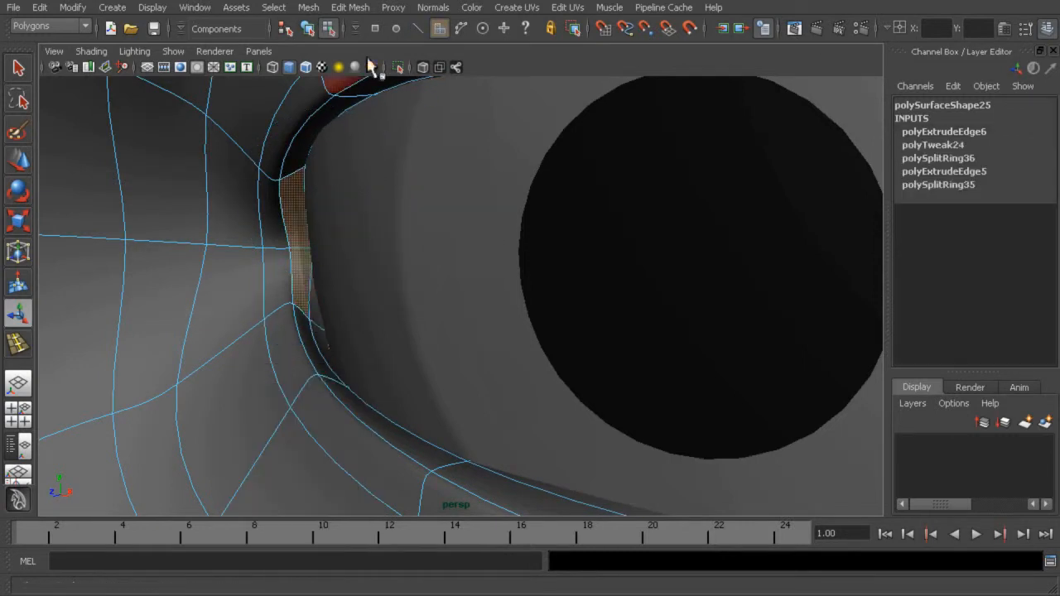
click(350, 8)
click(355, 50)
alt+drag(402, 294, 468, 295)
click(514, 169)
drag(431, 233, 433, 267)
drag(477, 321, 474, 322)
Move the middle vertex of the extruded faces at the inner eye corner
scroll(466, 322, up, 2)
right_drag(377, 306, 351, 303)
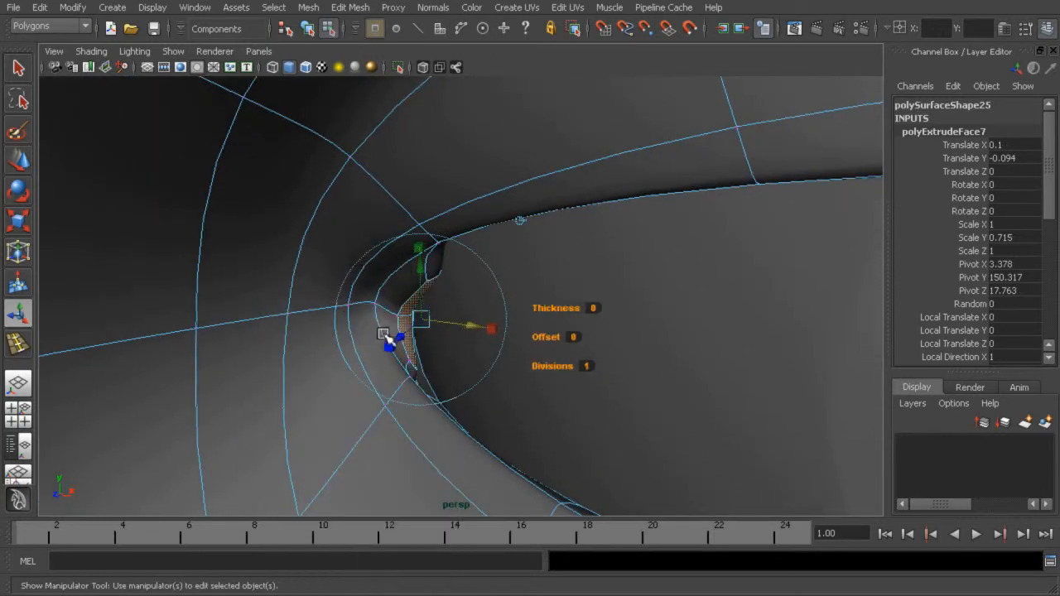
click(400, 319)
alt+drag(407, 320, 497, 333)
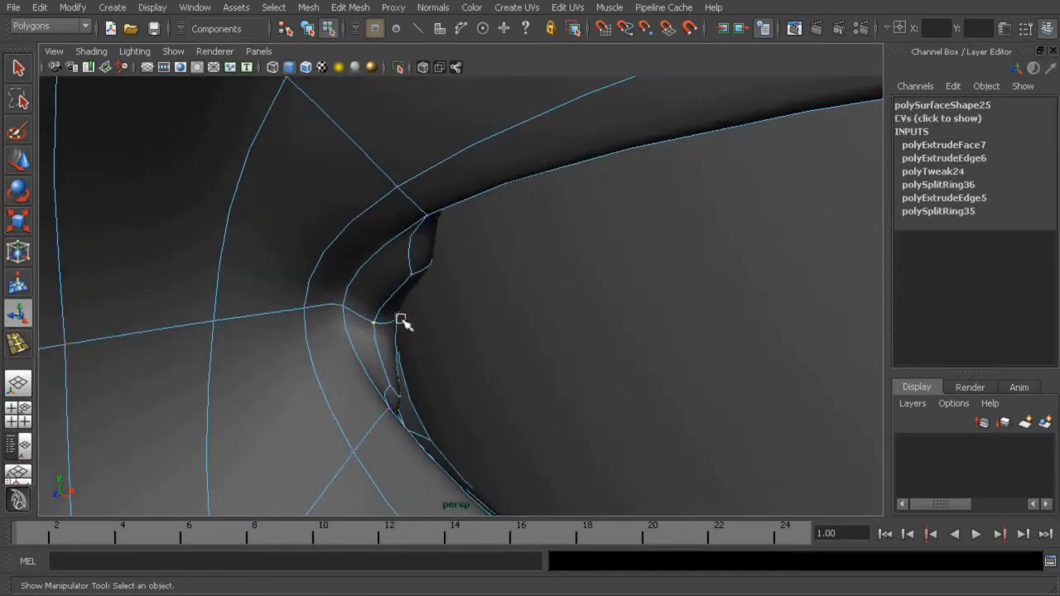
alt+drag(401, 321, 480, 329)
key(w)
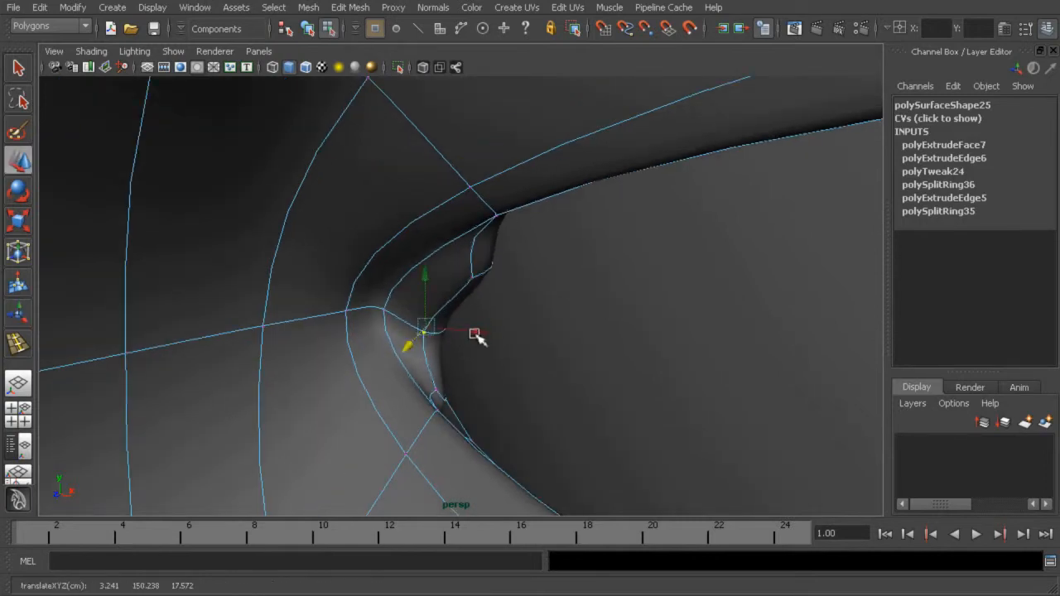
Reposition the upper and lower vertices of the inner-corner extrusion, pulling the upper ones back toward the eyelid
click(494, 274)
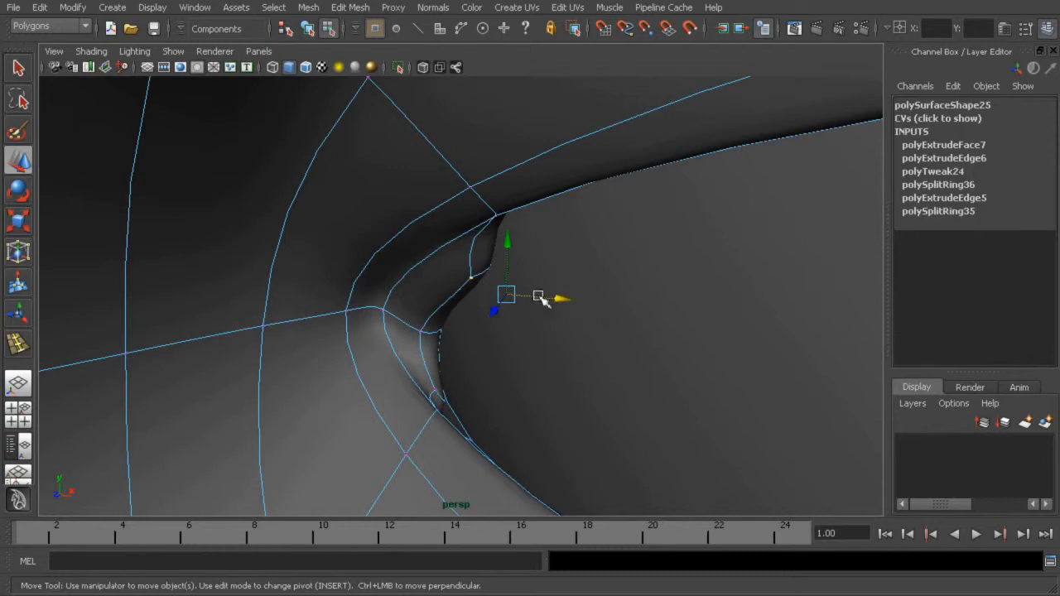
drag(561, 306, 481, 294)
drag(582, 248, 527, 253)
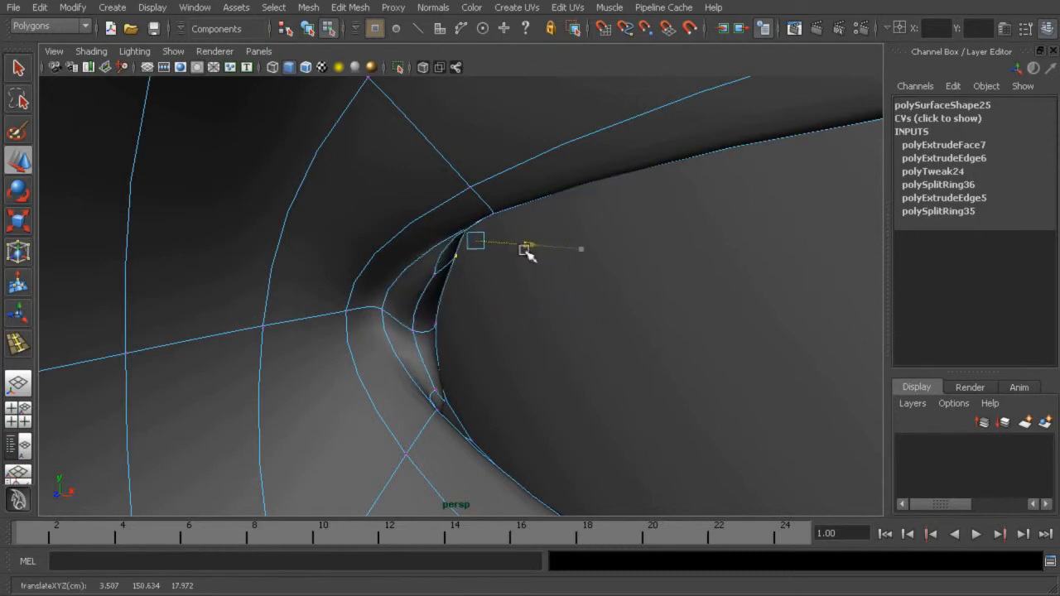
click(416, 340)
drag(454, 338, 583, 268)
alt+drag(583, 268, 521, 278)
alt+drag(482, 337, 478, 346)
Extrude the lower inner-corner face of the eye with a local translation of about X -0.074 and Z 0.073
right_drag(459, 338, 466, 363)
click(477, 348)
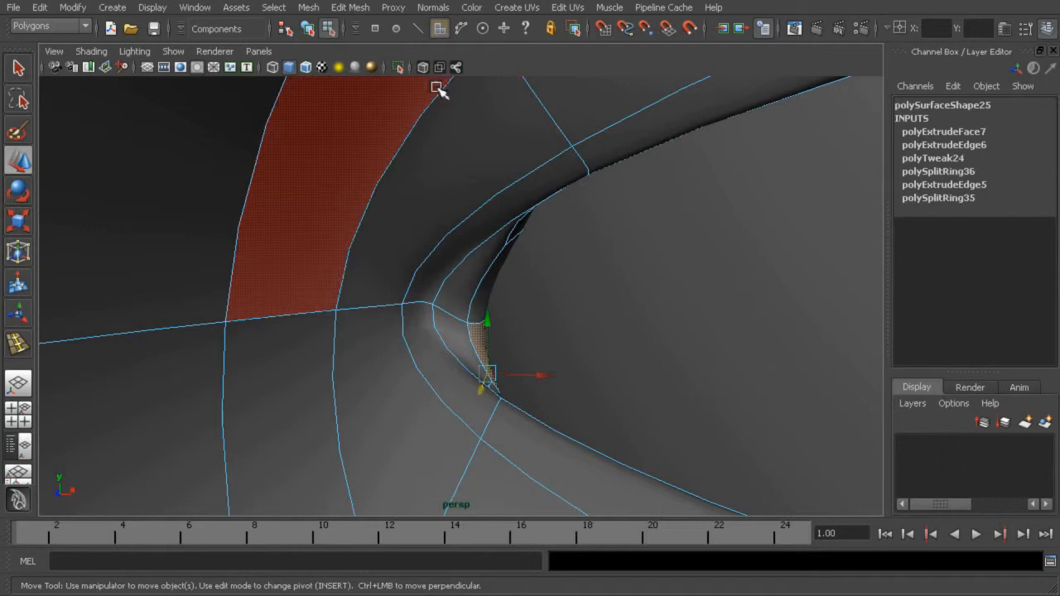
click(396, 8)
mouse_move(365, 11)
click(377, 51)
drag(537, 335, 559, 322)
drag(560, 401, 555, 420)
drag(527, 385, 511, 348)
drag(536, 387, 497, 357)
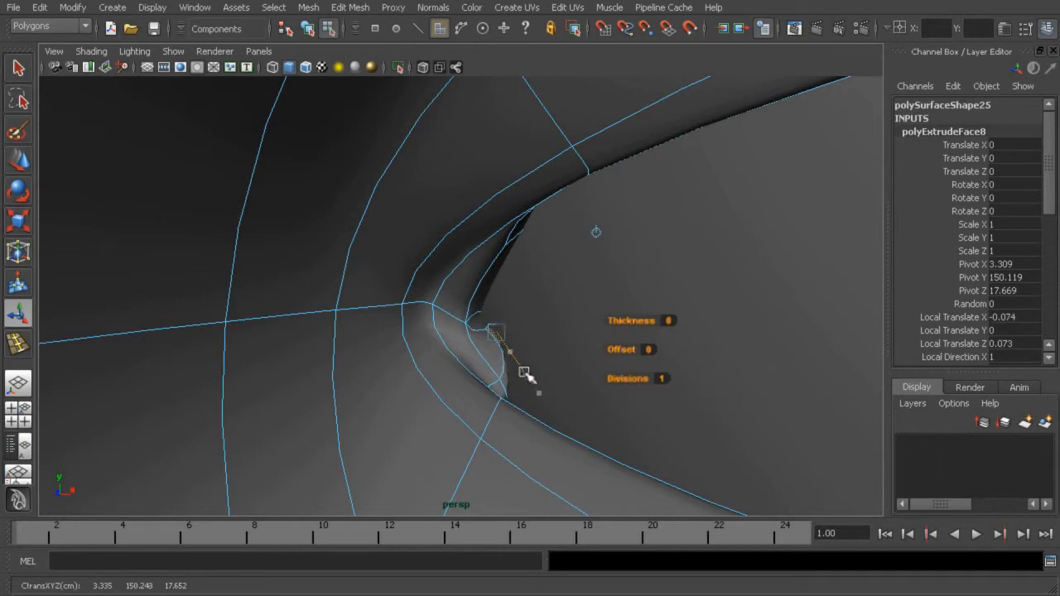
Move the vertices of the lower inner-corner extrusion up and inward to round out the tear duct
right_drag(471, 349, 429, 349)
click(469, 324)
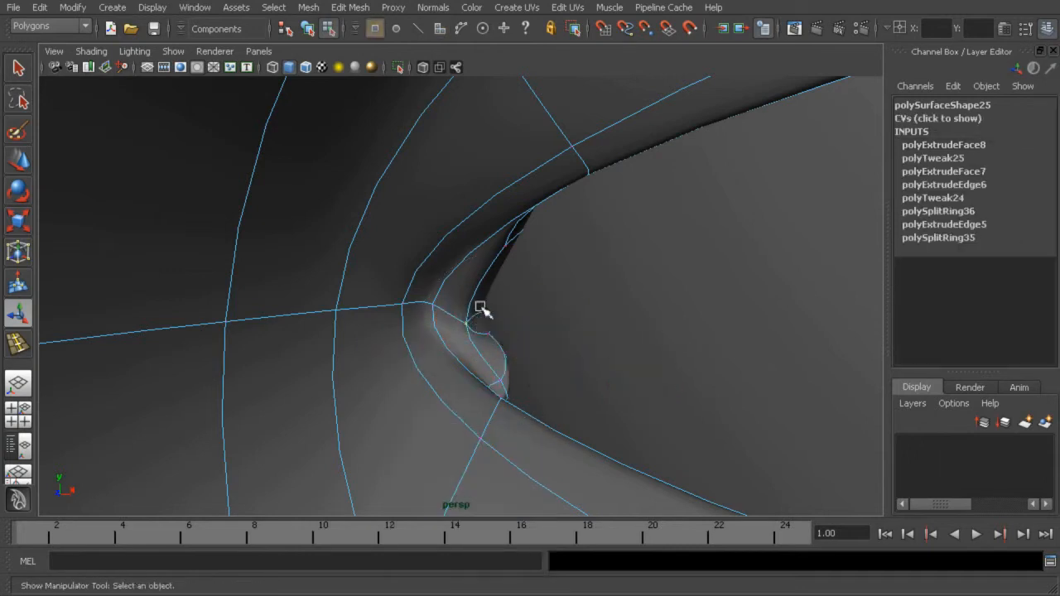
key(w)
drag(455, 289, 456, 250)
drag(508, 299, 497, 299)
click(487, 322)
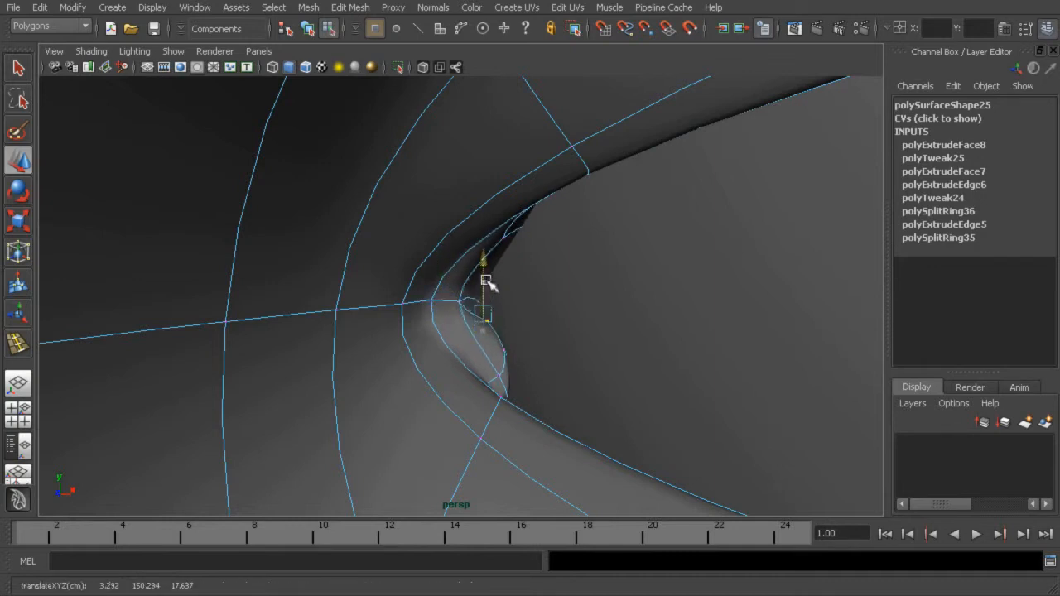
drag(565, 394, 547, 394)
drag(501, 340, 498, 321)
drag(558, 379, 528, 200)
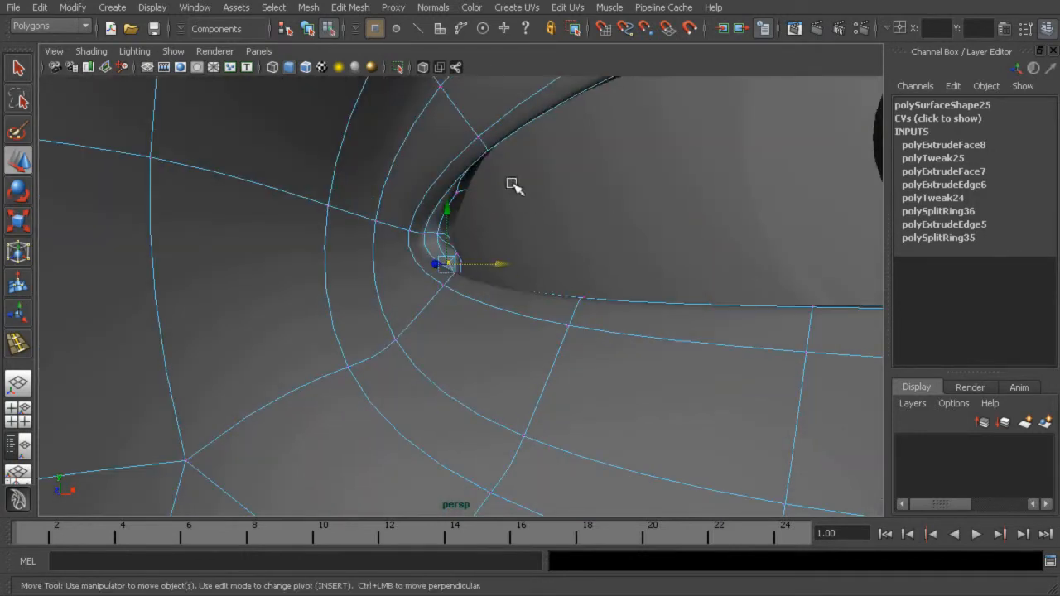
Reposition the upper vertex of the inner-corner extrusion along the X and Y axes
alt+drag(492, 166, 475, 161)
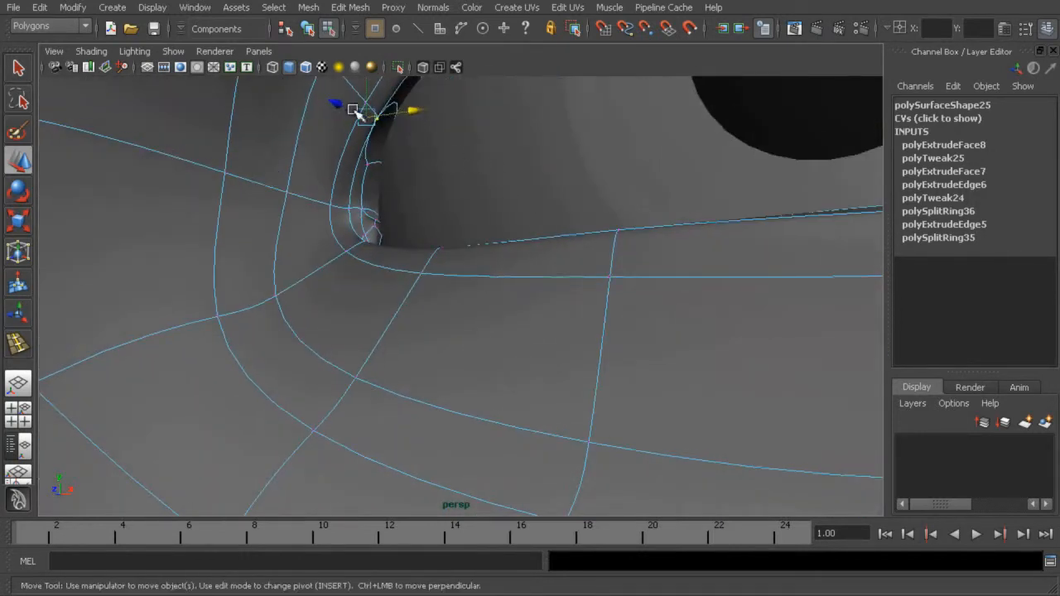
mouse_move(373, 101)
mouse_down()
mouse_move(374, 114)
mouse_move(389, 90)
mouse_up()
click(400, 111)
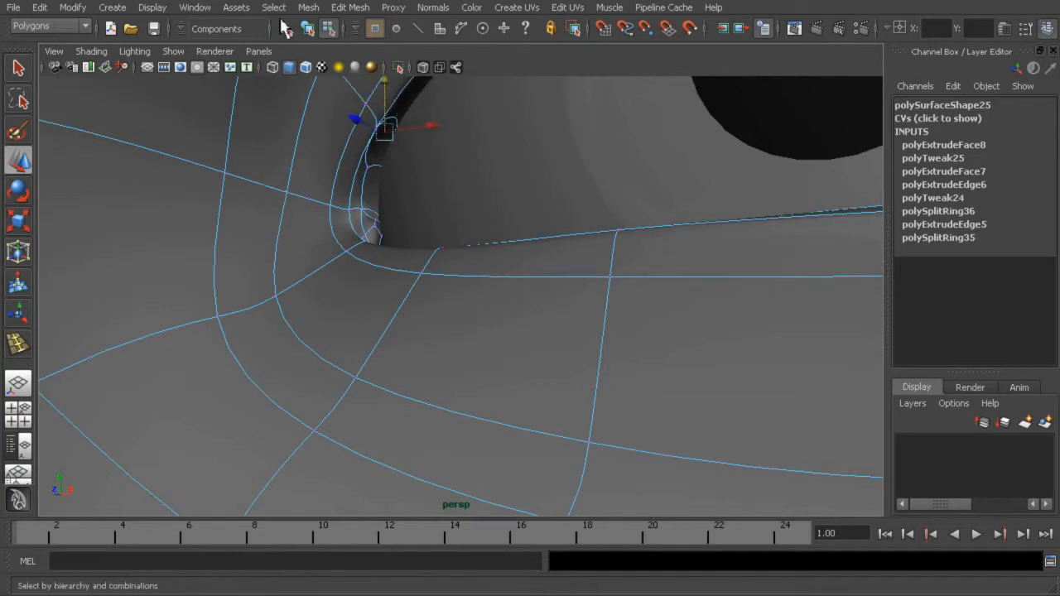
Isolate the head mesh, turn off its smooth preview and switch to vertex editing at the inner eye corner
click(307, 28)
click(173, 50)
mouse_move(192, 75)
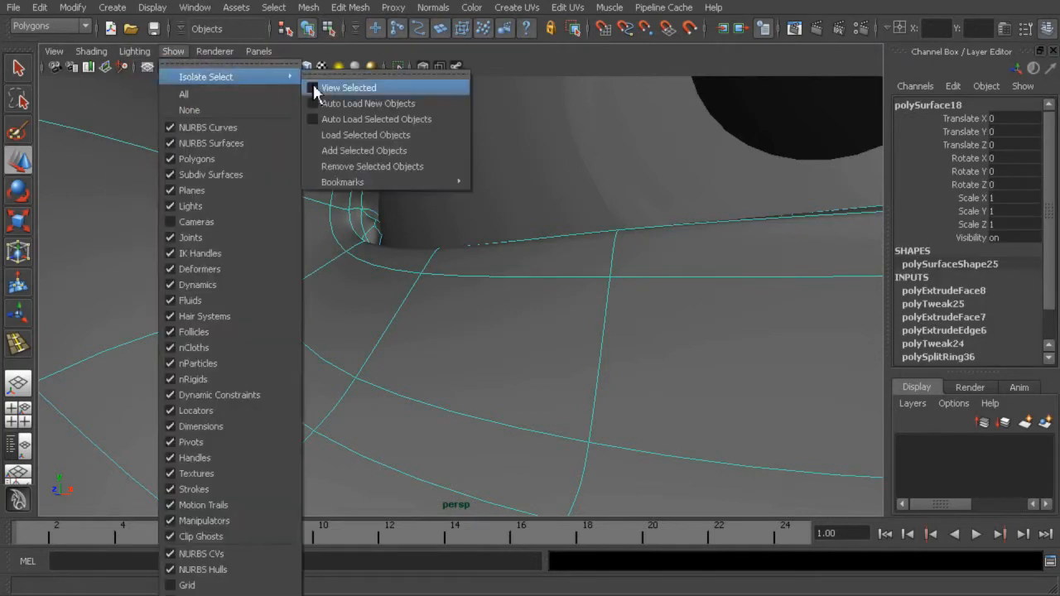
click(356, 87)
alt+drag(359, 103, 425, 204)
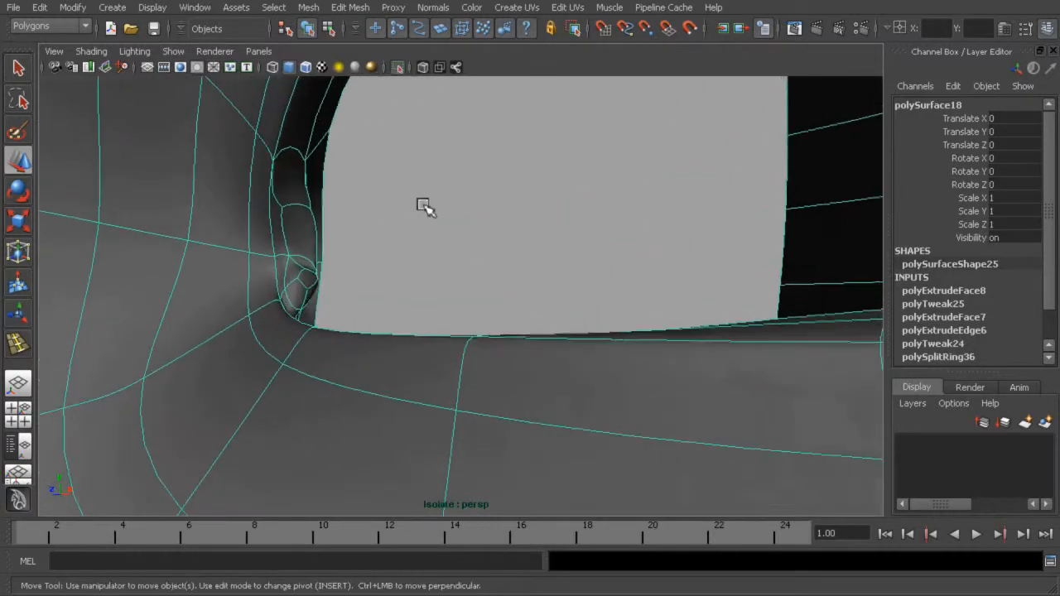
key(1)
alt+drag(343, 184, 310, 204)
right_drag(268, 200, 232, 199)
scroll(307, 204, up, 1)
alt+drag(307, 204, 379, 282)
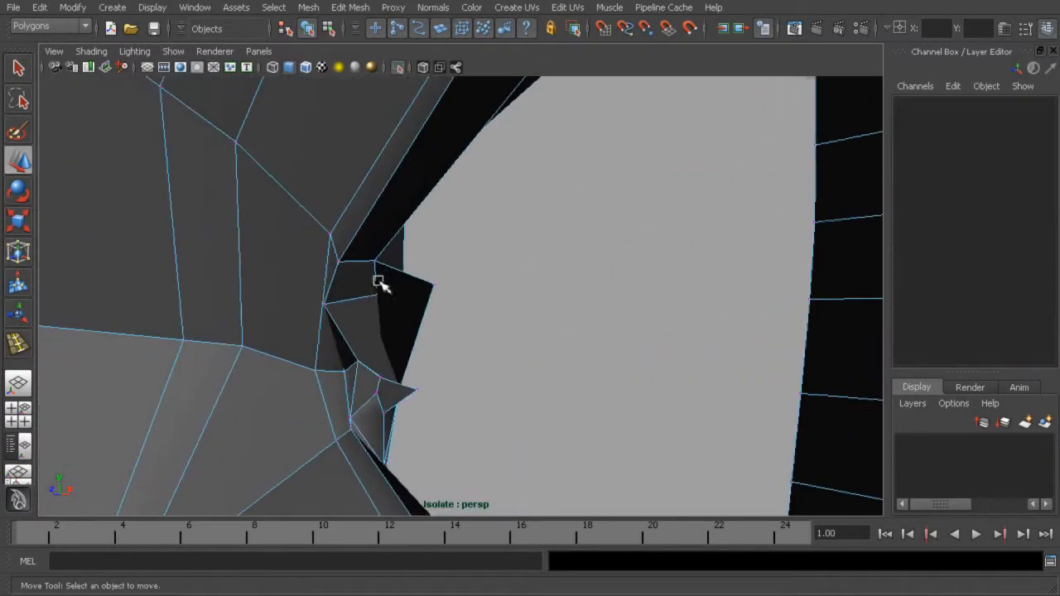
Reposition the upper vertices of the tear-duct extrusion on the unsmoothed, isolated mesh
click(326, 312)
alt+drag(361, 318, 342, 431)
click(458, 375)
alt+drag(478, 380, 406, 313)
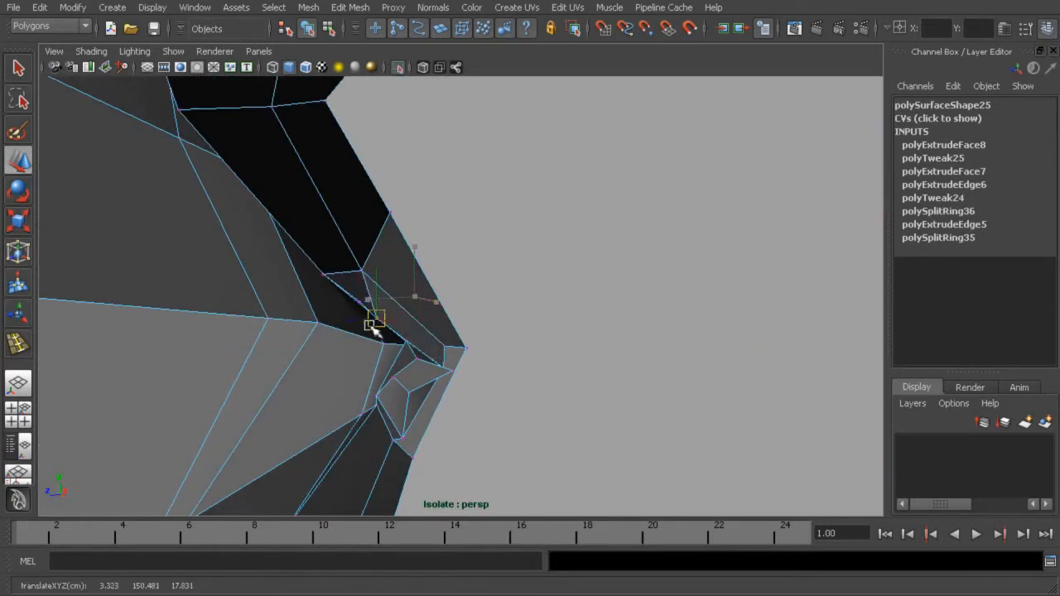
alt+right_drag(376, 307, 643, 326)
drag(487, 255, 511, 253)
Pull the middle and lower tear-duct vertices forward and inward to separate the overlapping faces
click(547, 404)
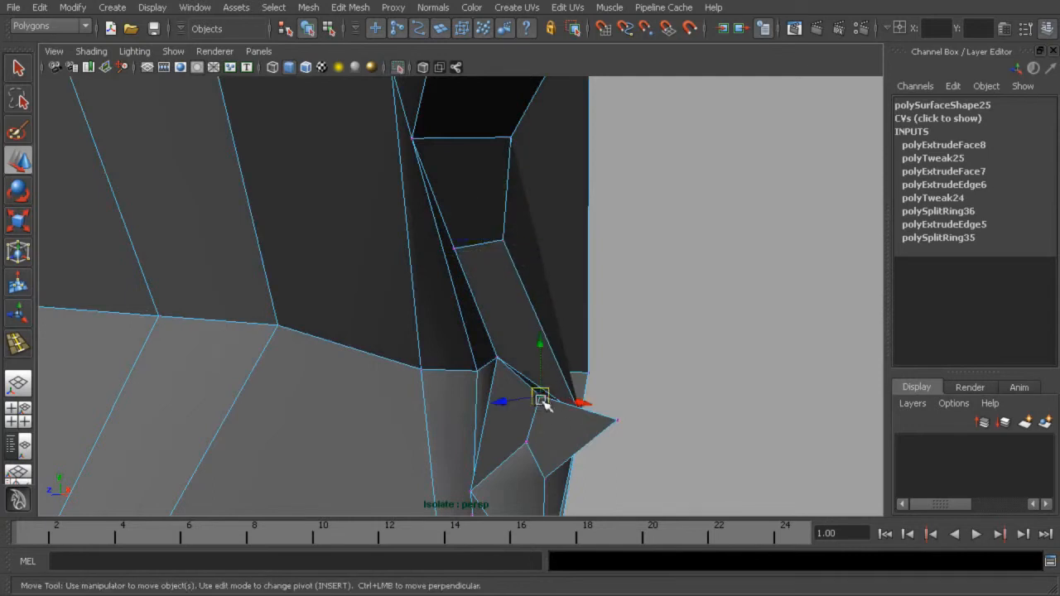
drag(540, 396, 526, 396)
click(527, 448)
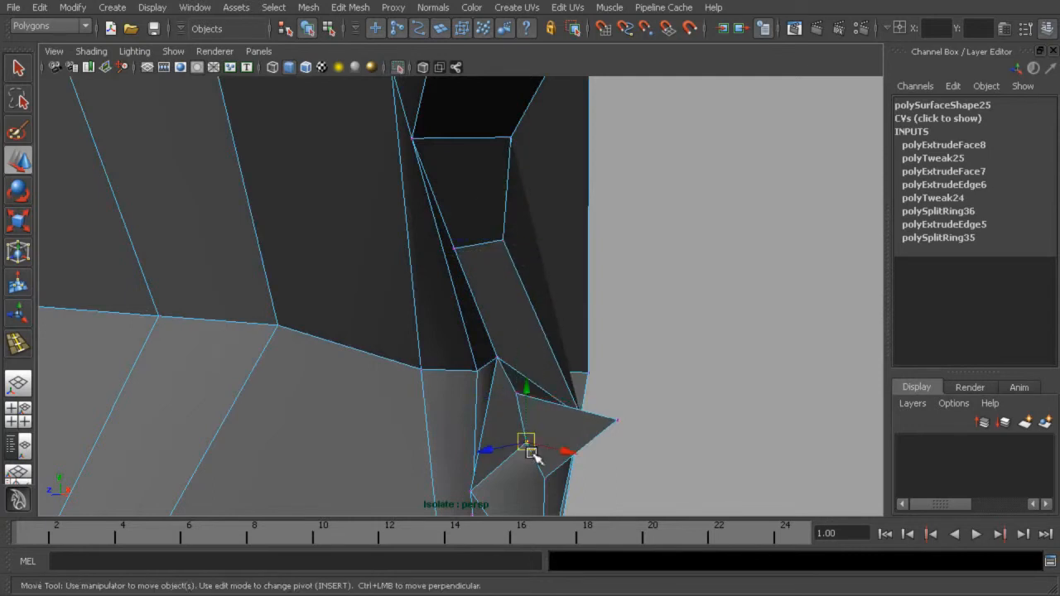
drag(526, 443, 506, 441)
drag(611, 401, 547, 413)
Adjust the tear-duct vertex beneath the upper eyelid along Y and X, checking it from below
alt+drag(550, 416, 649, 391)
alt+right_drag(648, 390, 546, 228)
alt+drag(547, 230, 519, 364)
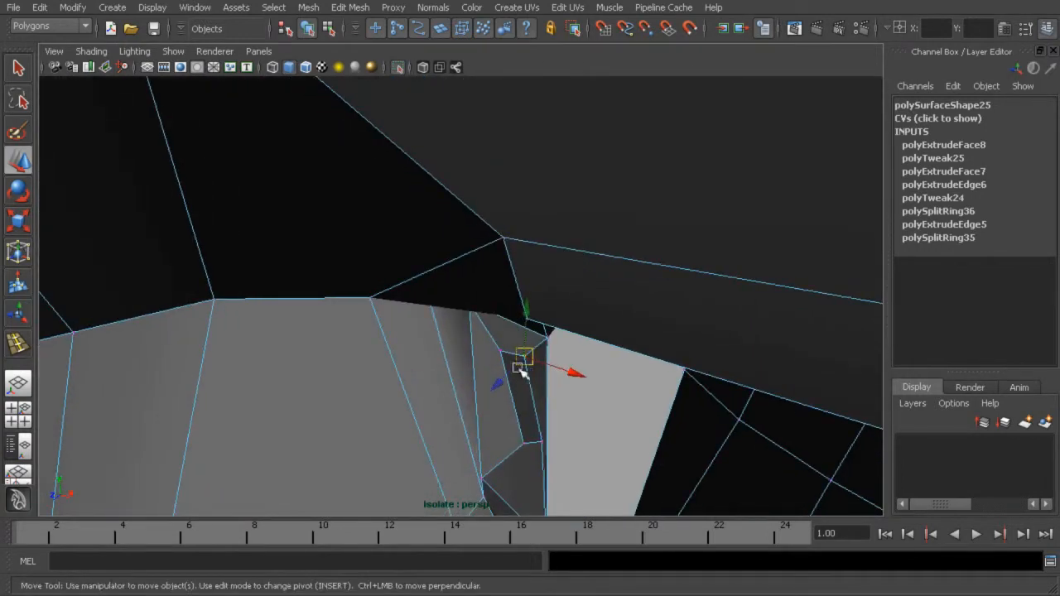
drag(526, 314, 529, 293)
drag(568, 353, 605, 366)
drag(540, 377, 569, 362)
alt+drag(623, 197, 487, 199)
click(492, 238)
alt+right_drag(574, 206, 458, 192)
alt+drag(458, 192, 457, 251)
alt+drag(400, 189, 445, 180)
alt+drag(511, 203, 478, 232)
Return to object mode, smooth the mesh preview, deselect the head and end the isolation to show the eyeball again
click(307, 30)
key(3)
click(689, 272)
alt+right_drag(678, 282, 394, 248)
alt+drag(527, 293, 575, 298)
click(172, 55)
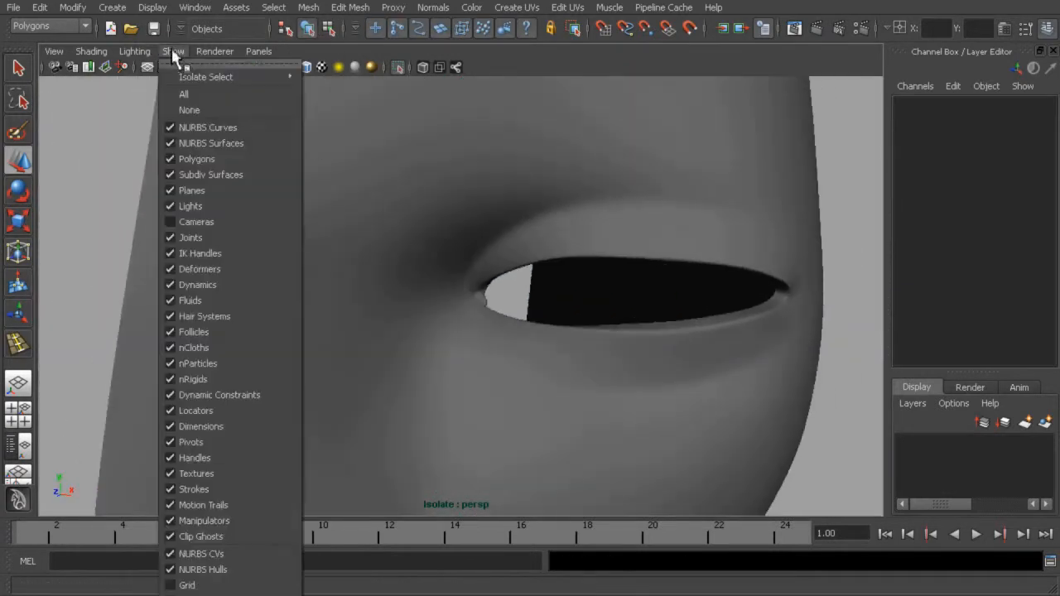
mouse_move(211, 78)
click(357, 83)
alt+right_drag(445, 182, 373, 236)
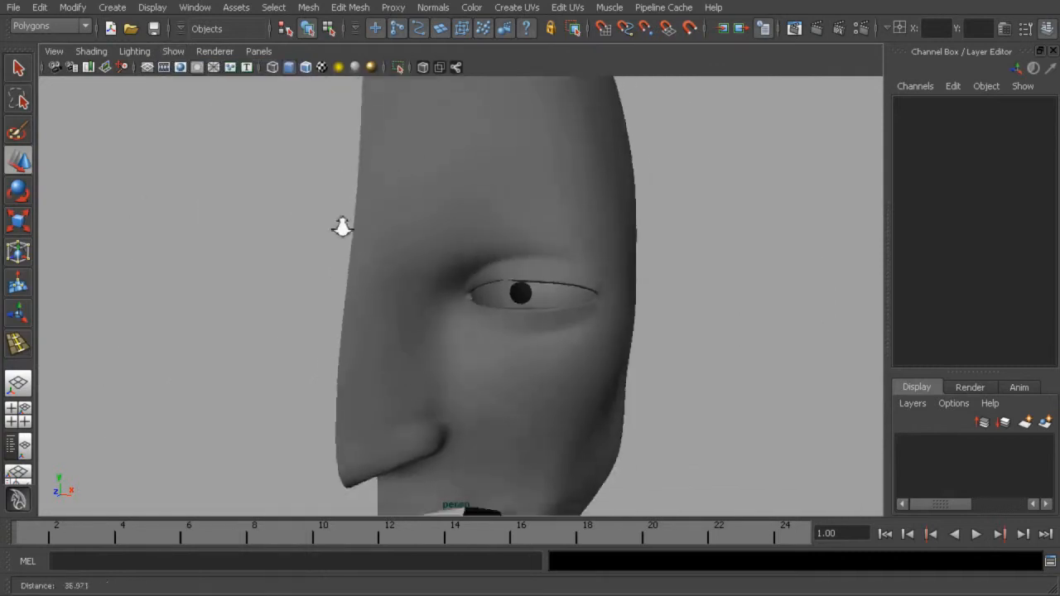
Insert an edge loop around the eye, midway between the eyelid rim and the surrounding crease loops
alt+drag(372, 236, 495, 254)
alt+right_drag(494, 254, 597, 298)
click(553, 338)
alt+middle_drag(552, 337, 506, 333)
alt+right_drag(506, 333, 583, 358)
right_click(551, 341)
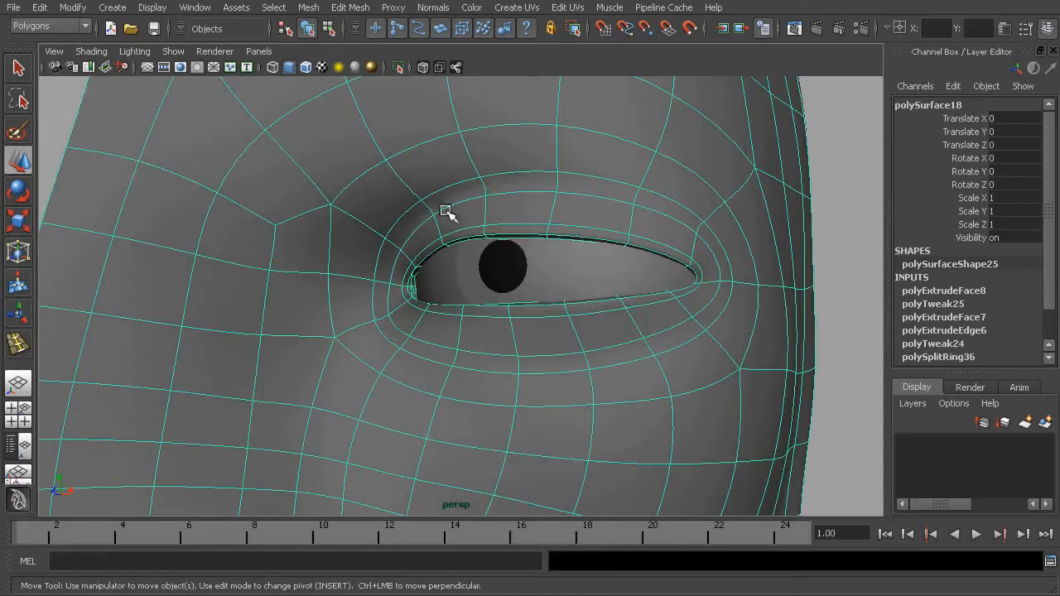
click(362, 10)
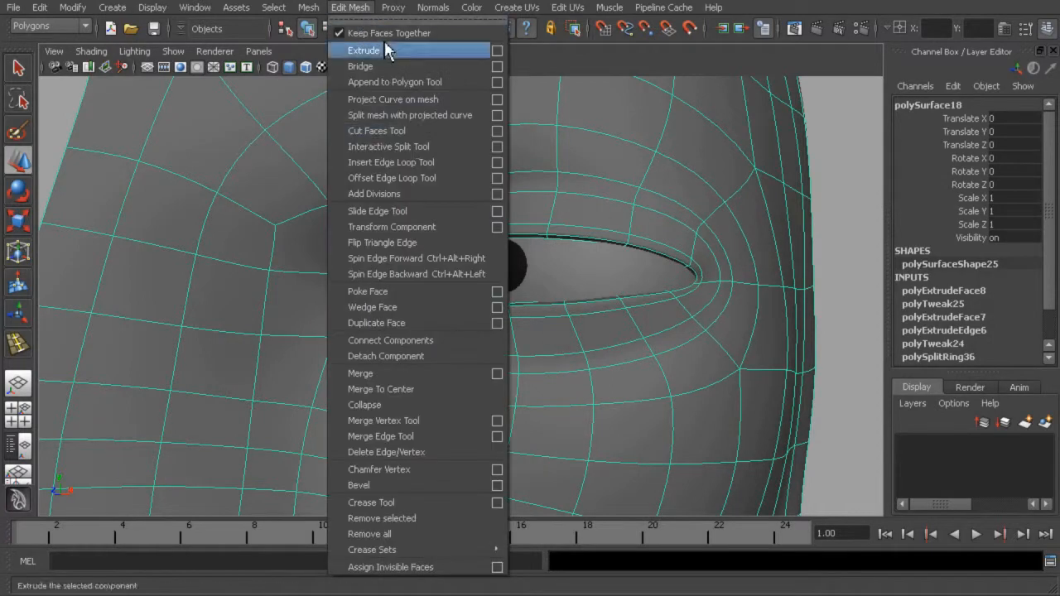
click(422, 170)
click(555, 214)
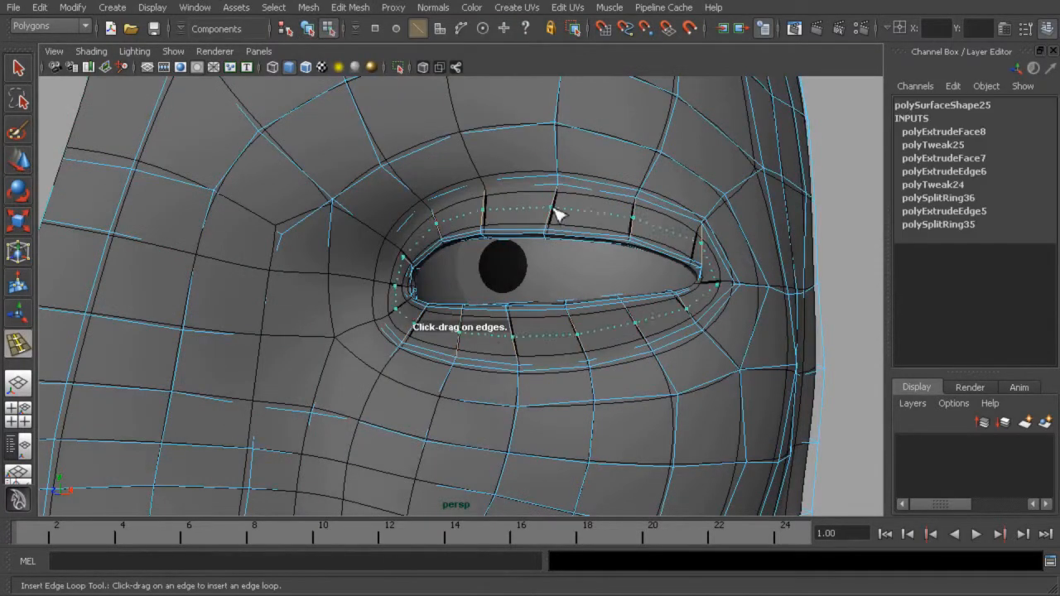
Select the new eyelid edge loop and move it slightly forward along the Z axis
alt+drag(554, 211, 599, 239)
key(w)
double_click(591, 236)
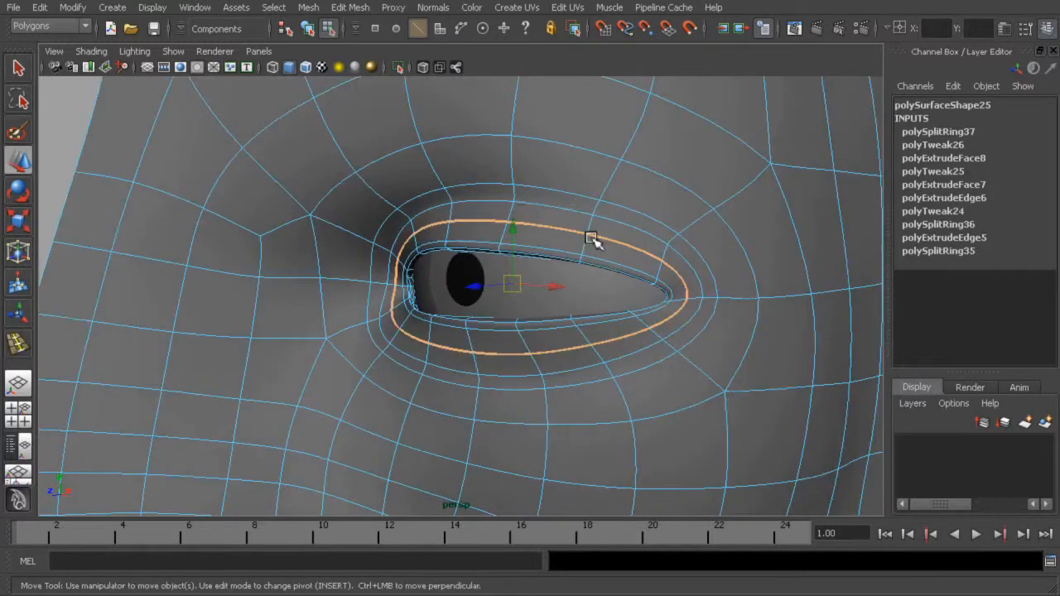
drag(478, 290, 476, 286)
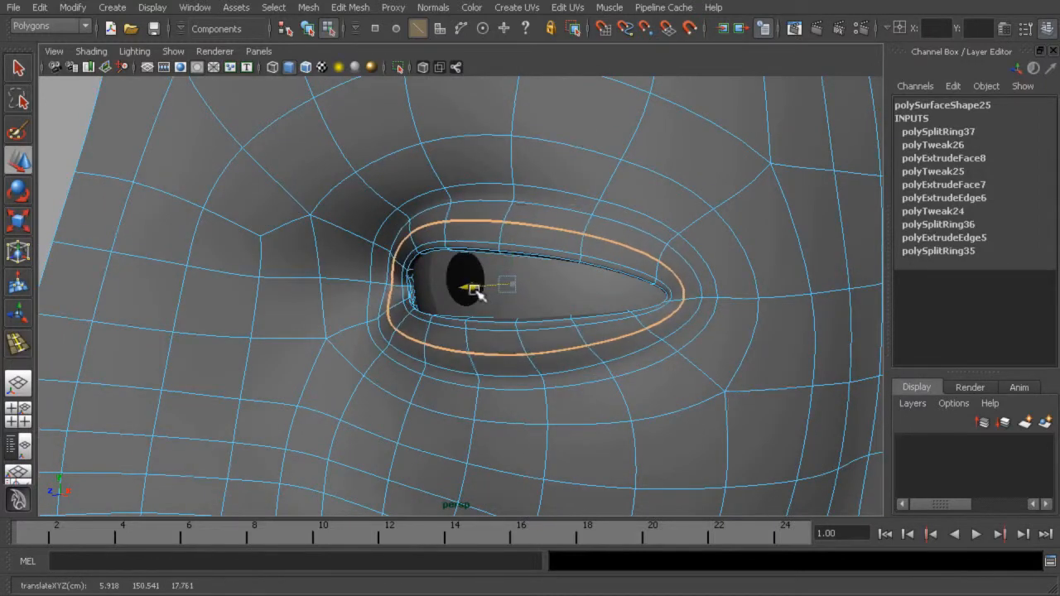
Return to object mode and examine the smoothed eyelids around the eyeball from the front
click(309, 29)
alt+right_drag(733, 280, 656, 280)
click(831, 294)
alt+drag(726, 301, 792, 303)
alt+right_drag(793, 304, 845, 304)
click(404, 263)
right_drag(429, 247, 469, 276)
click(426, 264)
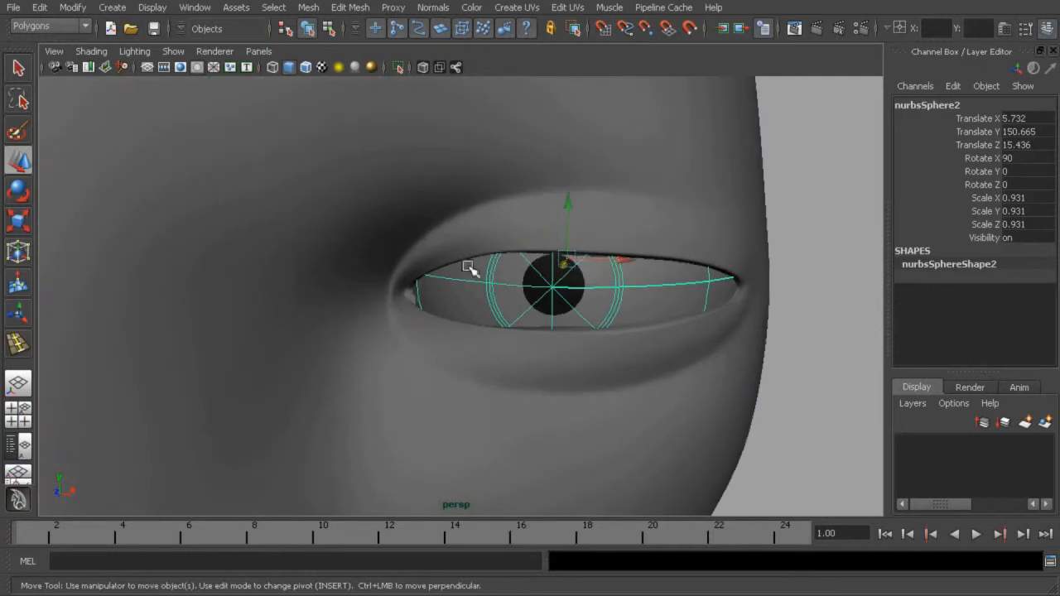
Move the outer-loop vertices beside and below the inner eye corner outward to soften the eyelid crease
click(448, 225)
right_drag(448, 226, 391, 222)
click(397, 245)
mouse_move(400, 247)
alt+mouse_down()
mouse_move(413, 256)
mouse_move(386, 249)
alt+mouse_up()
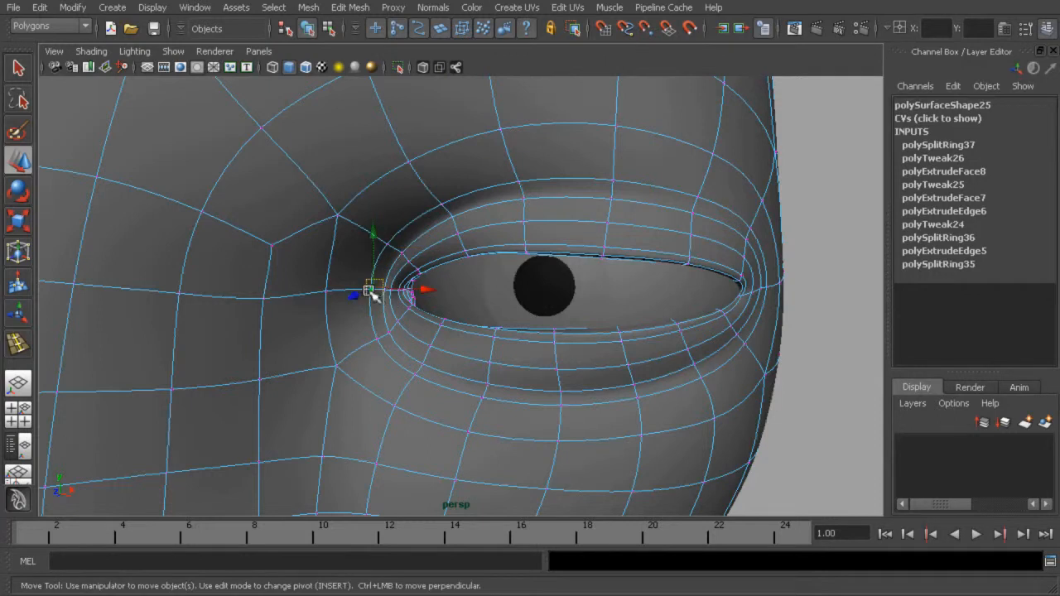
drag(358, 295, 368, 301)
click(377, 342)
drag(375, 343, 371, 348)
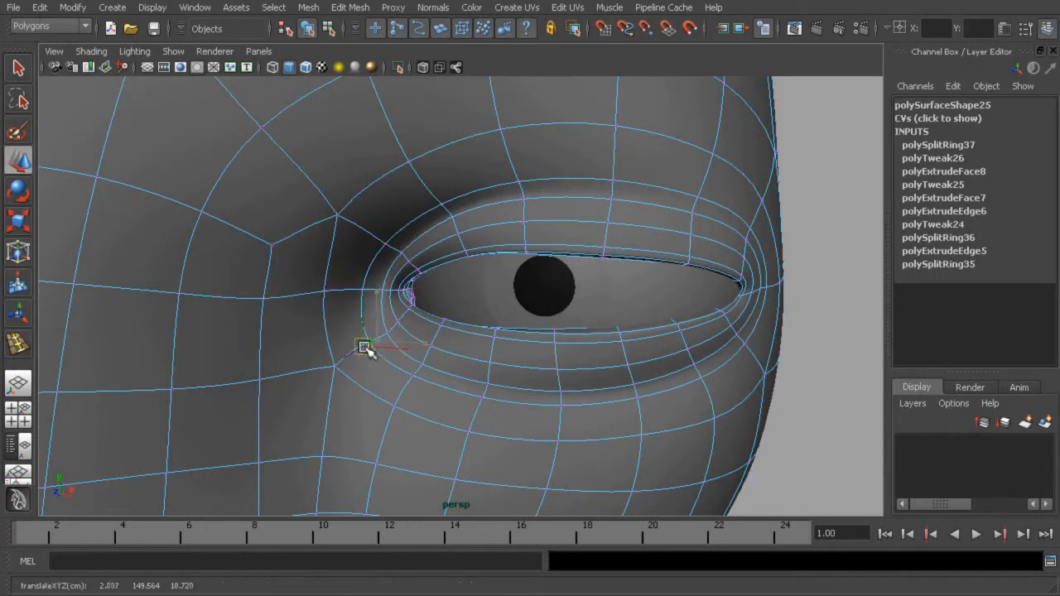
click(414, 376)
drag(419, 379, 413, 389)
click(858, 402)
alt+drag(819, 378, 702, 358)
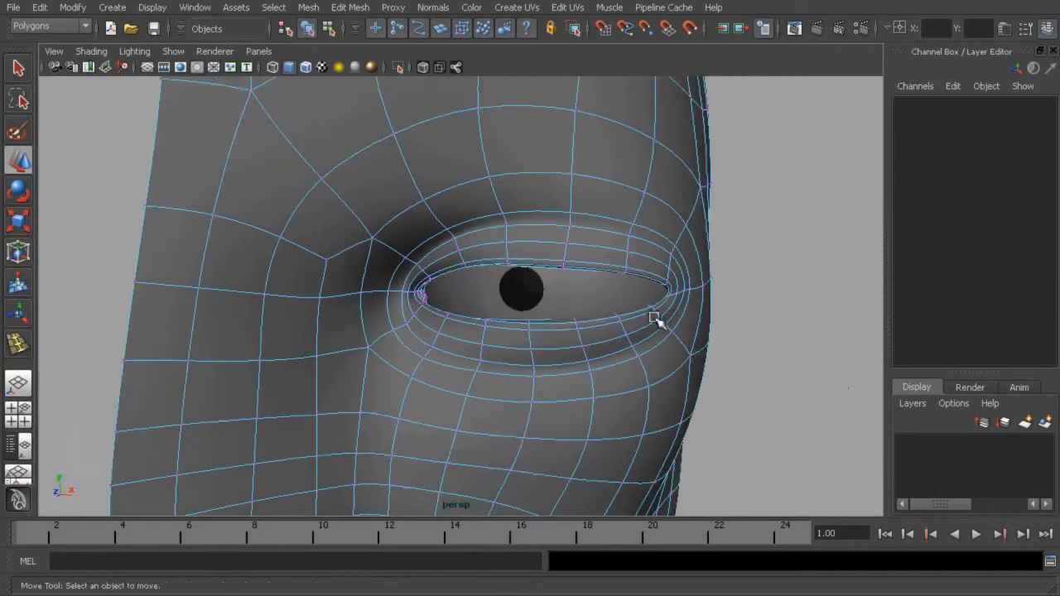
Reposition the eyelid loop vertex at the outer eye corner along the X axis
click(308, 30)
click(833, 343)
alt+drag(833, 343, 473, 322)
alt+middle_drag(496, 328, 424, 312)
alt+right_drag(424, 312, 903, 389)
click(515, 263)
right_drag(516, 263, 505, 263)
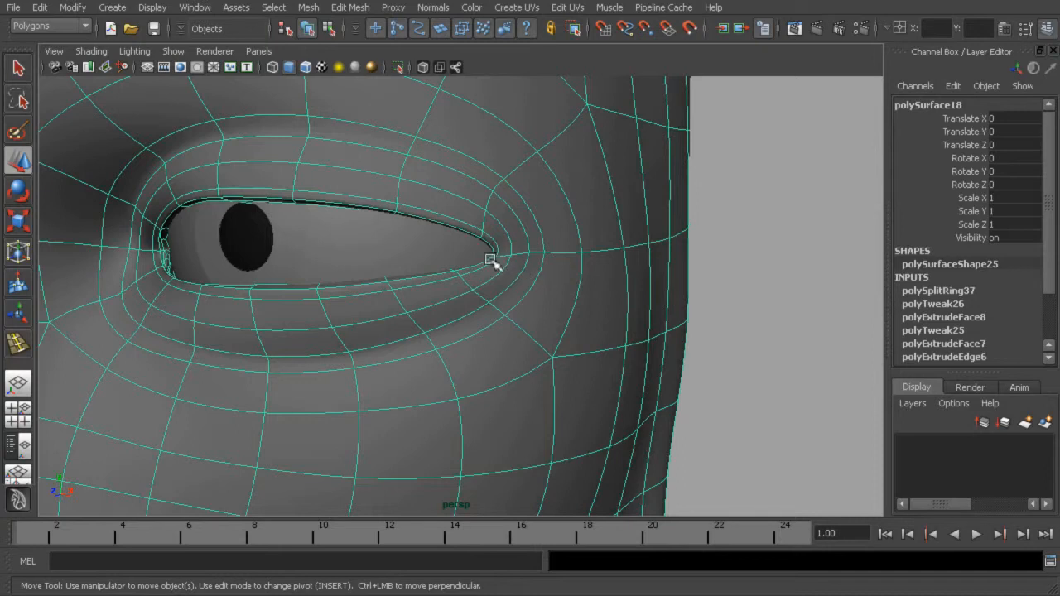
alt+right_drag(527, 275, 550, 235)
click(563, 219)
alt+drag(564, 220, 577, 272)
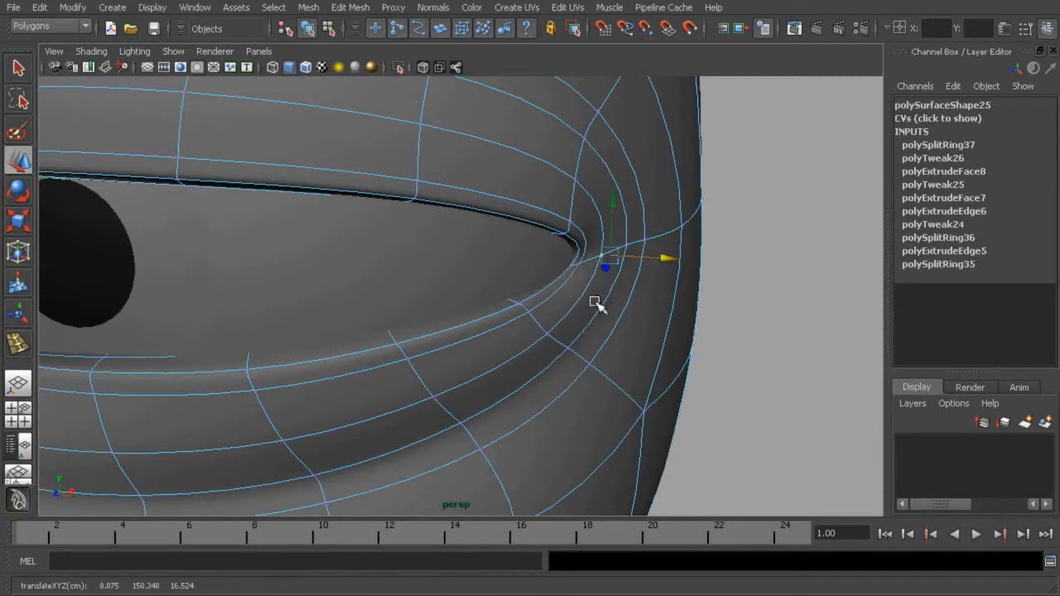
Examine the mouth opening and the edge flow around the lips from several angles
alt+right_drag(631, 324, 424, 334)
alt+middle_drag(424, 334, 675, 145)
alt+right_drag(675, 145, 447, 281)
alt+middle_drag(447, 281, 434, 186)
alt+right_drag(435, 186, 610, 280)
alt+drag(497, 341, 472, 303)
alt+middle_drag(473, 303, 490, 248)
alt+right_drag(490, 249, 572, 290)
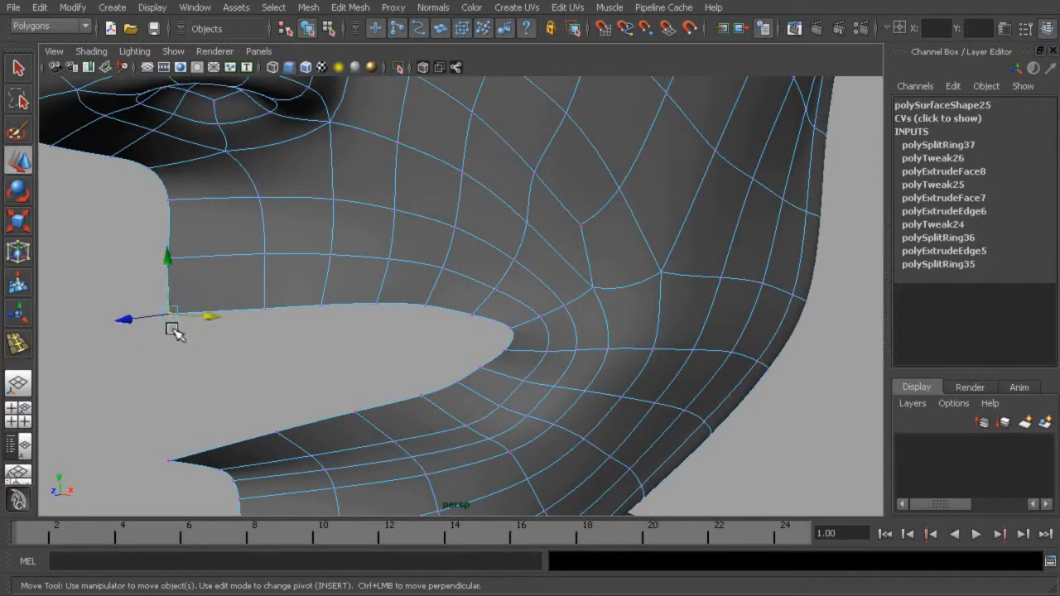
alt+drag(204, 323, 251, 296)
alt+right_drag(251, 295, 322, 305)
alt+drag(322, 305, 303, 300)
alt+right_drag(303, 300, 329, 305)
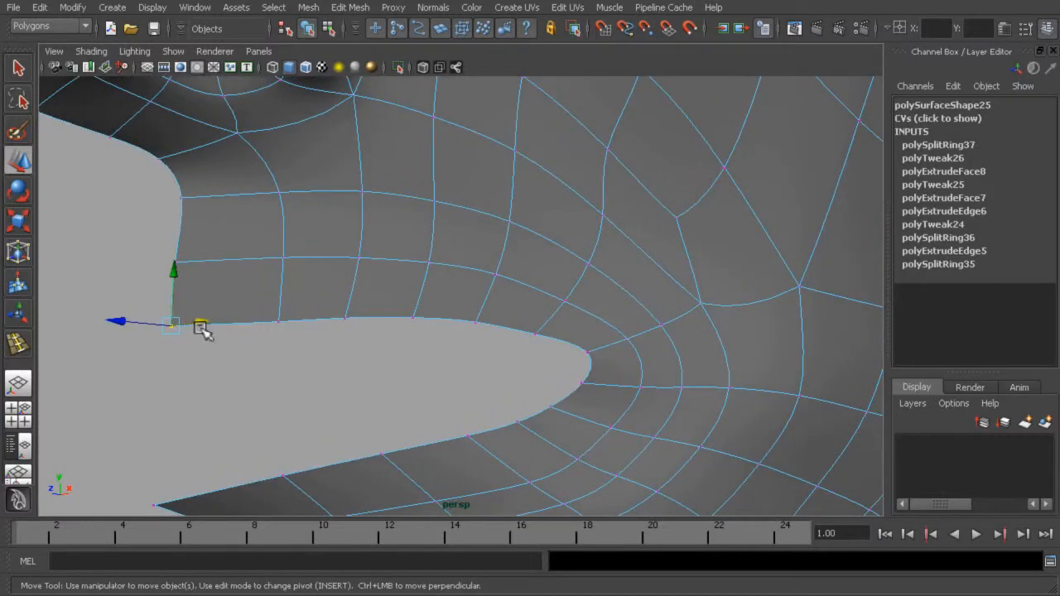
alt+right_drag(448, 345, 409, 339)
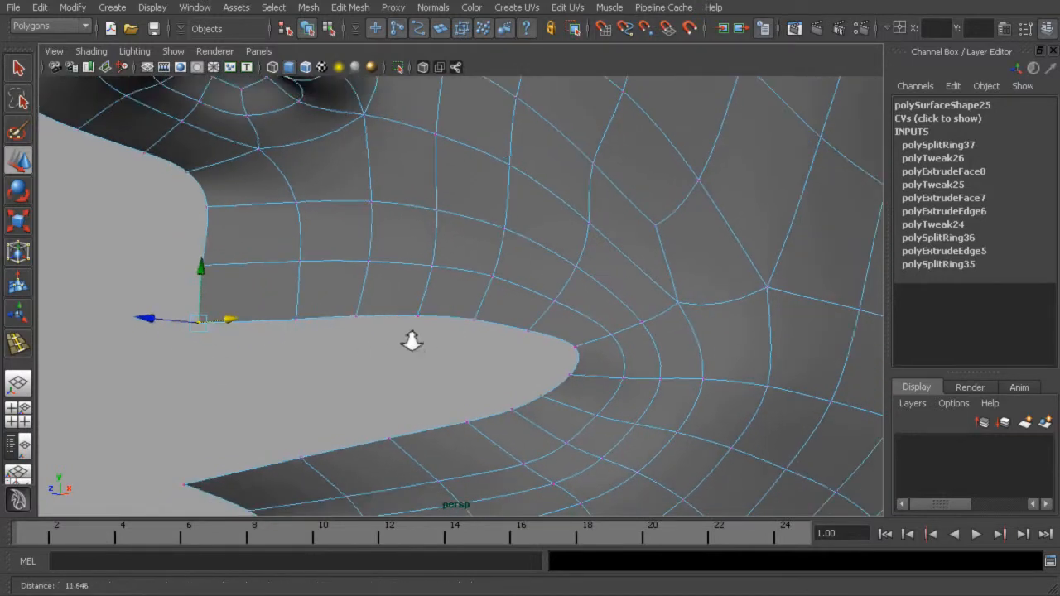
alt+drag(426, 346, 267, 347)
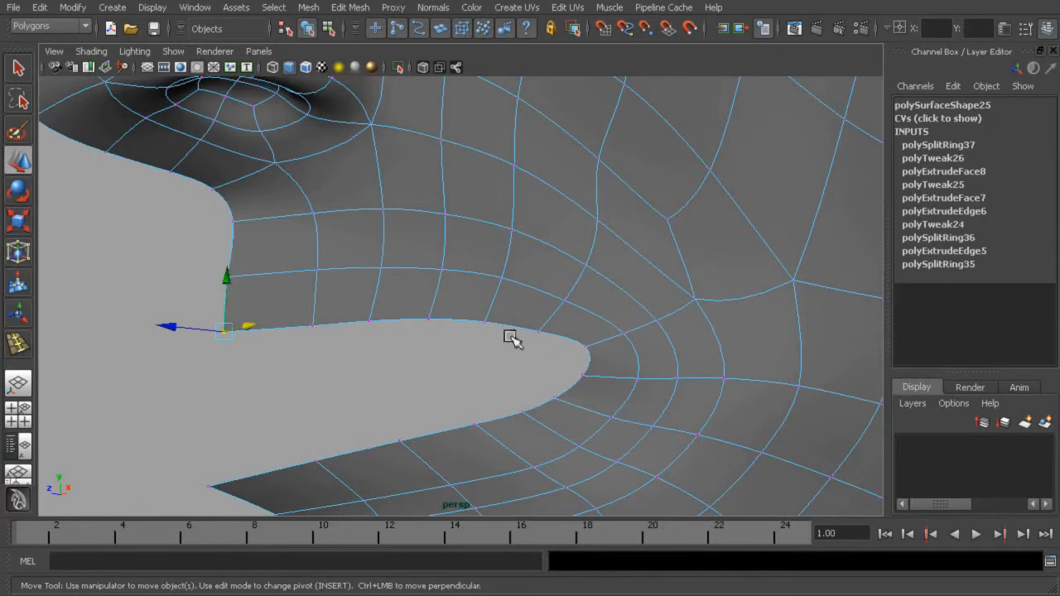
Push the mouth-corner vertex back along the Z axis, comparing its position with the front reference image
click(586, 348)
key(space)
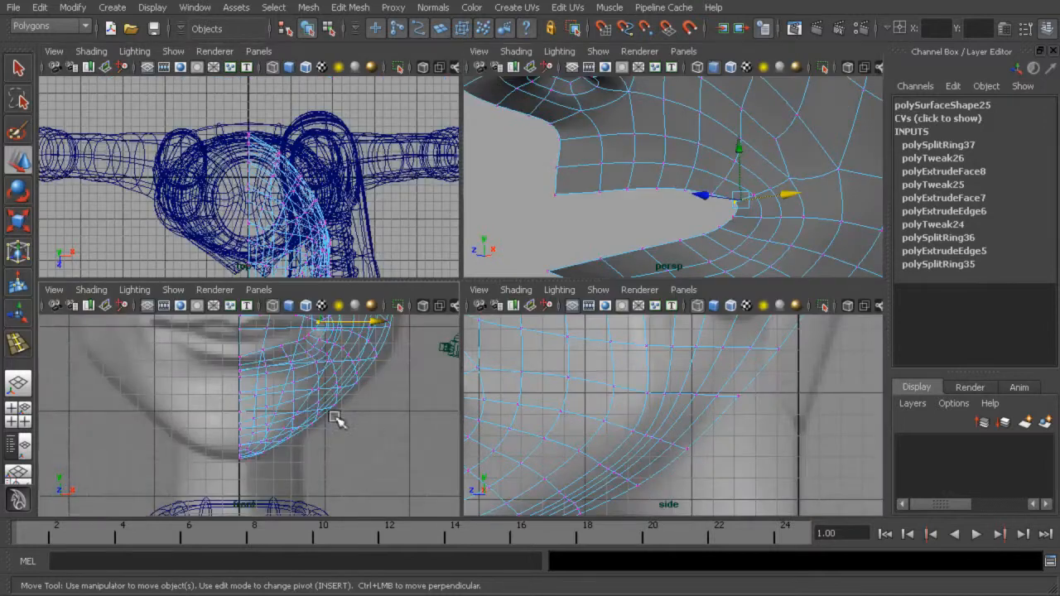
scroll(302, 466, up, 6)
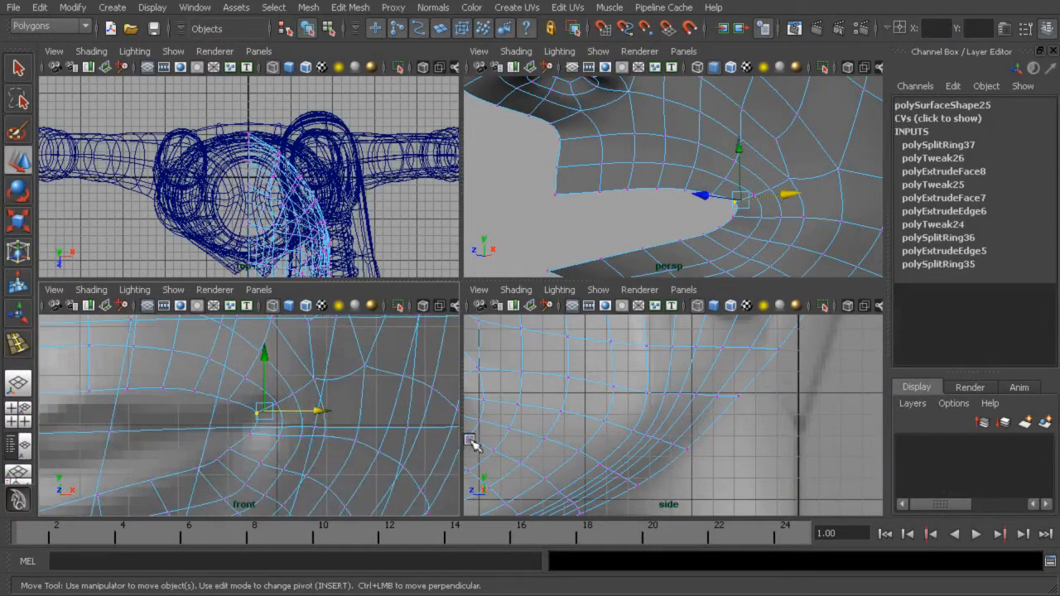
alt+drag(729, 208, 788, 218)
key(space)
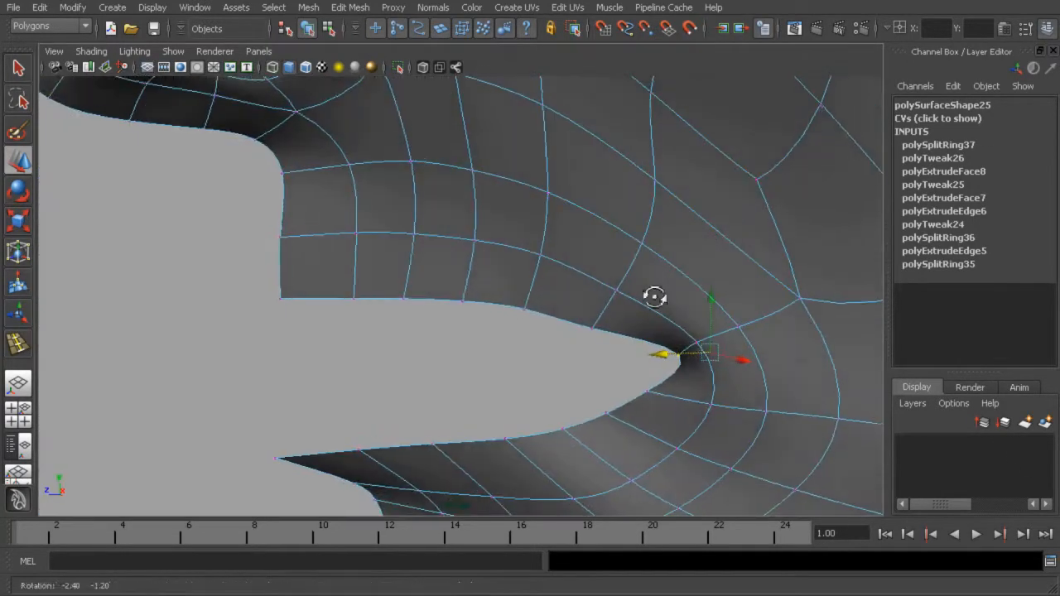
Select the two neighbouring loop vertices beside the mouth corner and shift them along the X axis
shift+click(713, 401)
alt+drag(717, 406, 675, 386)
alt+drag(677, 389, 738, 378)
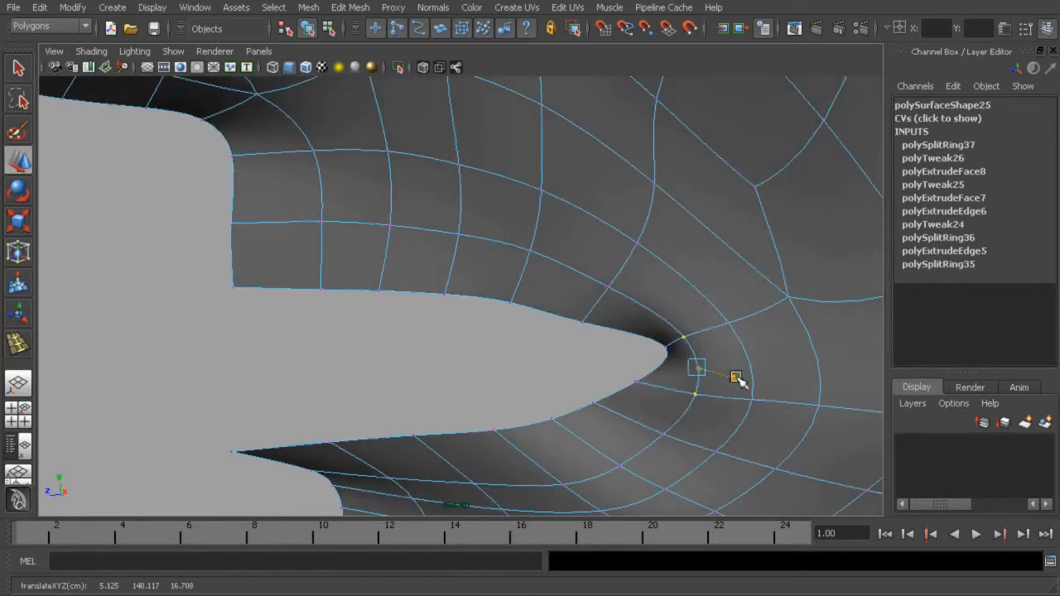
Push the upper-lip border vertex just before the mouth corner back along the Z axis
alt+drag(643, 392, 619, 389)
alt+drag(692, 405, 587, 326)
click(578, 323)
click(577, 297)
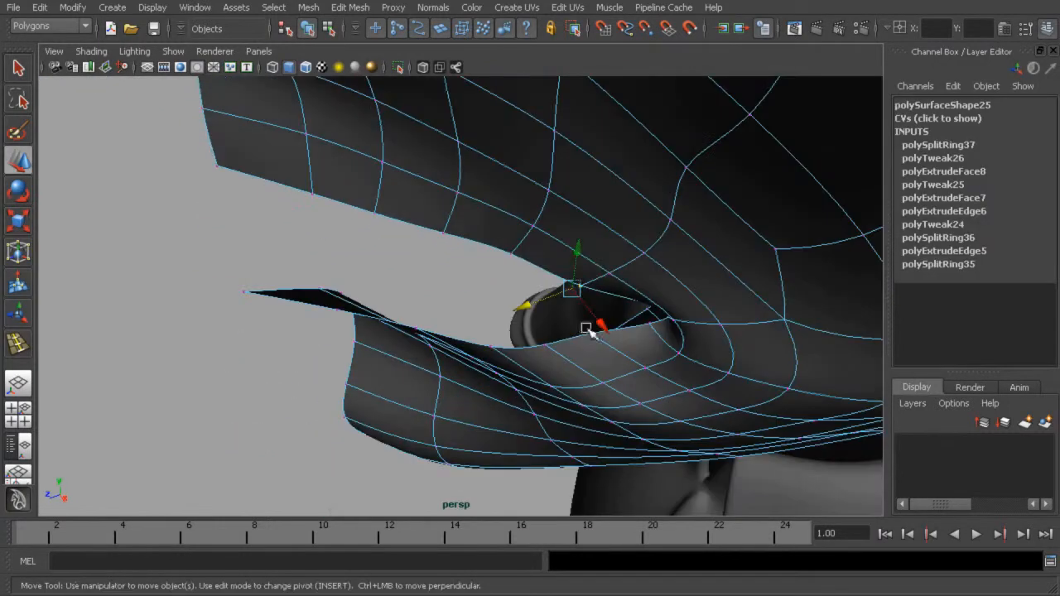
drag(531, 308, 575, 260)
alt+drag(643, 350, 577, 342)
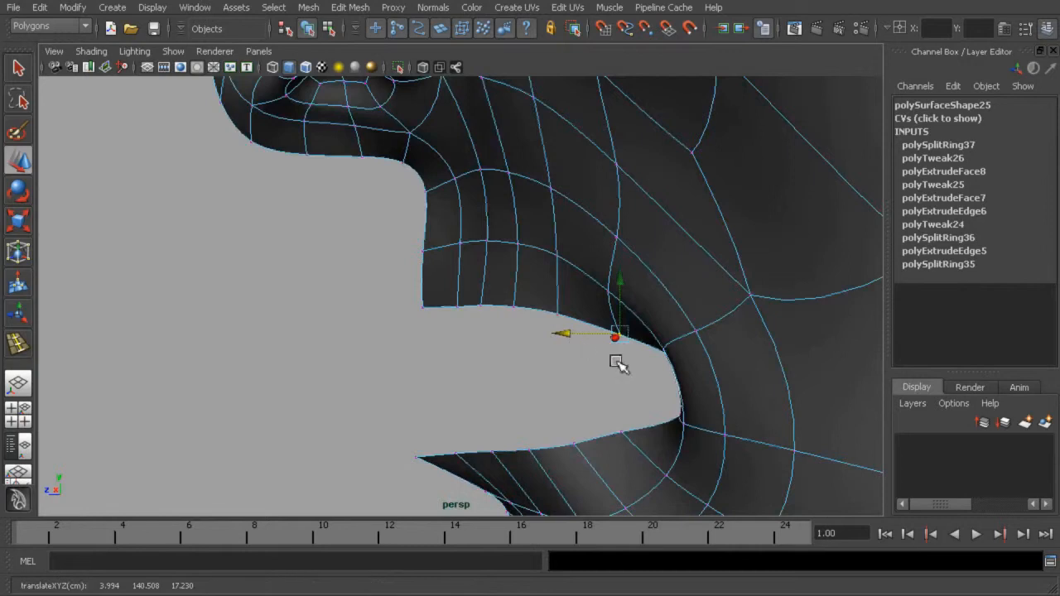
Adjust the upper and lower lip border vertices in the side view to follow the reference image's mouth line
key(space)
alt+middle_drag(601, 395, 878, 472)
alt+middle_drag(660, 420, 635, 393)
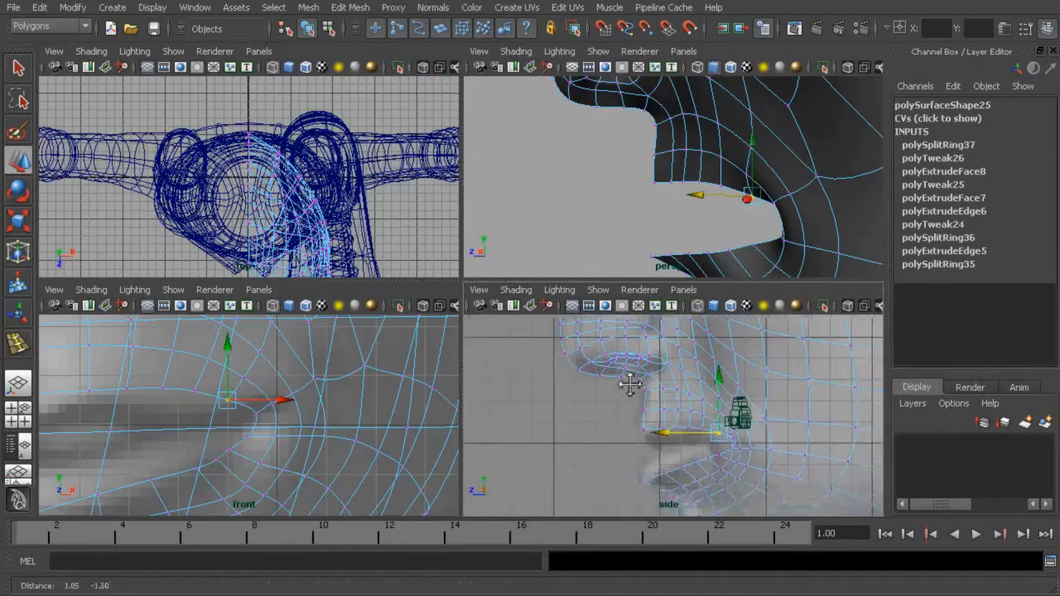
alt+right_drag(635, 393, 784, 391)
drag(605, 447, 589, 457)
drag(661, 421, 684, 449)
alt+middle_drag(688, 451, 649, 370)
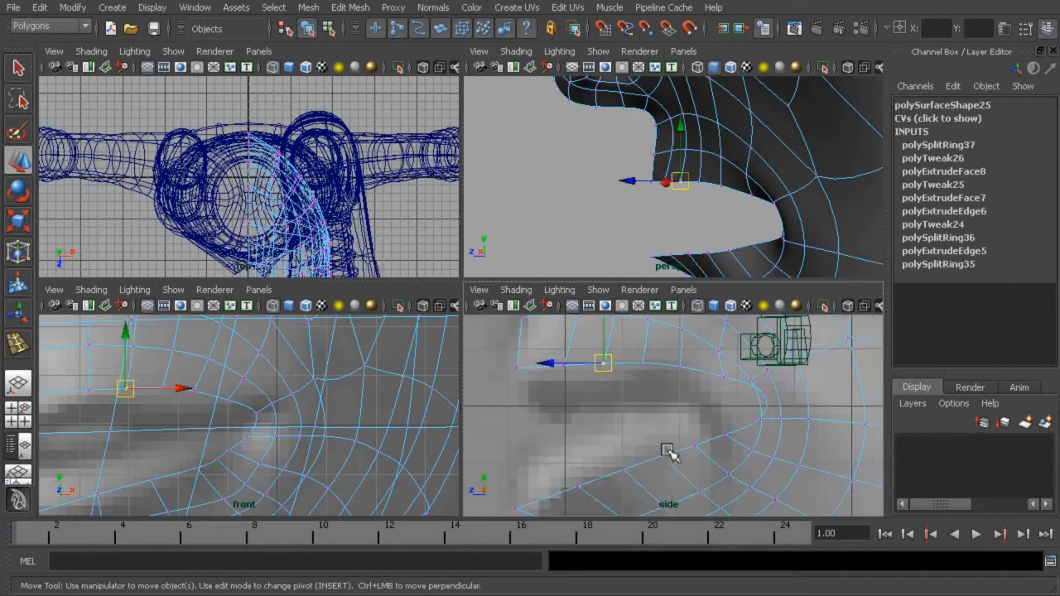
drag(669, 452, 693, 441)
click(722, 429)
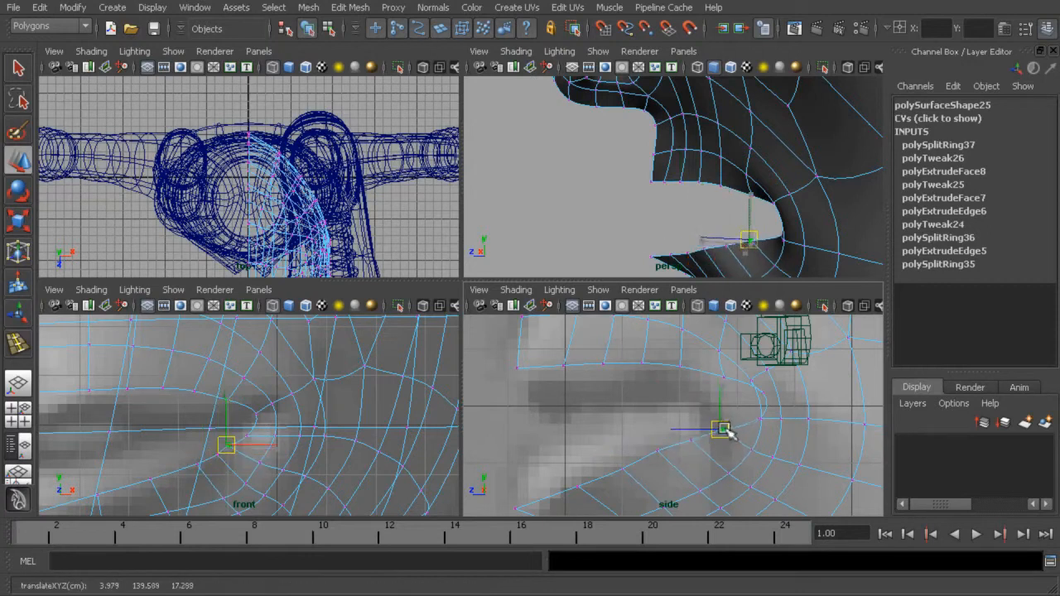
Refine the lip border at the mouth corner, shifting the corner vertex along the Z axis
key(space)
alt+drag(692, 308, 684, 317)
mouse_move(583, 416)
mouse_down()
mouse_move(556, 443)
mouse_move(569, 429)
mouse_up()
alt+drag(688, 417, 760, 392)
click(687, 408)
drag(670, 361, 590, 361)
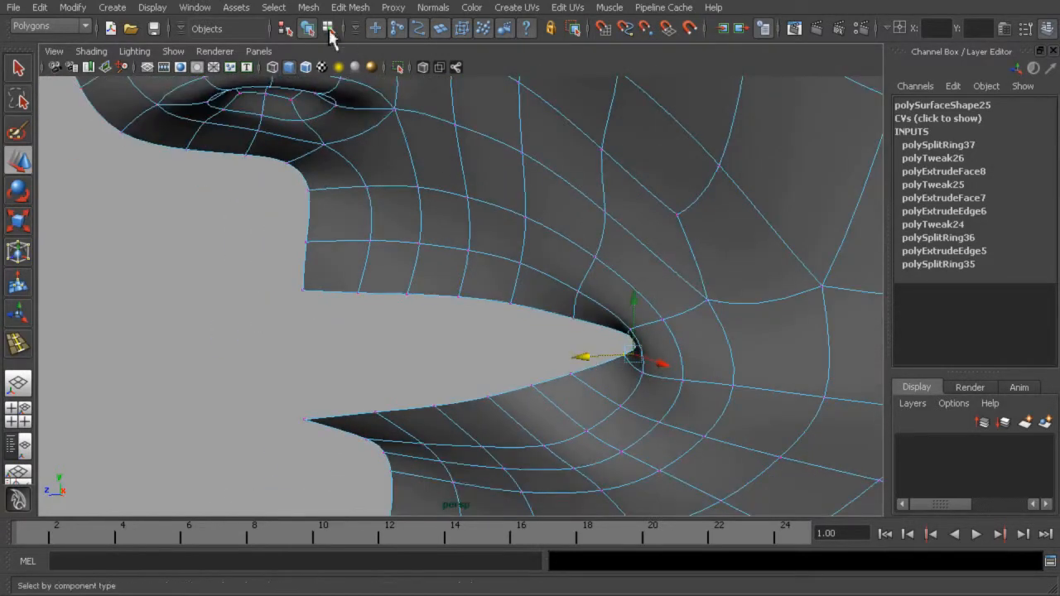
Return to object mode and examine the mouth, cheek and jaw shape from several angles
click(328, 29)
click(308, 29)
alt+right_drag(665, 270, 558, 289)
alt+drag(558, 289, 637, 285)
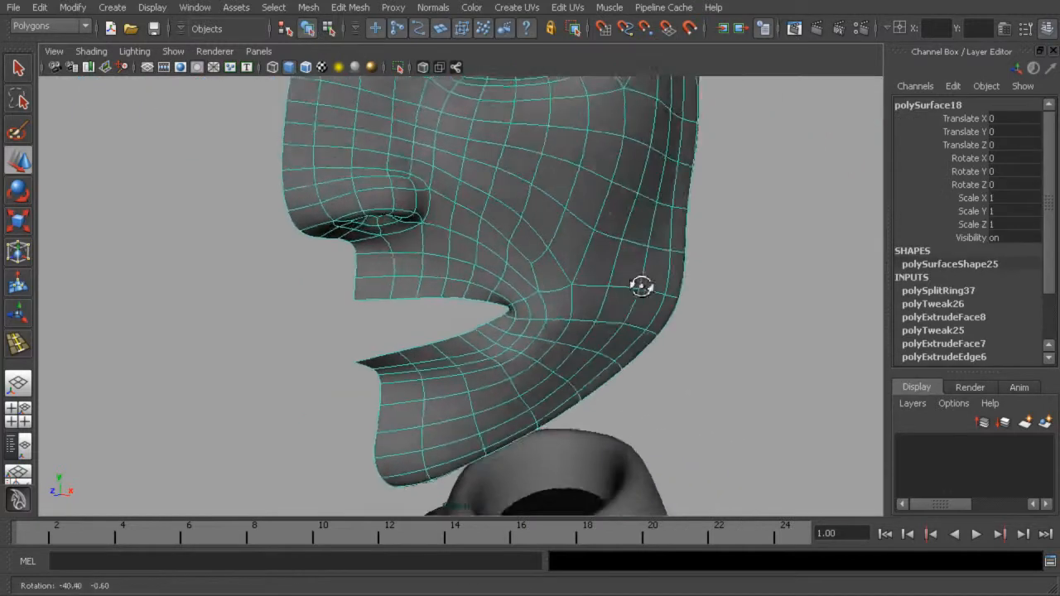
alt+right_drag(637, 284, 508, 253)
alt+drag(508, 253, 499, 268)
alt+right_drag(500, 267, 539, 270)
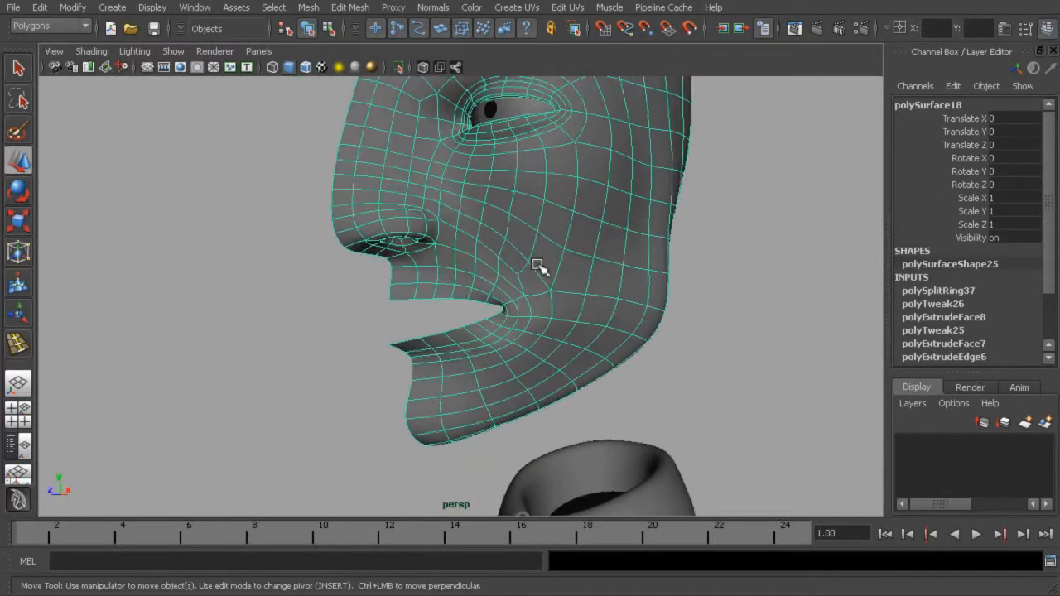
alt+drag(506, 242, 360, 346)
alt+drag(474, 308, 513, 316)
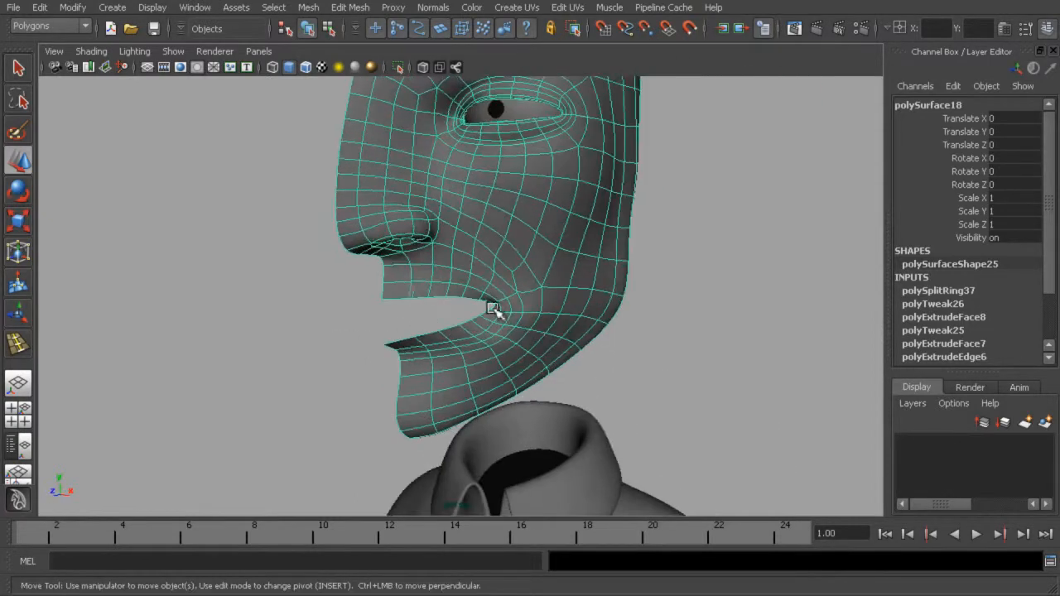
Mirror the half head in the -X direction, merging with the original using Merge vertices
click(350, 9)
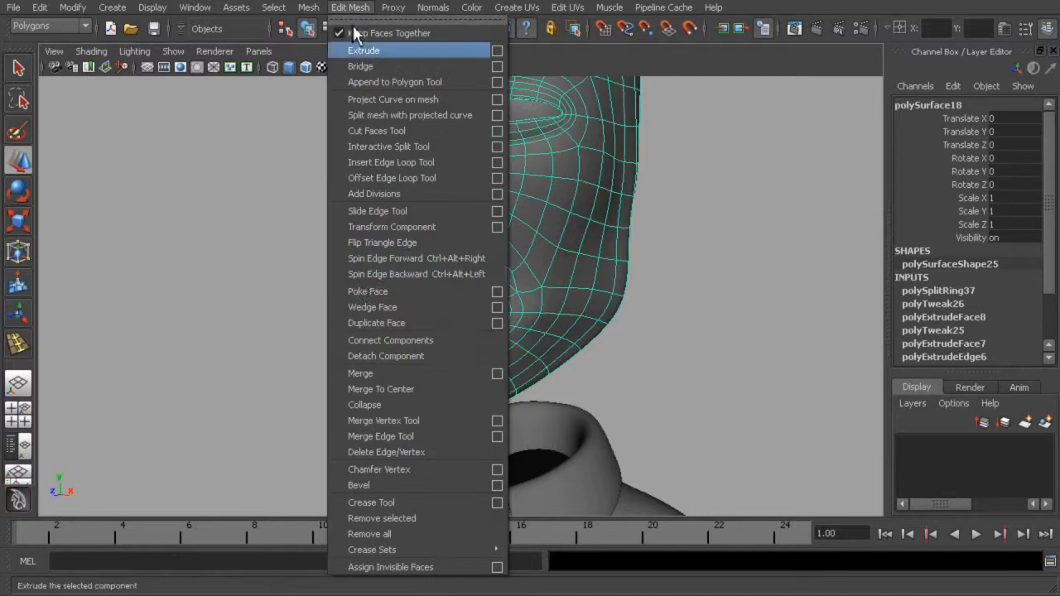
mouse_move(309, 9)
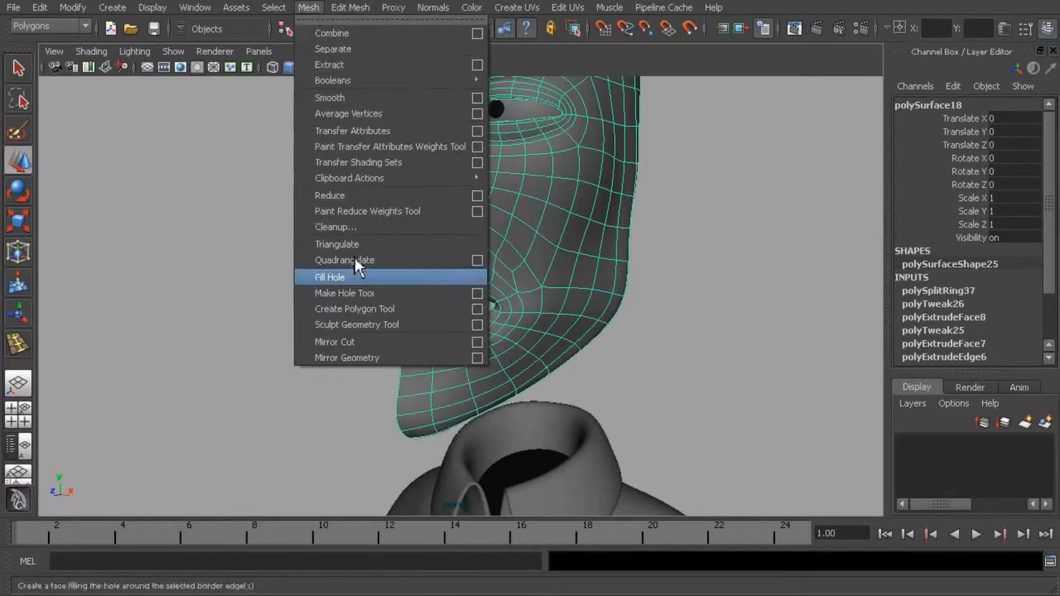
click(477, 358)
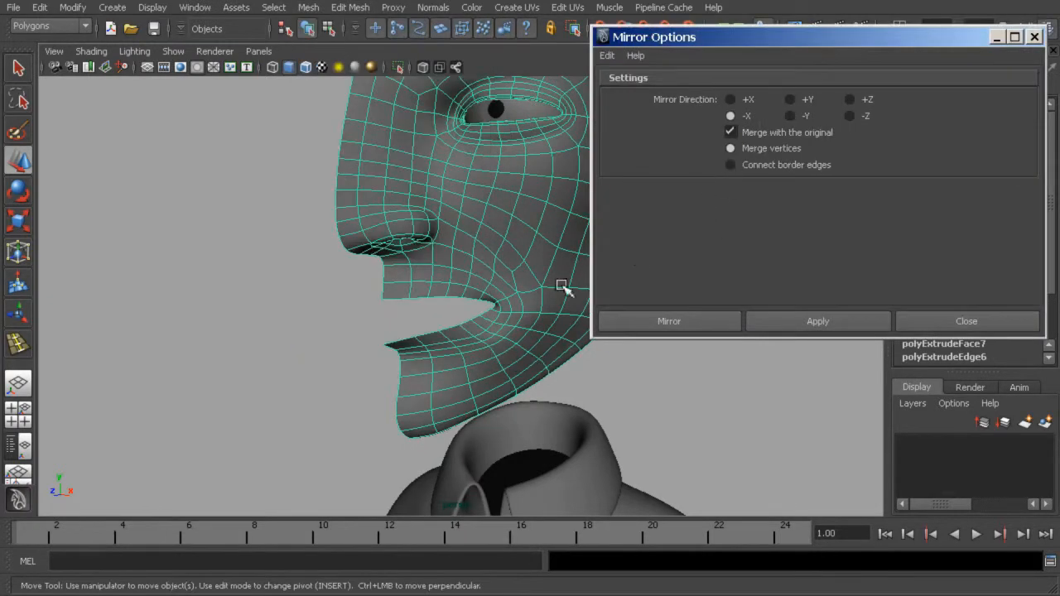
click(669, 321)
Set the merge threshold of the mirror operation to 0.01
alt+drag(669, 327, 523, 331)
alt+middle_drag(522, 332, 523, 367)
alt+drag(524, 367, 571, 356)
alt+middle_drag(546, 289, 540, 336)
alt+drag(773, 268, 367, 308)
alt+right_drag(367, 307, 480, 224)
alt+drag(481, 224, 690, 246)
alt+right_drag(690, 246, 725, 274)
click(944, 291)
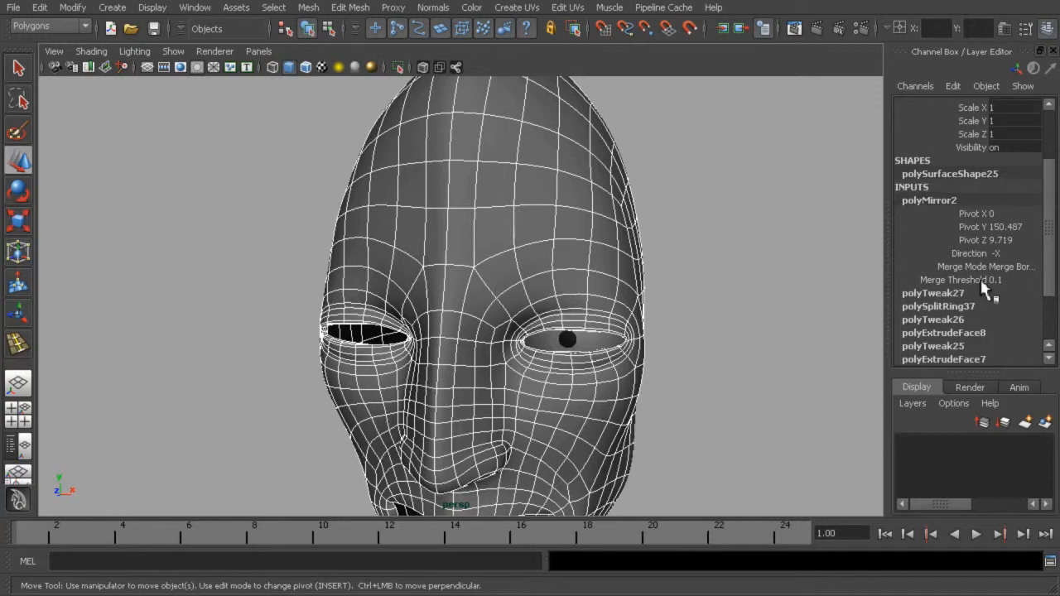
click(985, 282)
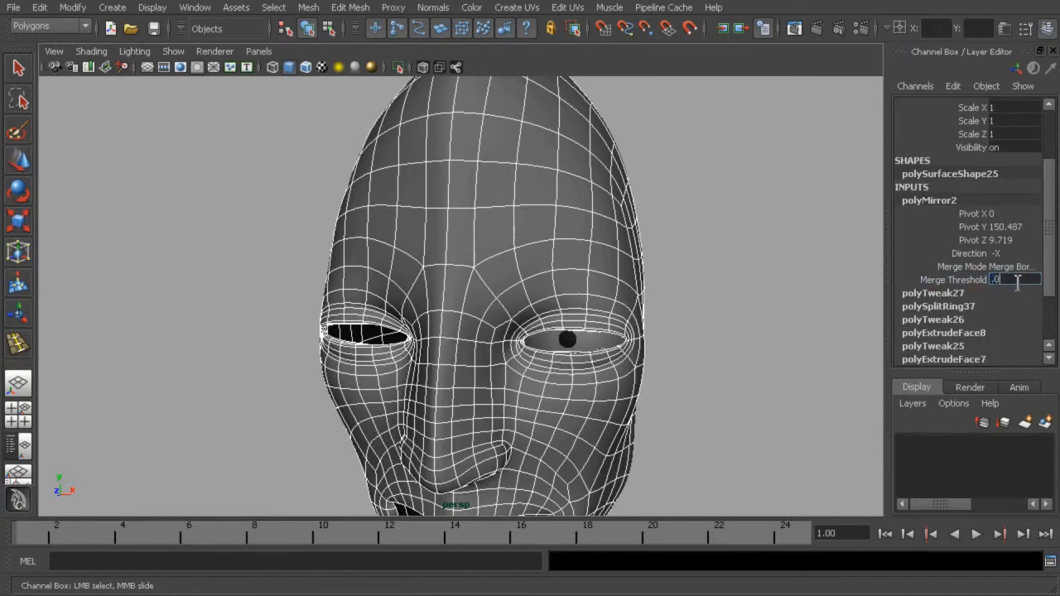
alt+middle_drag(607, 208, 616, 289)
alt+drag(615, 289, 624, 283)
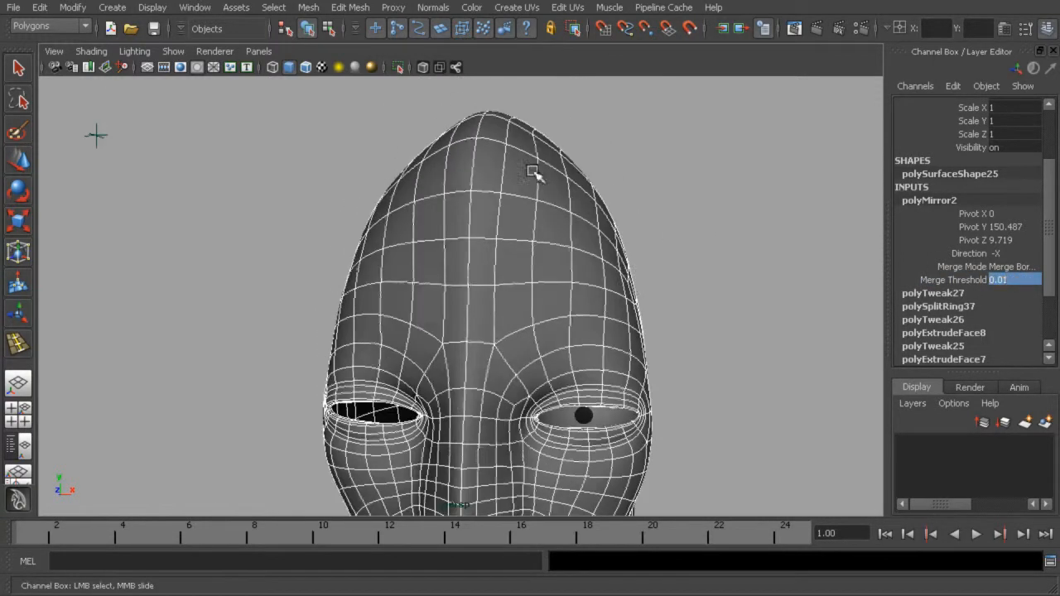
Turn on Soft Select and X-axis Reflection in object space for the Move tool on the mirrored head
click(643, 171)
click(571, 213)
alt+right_drag(567, 215, 523, 221)
alt+drag(522, 218, 502, 213)
scroll(499, 213, up, 1)
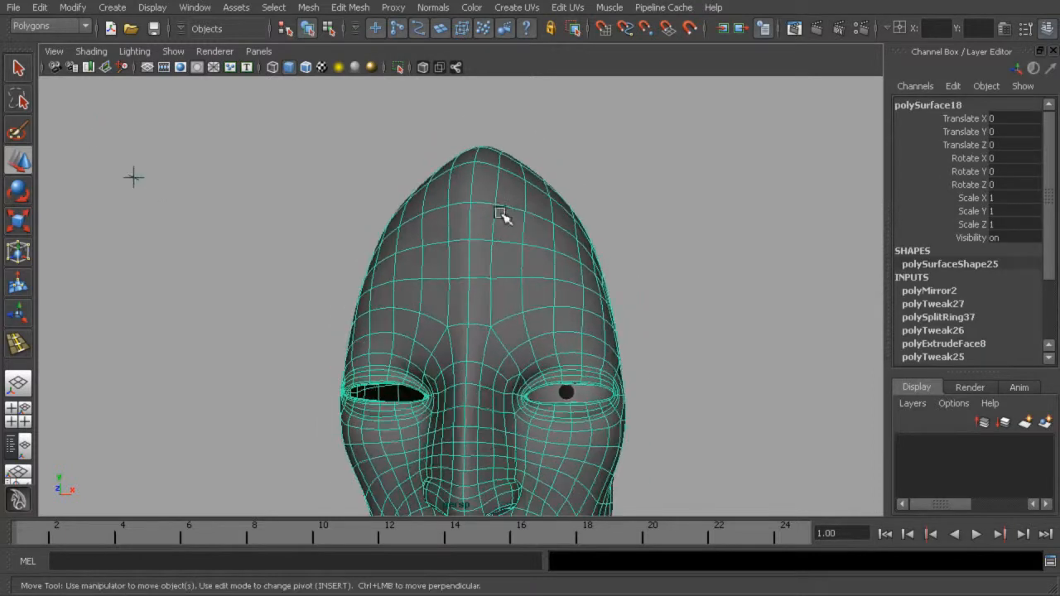
double_click(20, 163)
scroll(840, 507, down, 2)
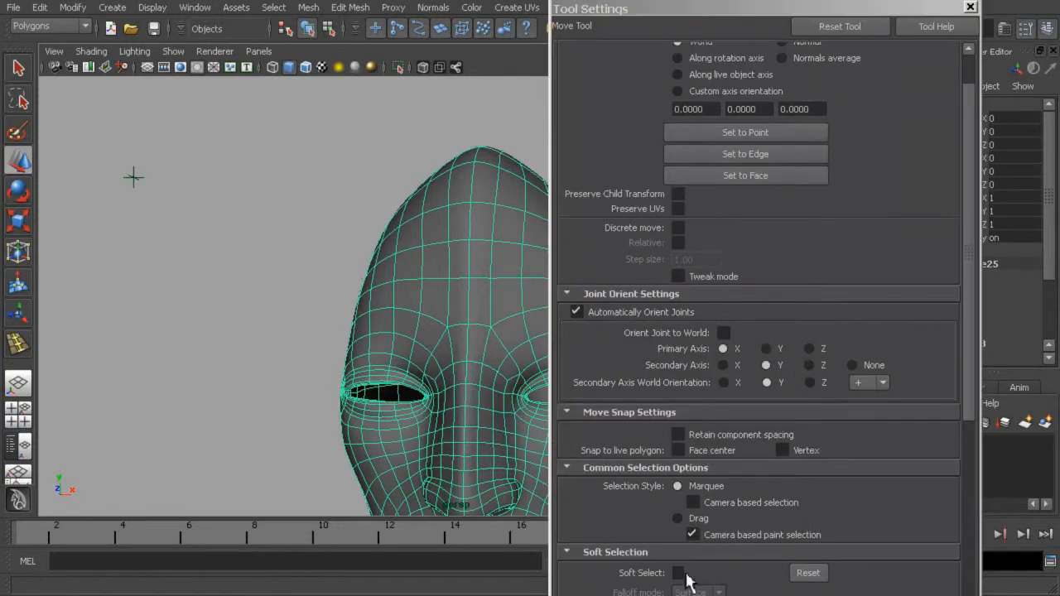
click(682, 574)
scroll(757, 539, down, 3)
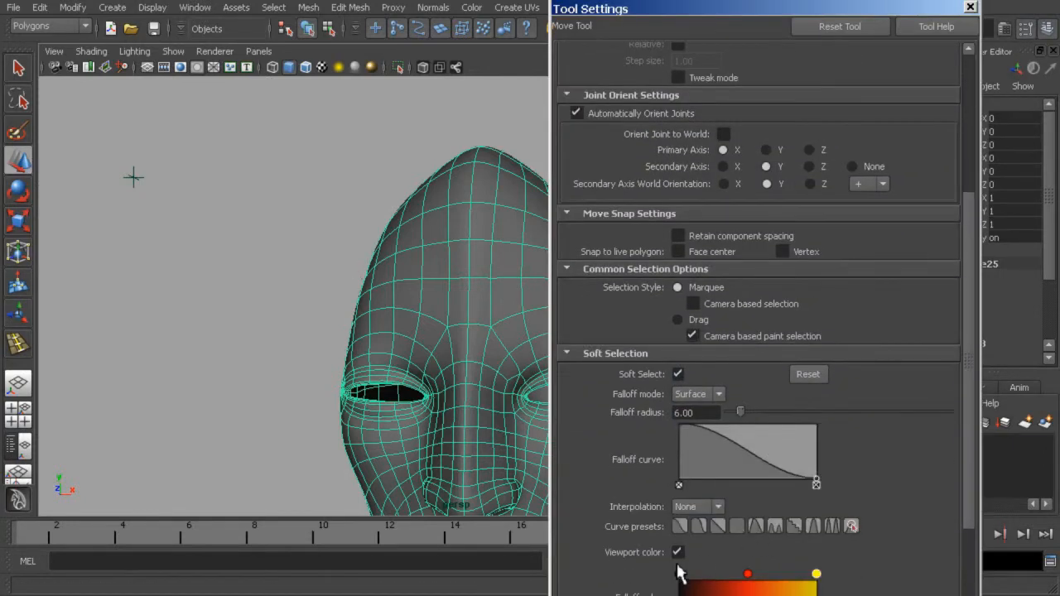
scroll(680, 572, down, 3)
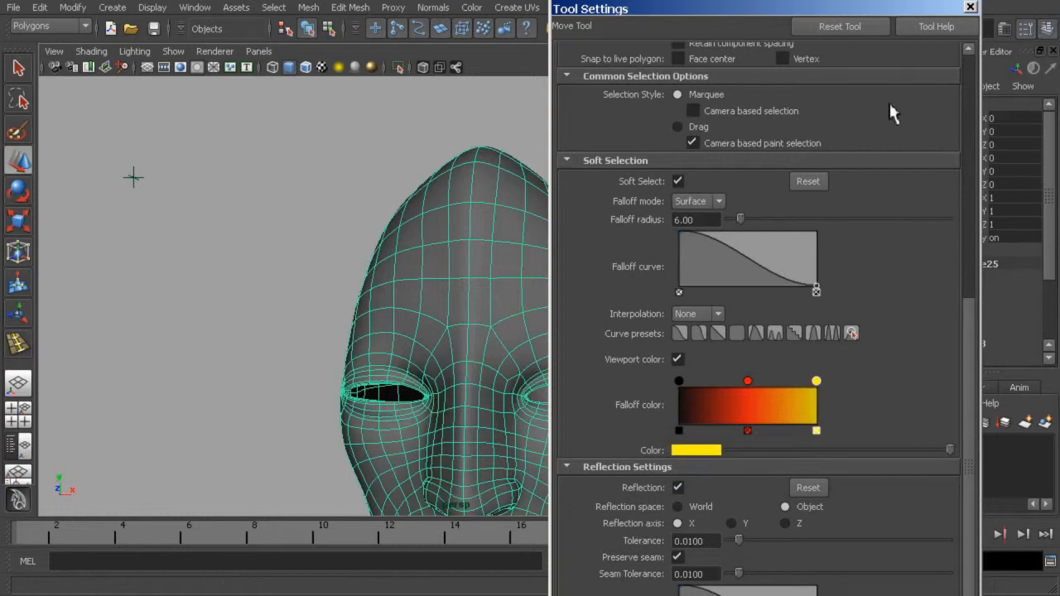
Select a vertex on the side of the upper forehead and set the soft-selection falloff radius to 10
right_drag(497, 227, 460, 226)
alt+middle_drag(468, 246, 303, 263)
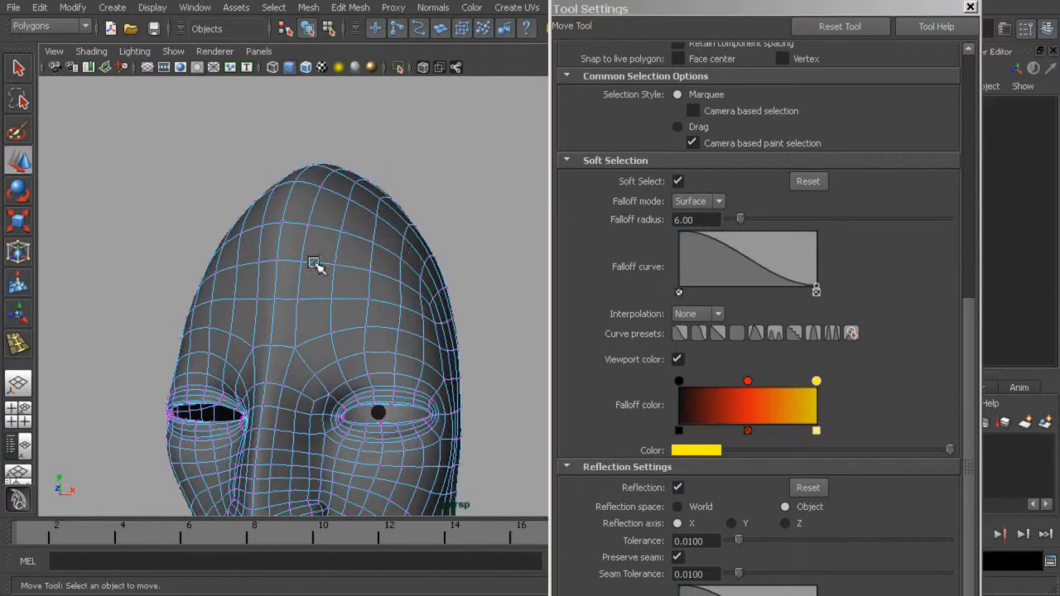
click(378, 219)
alt+drag(430, 235, 449, 210)
key(ctrl+z)
drag(698, 220, 651, 220)
text(10)
key(Return)
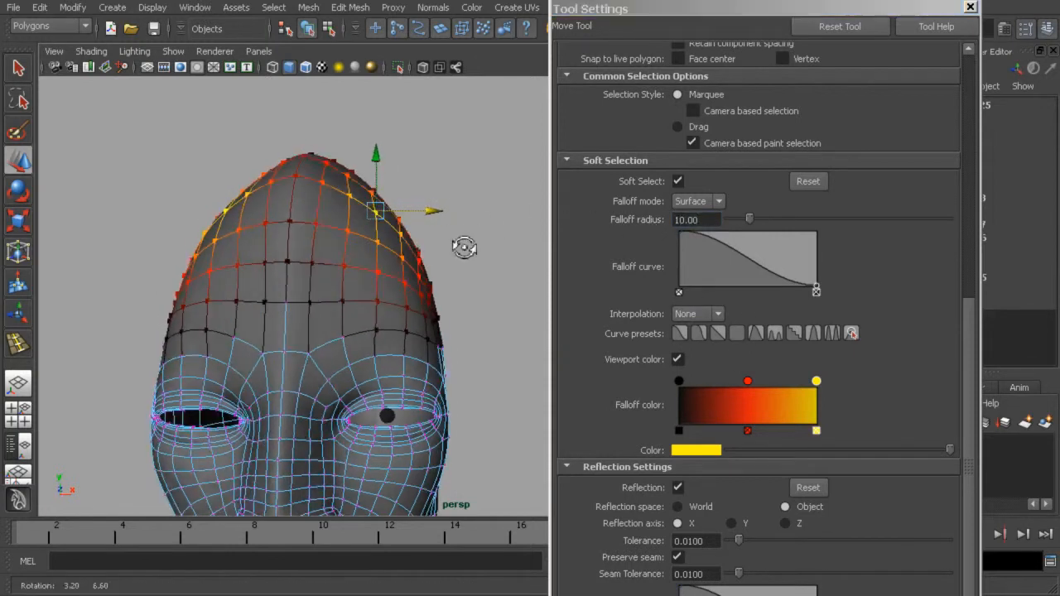
Widen the upper forehead symmetrically by moving the soft-selected vertex outward, and raise it along Y
drag(438, 213, 451, 210)
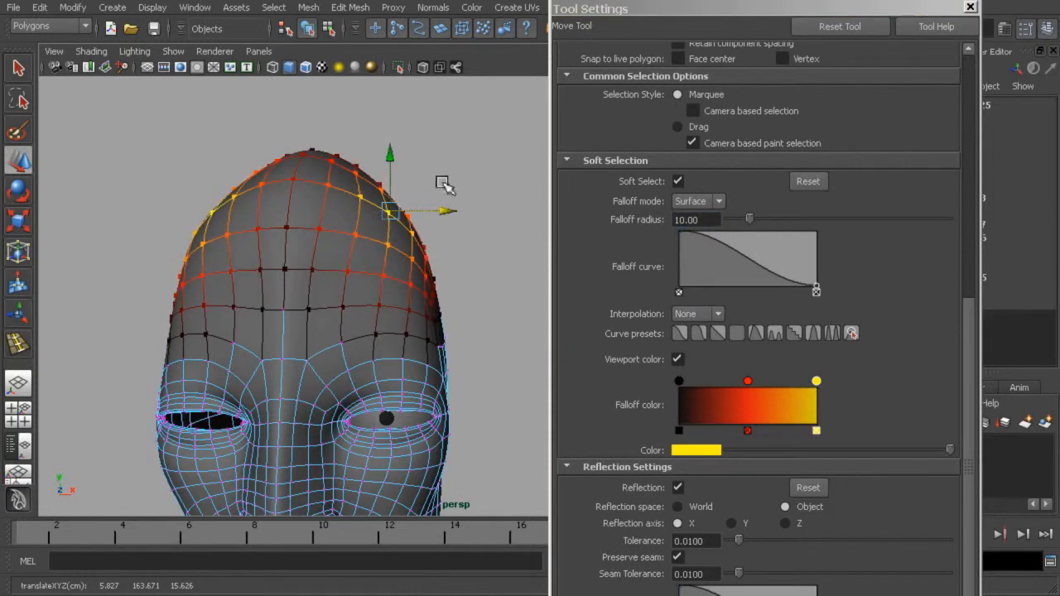
click(392, 133)
key(ctrl+z)
drag(391, 154, 381, 120)
Move two vertices on the side of the crown slightly outward to round the top of the head
click(382, 185)
drag(434, 170, 439, 171)
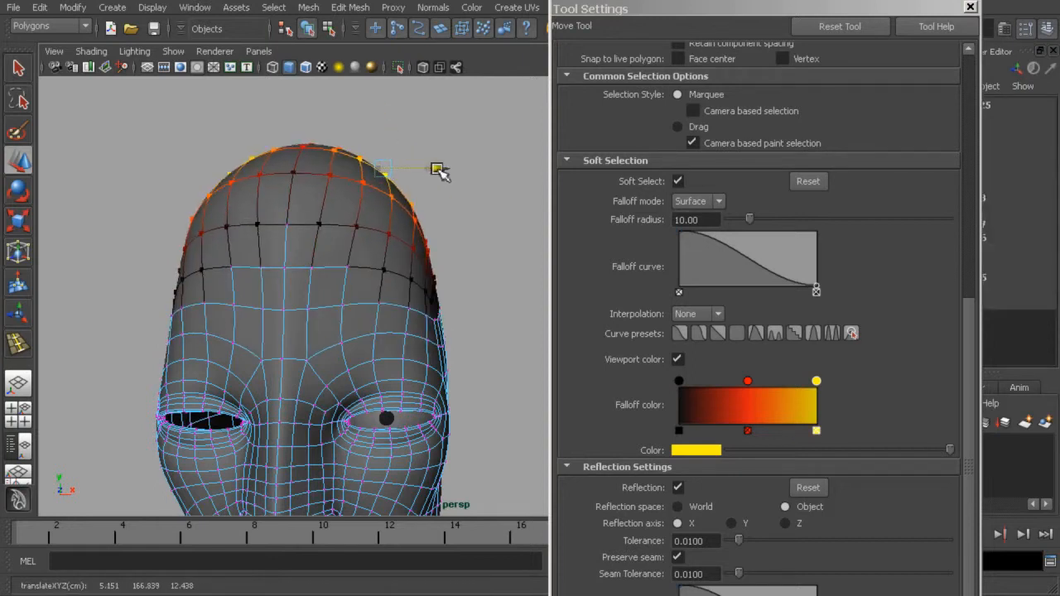
click(420, 221)
drag(470, 219, 475, 218)
Widen the back of the head by moving soft-selected side vertices outward
alt+drag(457, 262, 246, 298)
click(435, 276)
click(433, 275)
click(436, 265)
alt+drag(435, 265, 386, 255)
scroll(406, 260, up, 1)
click(397, 260)
key(ctrl+z)
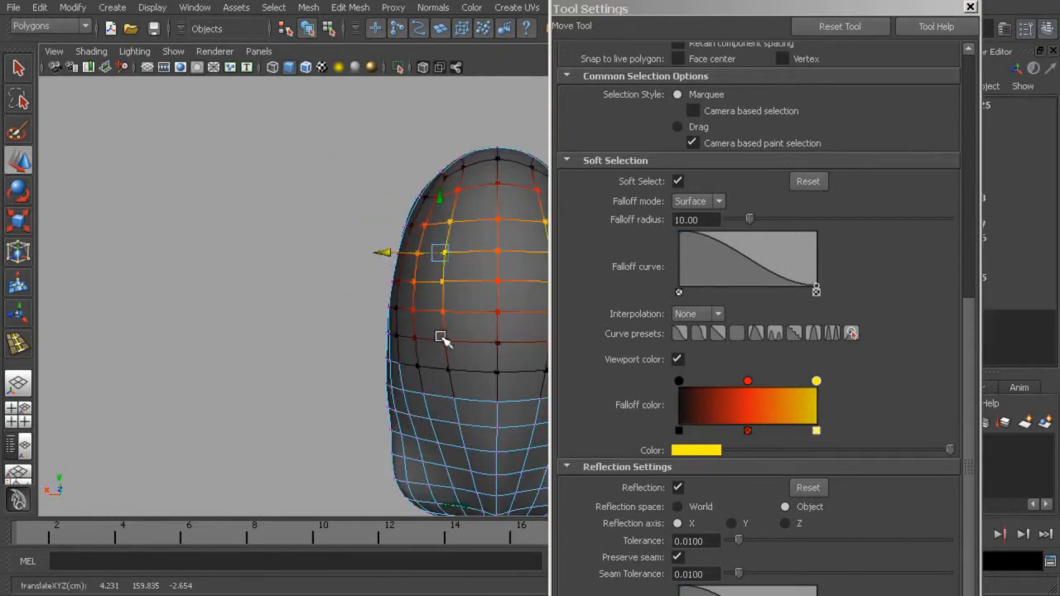
click(416, 338)
drag(365, 341, 353, 340)
Select a vertex near the top of the head and lower it slightly with soft selection
alt+drag(414, 327, 288, 325)
alt+drag(237, 303, 309, 183)
alt+drag(336, 198, 537, 199)
alt+right_drag(536, 200, 439, 227)
alt+drag(389, 222, 478, 221)
click(415, 165)
drag(413, 128, 414, 135)
Set the soft-selection falloff radius to 4 for work on the lower face
alt+drag(433, 240, 410, 225)
alt+middle_drag(356, 275, 416, 215)
alt+right_drag(367, 234, 398, 254)
alt+drag(397, 255, 358, 264)
alt+middle_drag(358, 265, 424, 222)
alt+drag(424, 222, 449, 234)
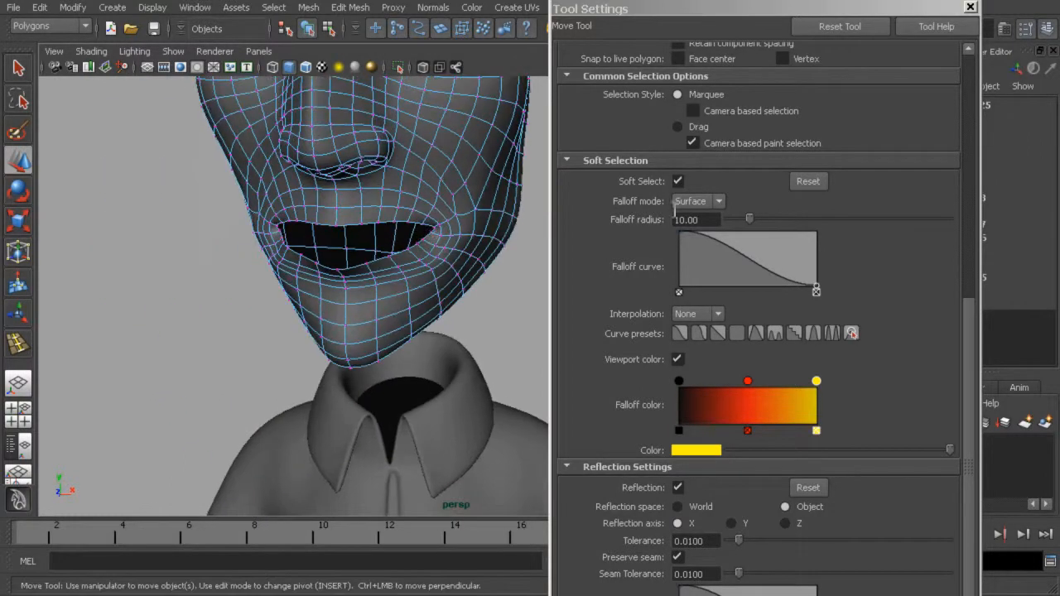
drag(709, 222, 619, 205)
text(4)
key(Return)
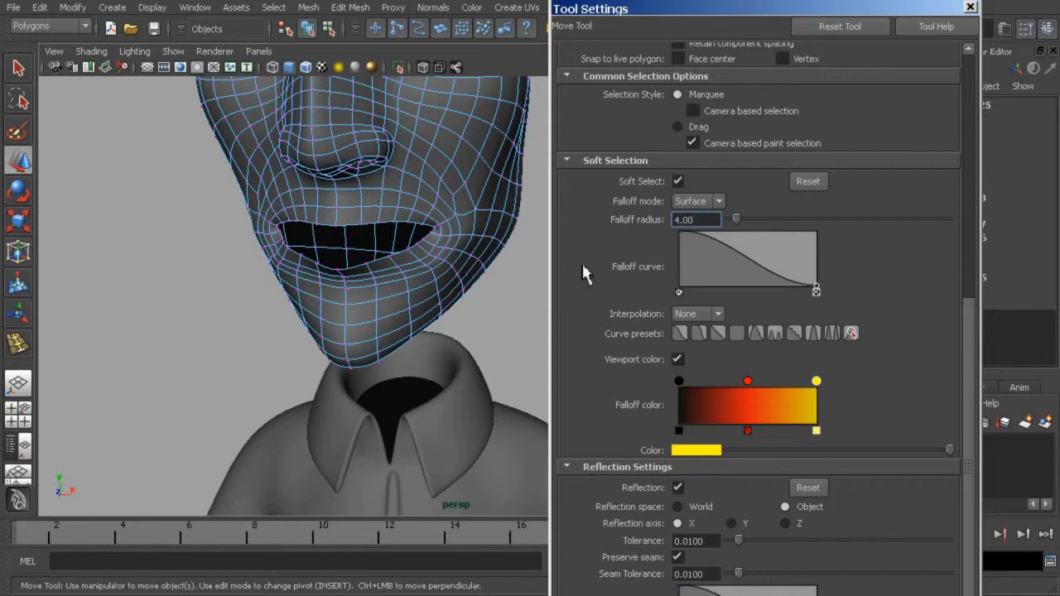
Reshape the chin and jawline symmetrically by moving soft-selected vertices on the side and underside of the chin
click(378, 342)
alt+drag(381, 342, 429, 351)
alt+right_drag(429, 351, 470, 361)
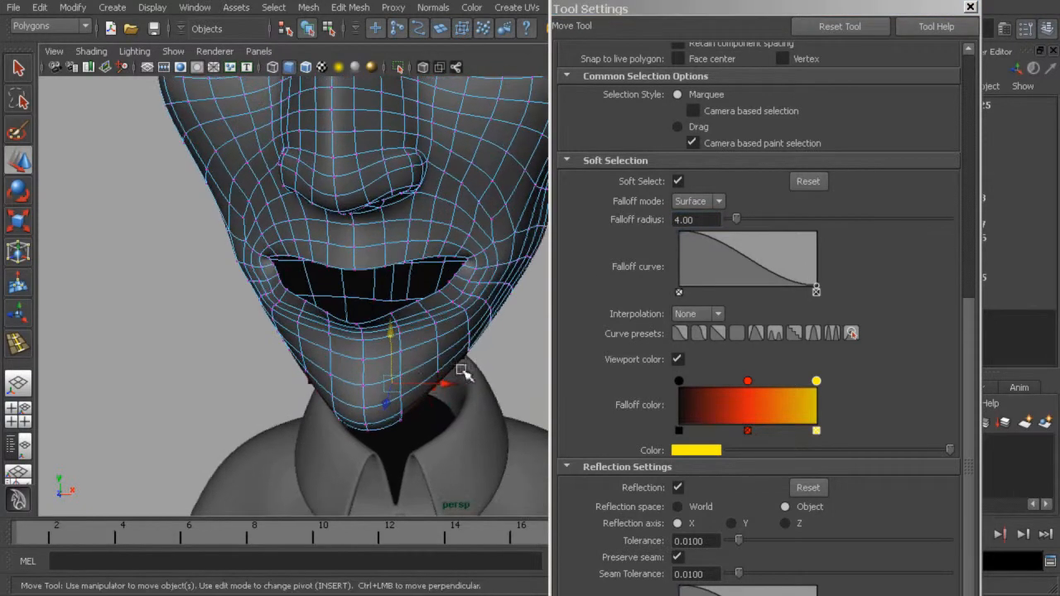
drag(440, 402, 458, 406)
click(441, 376)
drag(491, 373, 425, 482)
drag(470, 449, 463, 449)
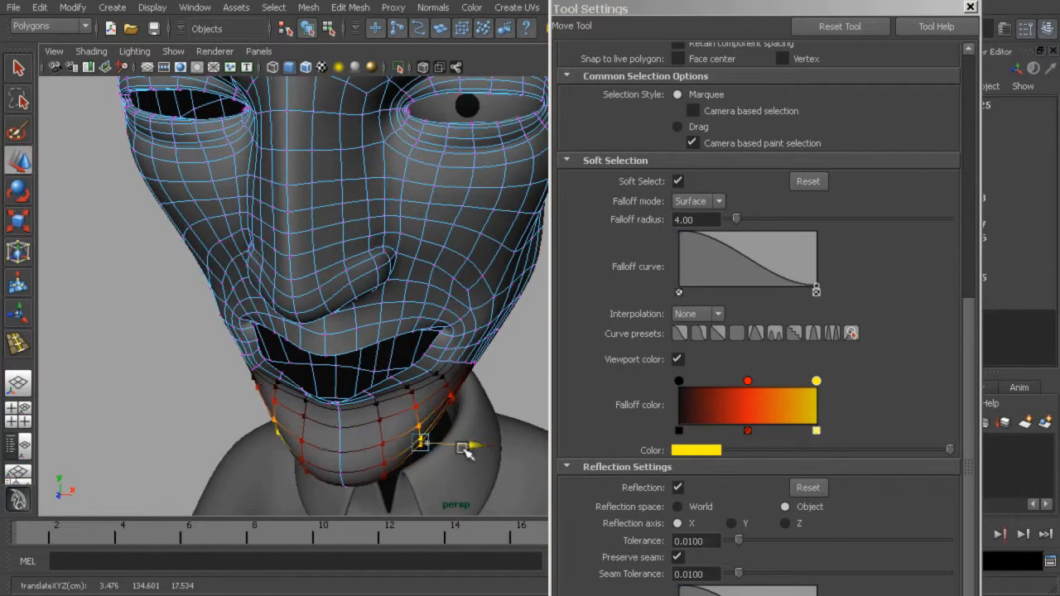
drag(412, 479, 380, 337)
Return to object mode and examine the reshaped head from the side and front
alt+drag(318, 283, 308, 269)
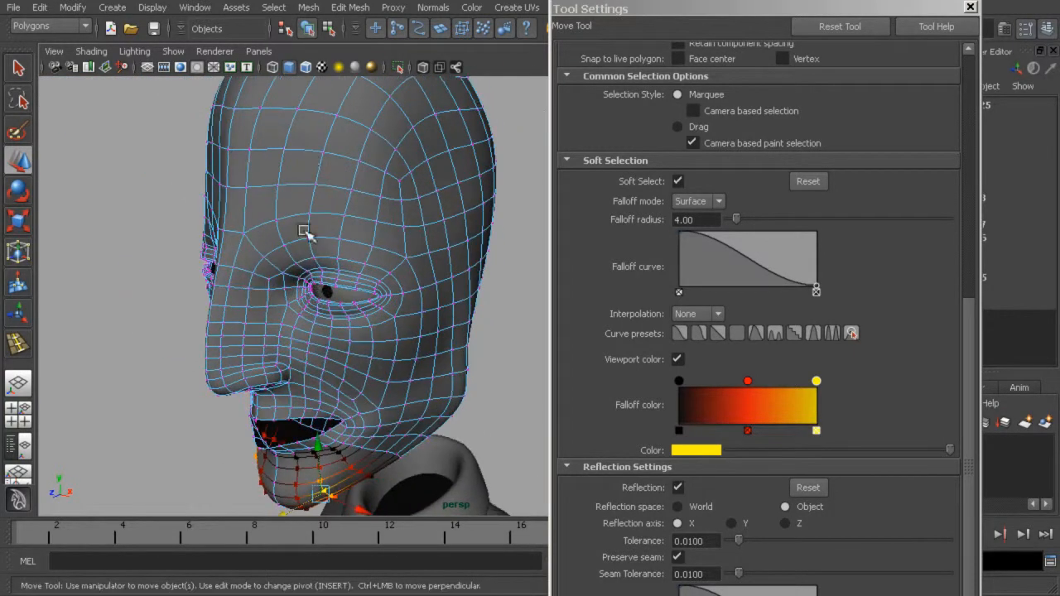
click(329, 29)
click(309, 30)
click(506, 259)
alt+drag(485, 323, 496, 281)
alt+middle_drag(381, 248, 438, 311)
alt+right_drag(356, 249, 388, 253)
click(388, 256)
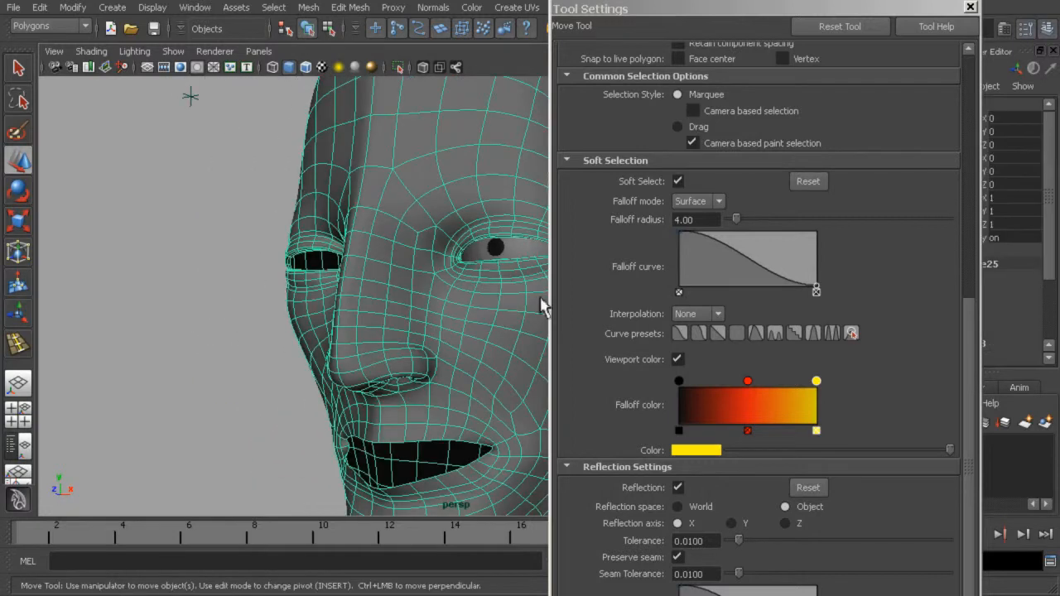
Turn off Reflection and Soft Select for the Move tool and close its settings
click(678, 488)
click(679, 183)
click(972, 7)
Switch to vertex editing, select the pair of vertices flanking the nose bridge and adjust their position
alt+drag(396, 293, 466, 296)
alt+right_drag(468, 296, 572, 312)
right_drag(509, 234, 485, 233)
drag(511, 229, 487, 242)
alt+drag(563, 265, 507, 290)
drag(220, 372, 525, 319)
key(e)
key(r)
shift+click(581, 328)
key(w)
drag(585, 335, 579, 341)
key(e)
key(r)
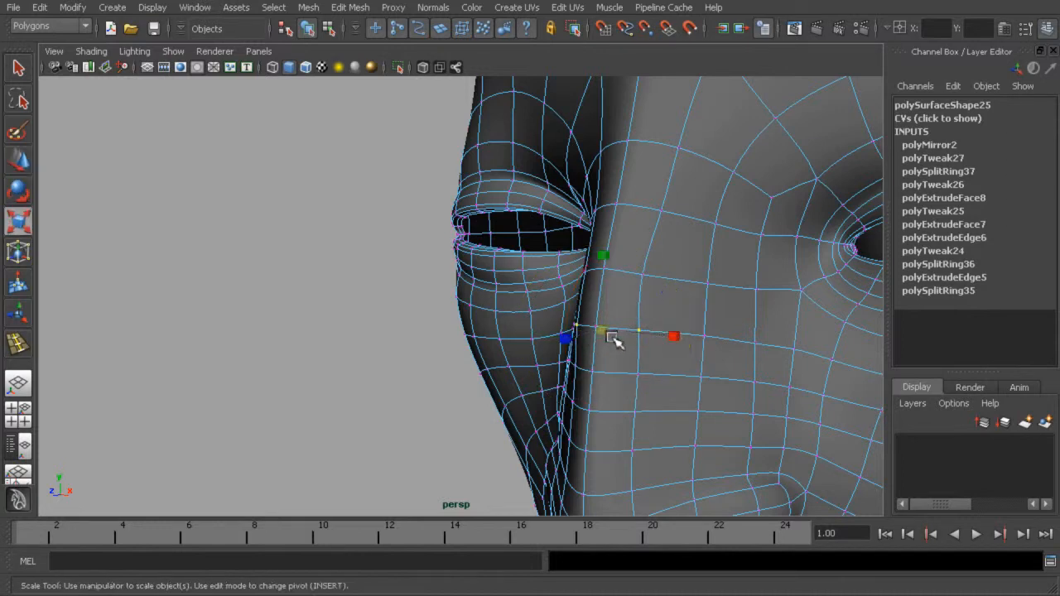
click(351, 357)
Select two neighbouring vertices on the centre line of the nose bridge and push them back along the Z axis
click(603, 272)
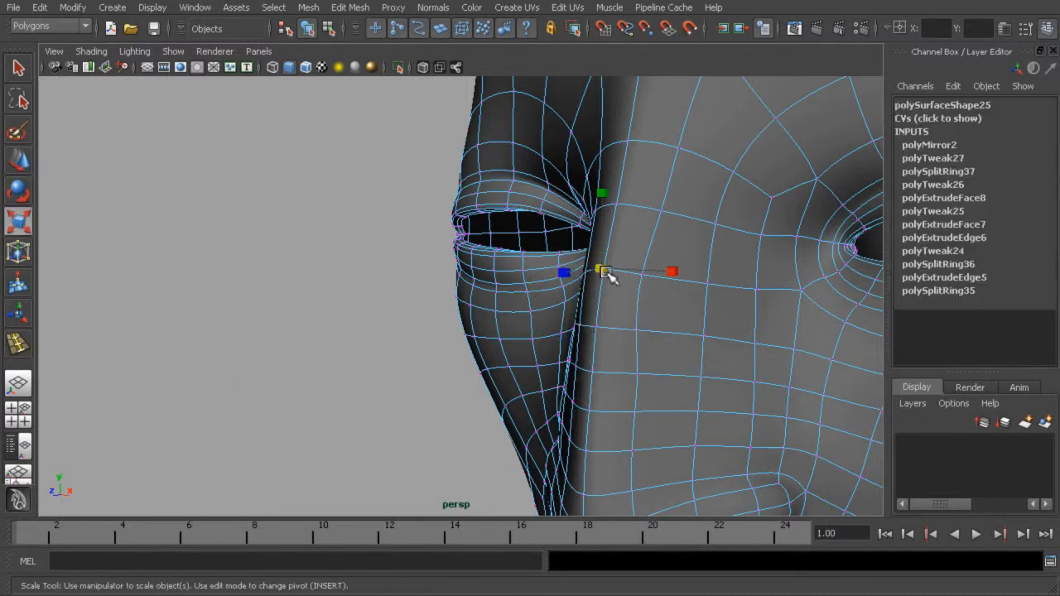
shift+click(595, 328)
alt+drag(615, 329, 539, 352)
key(w)
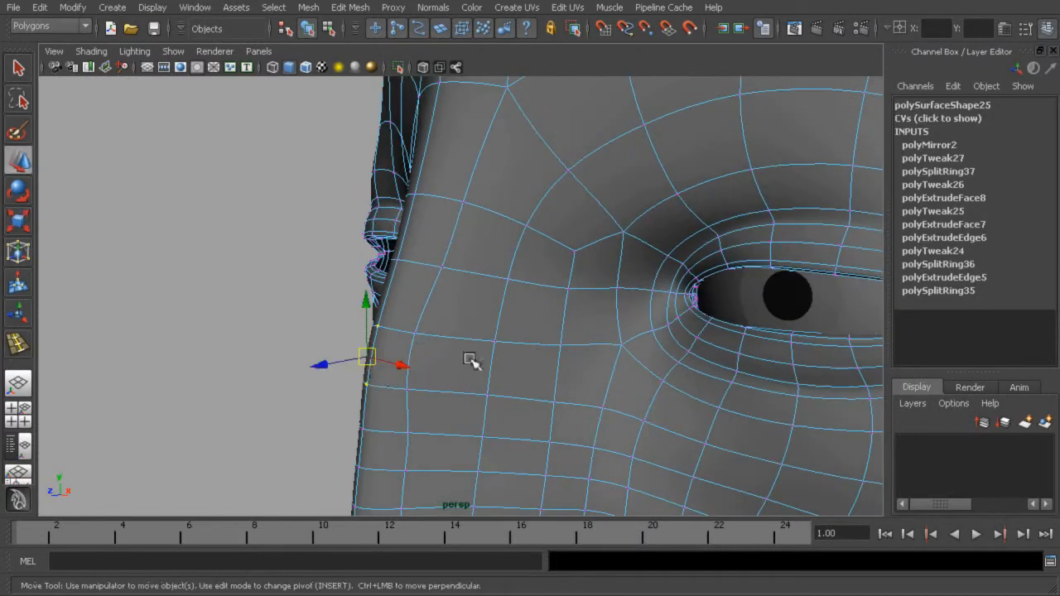
drag(333, 364, 340, 364)
Select the pair of vertices beside the upper nose bridge and move them along the Z axis
click(405, 270)
click(446, 272)
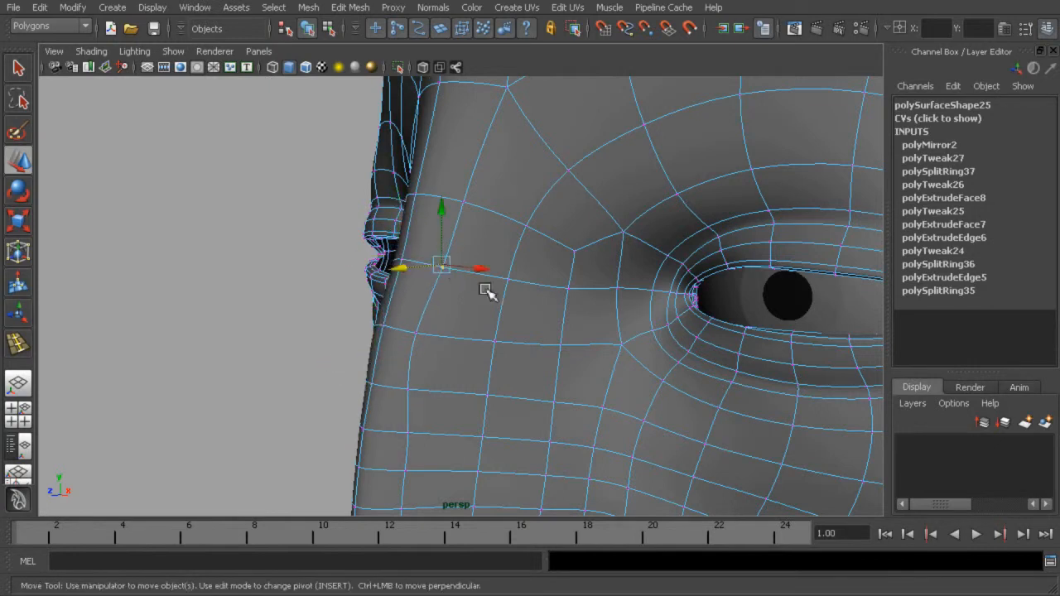
alt+drag(450, 276, 553, 300)
alt+drag(700, 279, 665, 293)
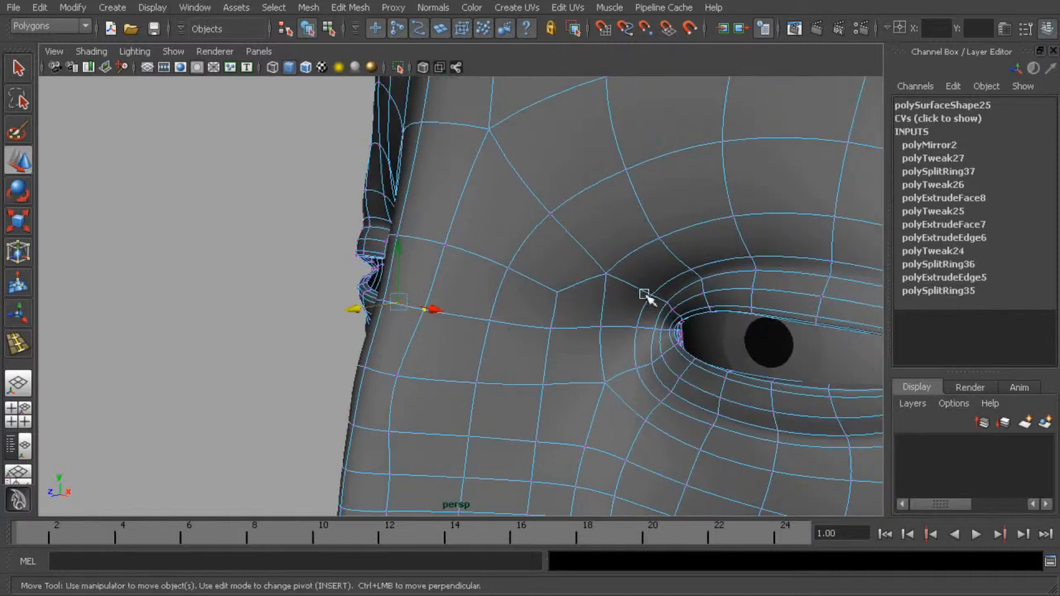
key(r)
key(w)
drag(360, 311, 346, 313)
Select the vertices flanking the nose ridge halfway down the nose and adjust them along the Z axis
alt+middle_drag(391, 420, 433, 319)
click(434, 325)
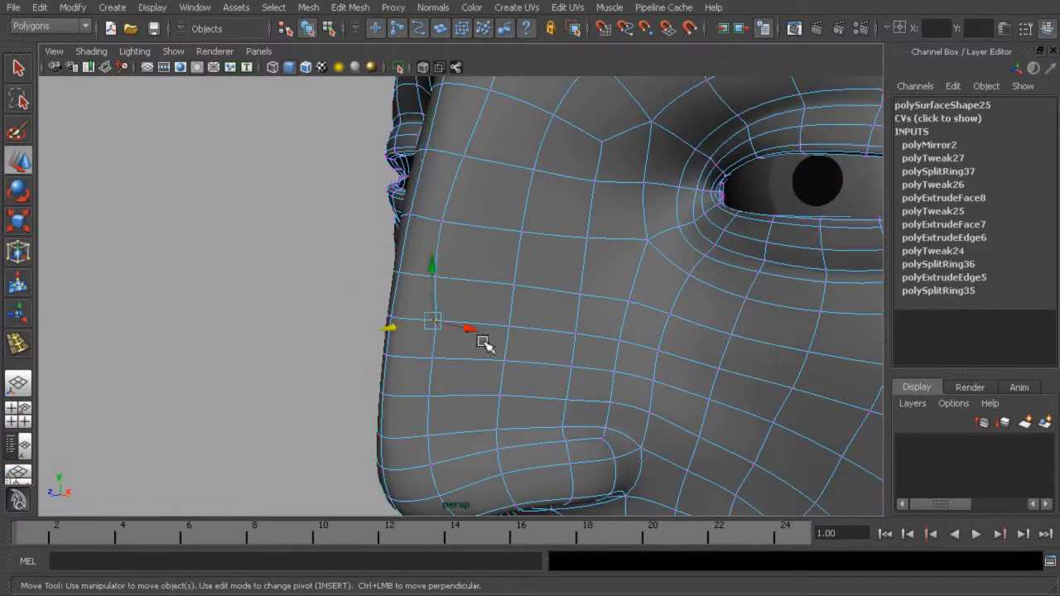
alt+drag(466, 333, 503, 343)
drag(617, 355, 605, 359)
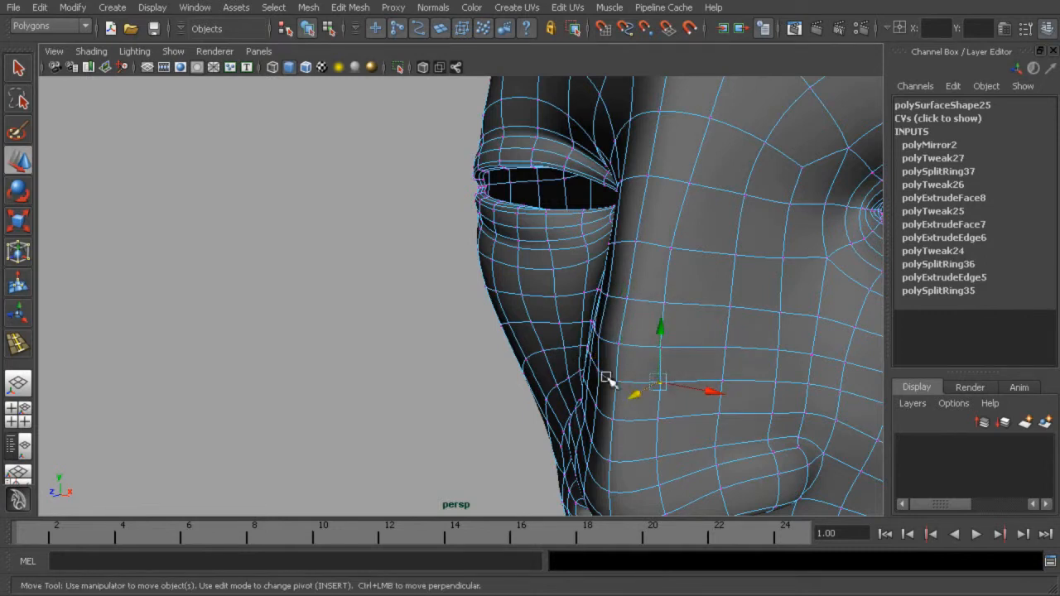
mouse_move(607, 396)
mouse_down()
mouse_move(596, 434)
mouse_move(701, 406)
mouse_move(753, 416)
mouse_move(554, 417)
mouse_move(614, 386)
mouse_up()
Scale the two mirrored vertex pairs on the sides of the nose between the eyes inward along the X axis
click(653, 422)
click(673, 280)
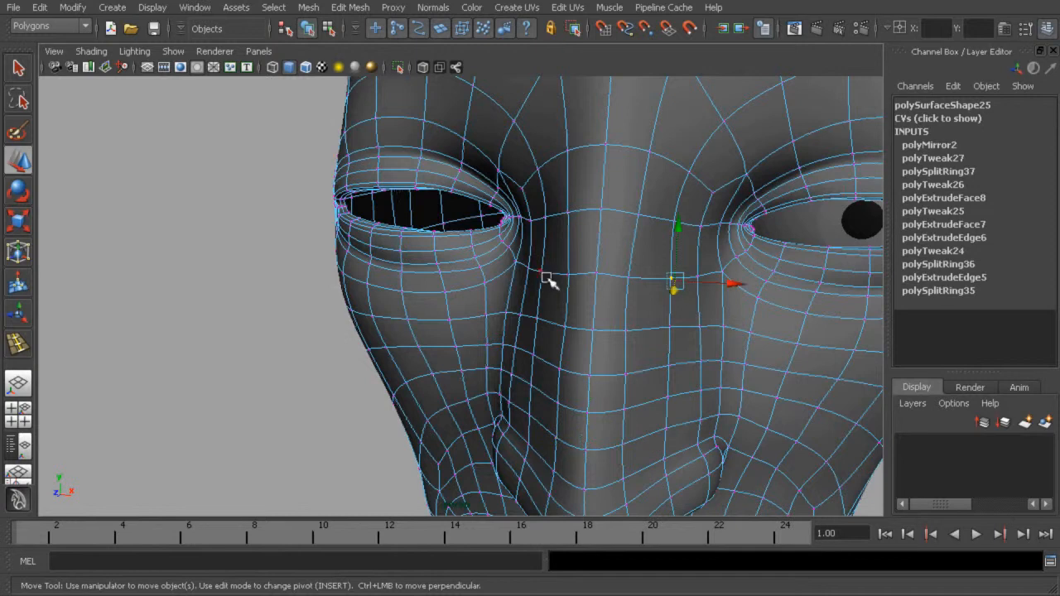
key(t)
key(r)
drag(608, 284, 598, 279)
click(672, 223)
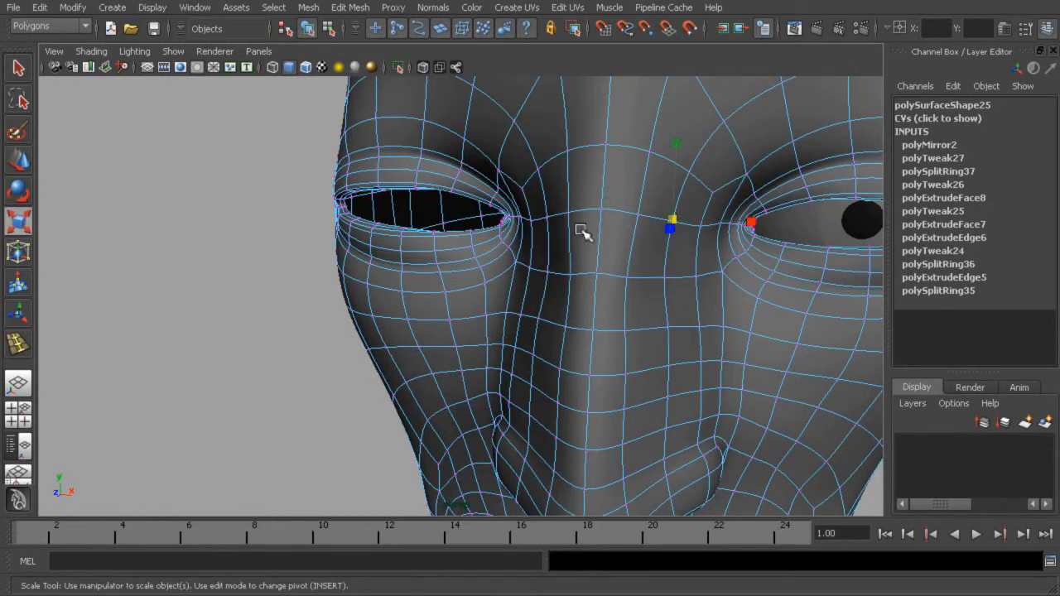
drag(607, 221, 595, 222)
Narrow the mirrored vertex pairs on the sides of the lower nose by scaling them along the X axis
click(670, 329)
drag(611, 327, 598, 366)
click(669, 368)
click(669, 400)
drag(599, 398, 597, 397)
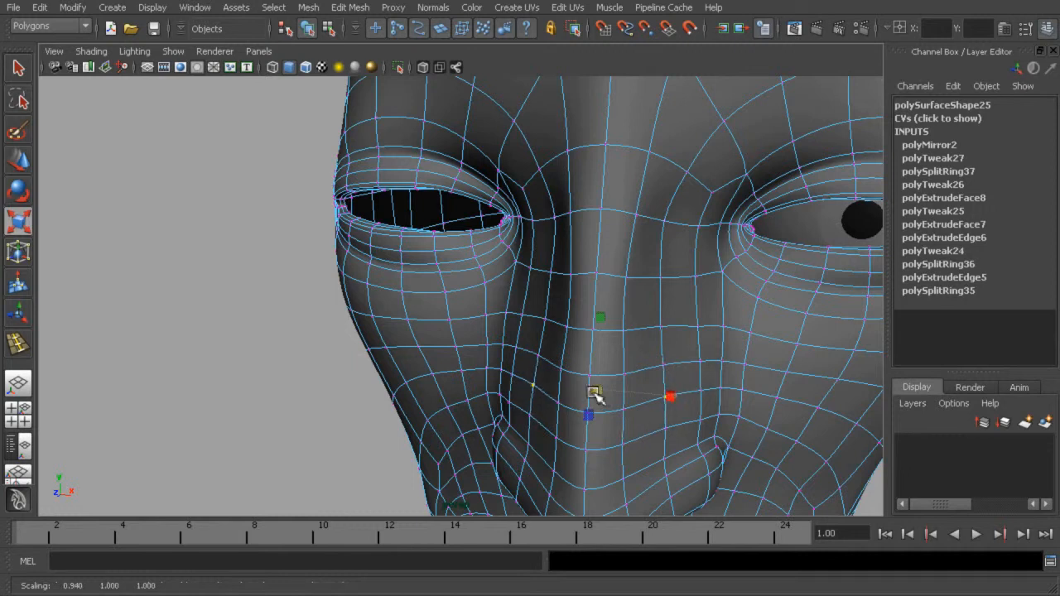
Switch to edge editing and select the border edge loop around the mouth opening
alt+drag(654, 423, 672, 379)
scroll(644, 353, down, 3)
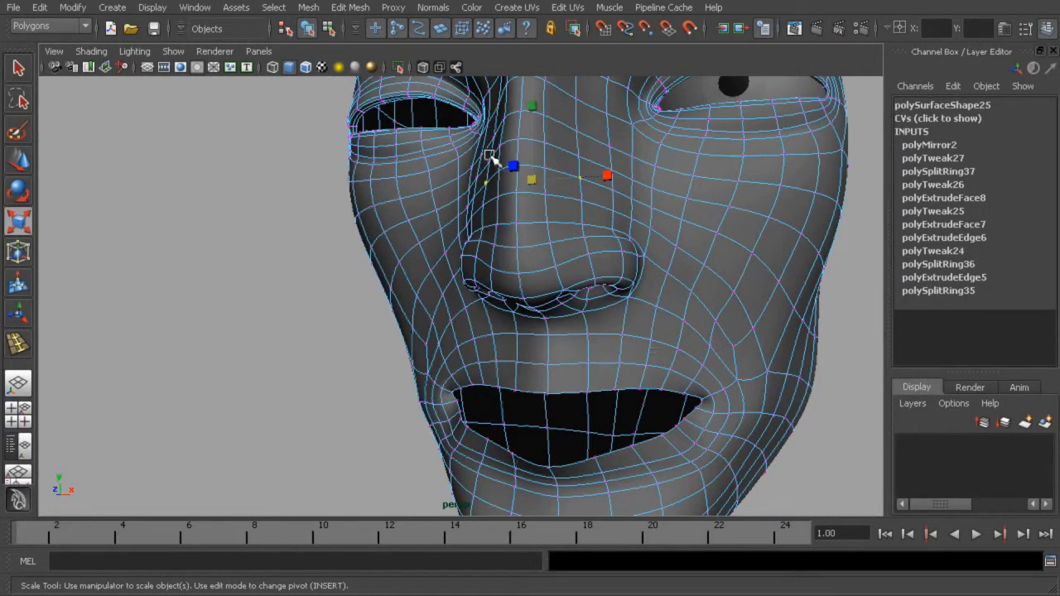
alt+drag(713, 226, 655, 246)
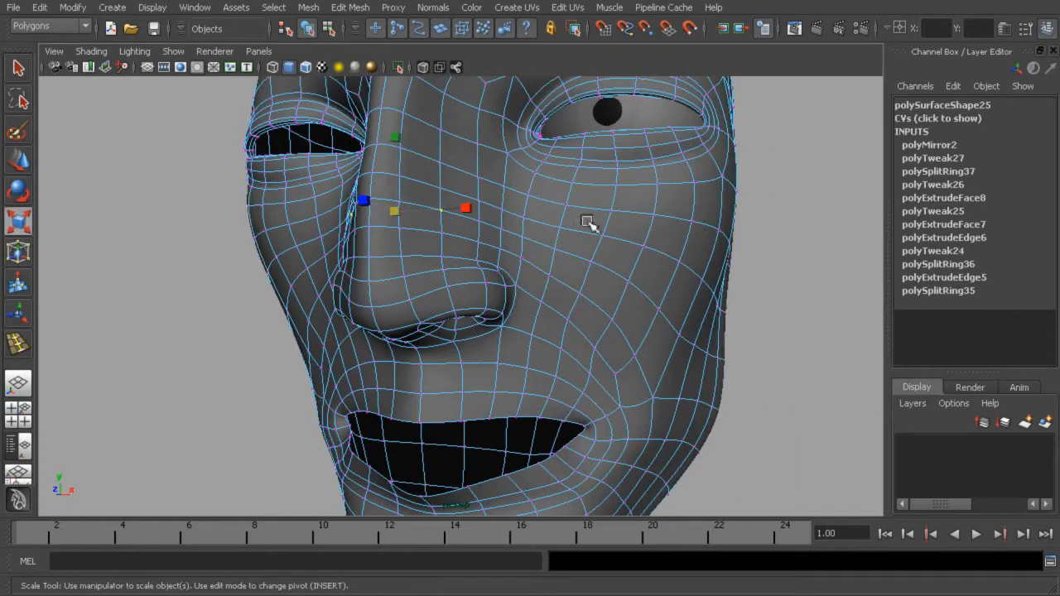
alt+right_drag(651, 300, 561, 302)
alt+middle_drag(554, 381, 576, 280)
alt+right_drag(577, 280, 617, 288)
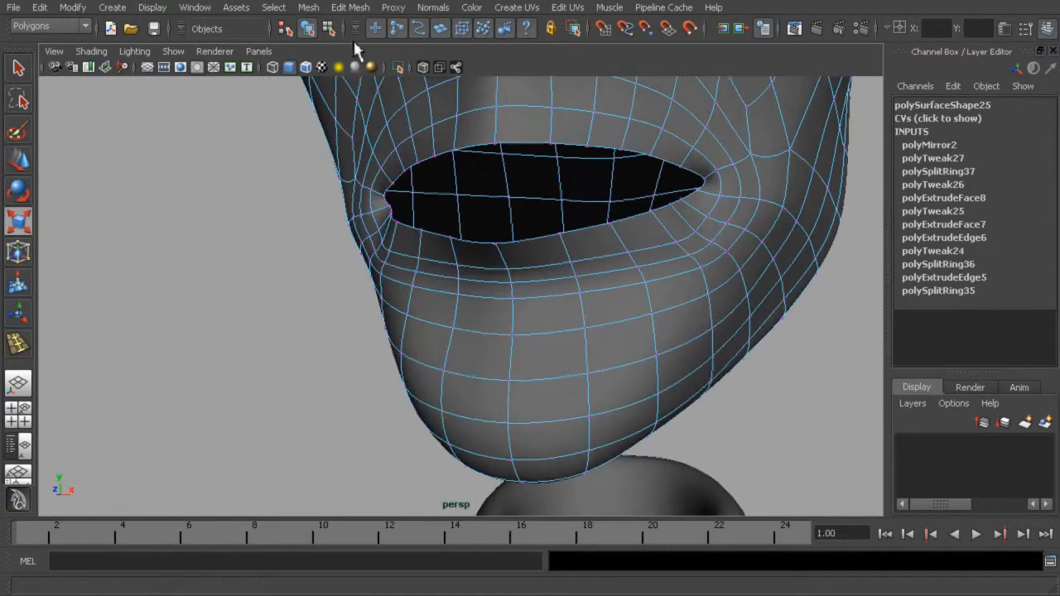
click(328, 31)
click(309, 29)
alt+drag(547, 203, 496, 221)
alt+right_drag(495, 221, 504, 222)
right_drag(463, 182, 462, 147)
double_click(473, 195)
alt+right_drag(648, 241, 644, 234)
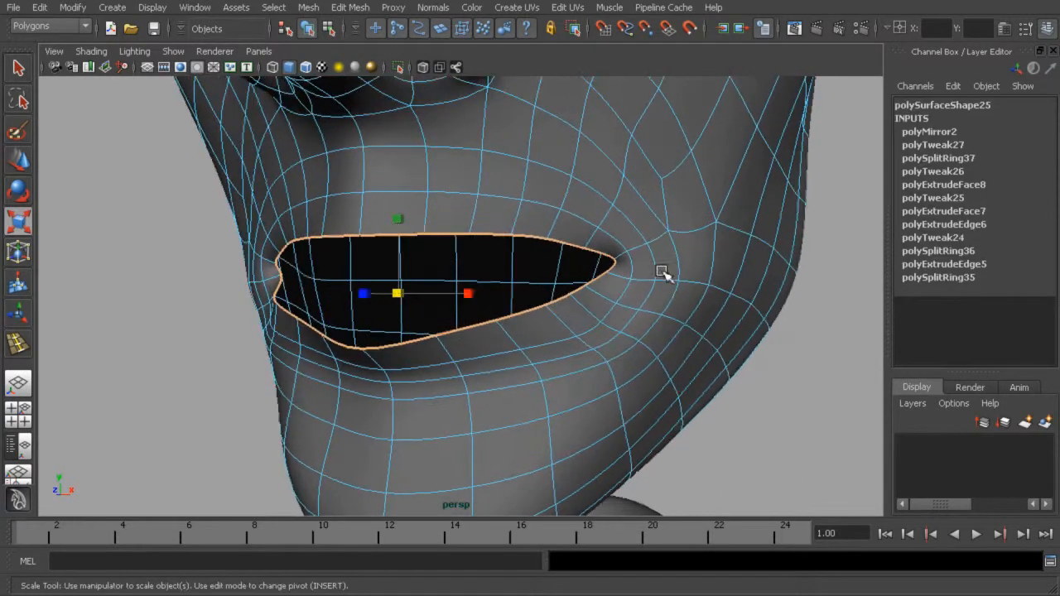
In the front view, move the upper lip's centre vertex down to match the dip in the reference image
key(space)
key(space)
alt+middle_drag(596, 359, 694, 342)
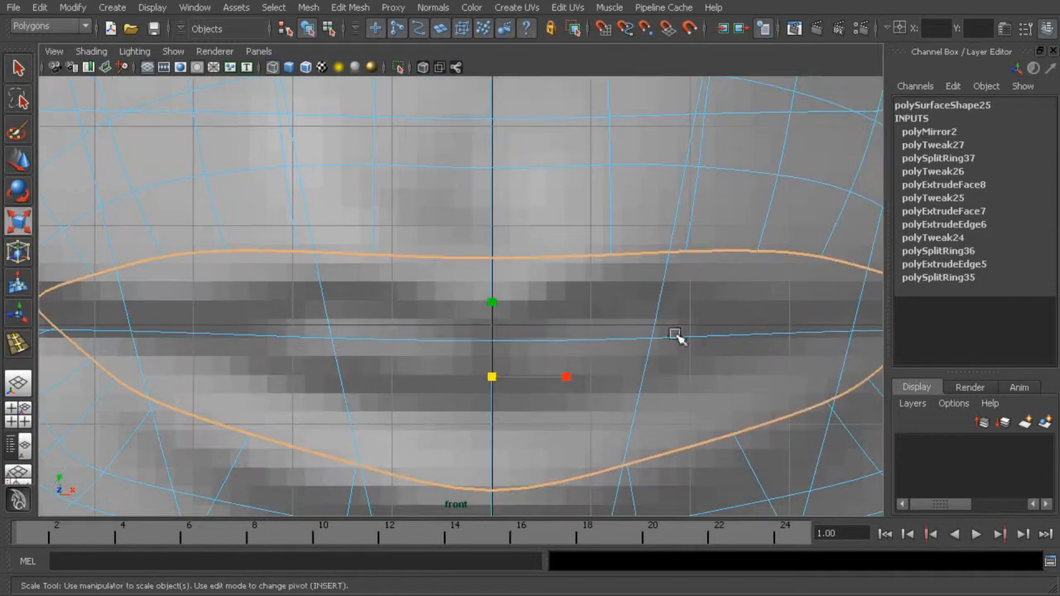
right_drag(565, 254, 530, 257)
click(497, 255)
key(w)
drag(497, 229, 497, 258)
Select the two vertices flanking the upper lip's centre and bring them closer together
click(372, 261)
drag(374, 263, 389, 275)
key(ctrl+z)
shift+drag(629, 239, 550, 254)
key(r)
key(w)
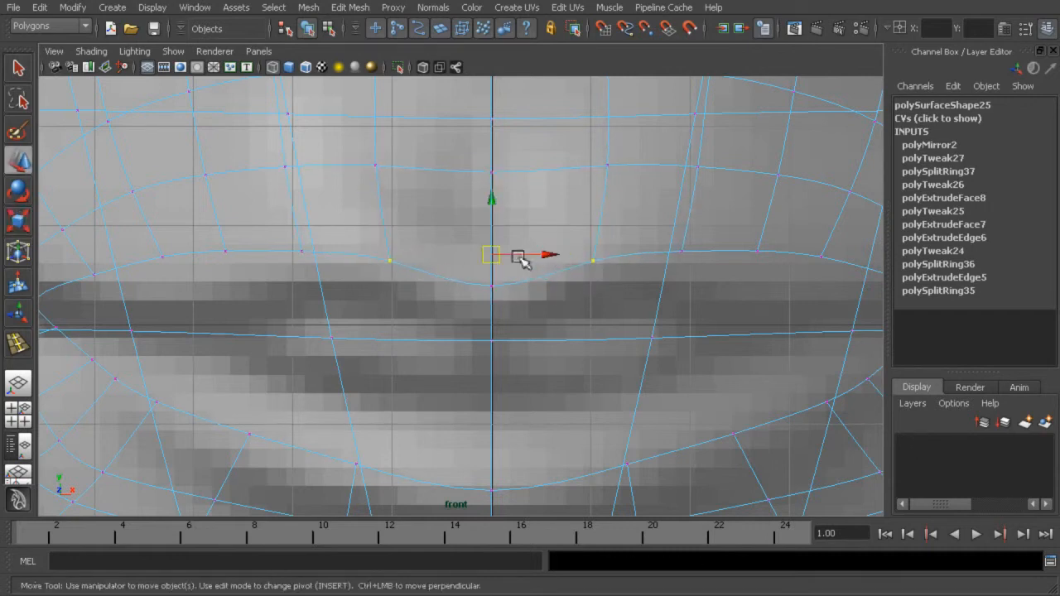
Scale the next mirrored pair of upper lip border vertices inward along X and nudge them up to match the reference
click(300, 250)
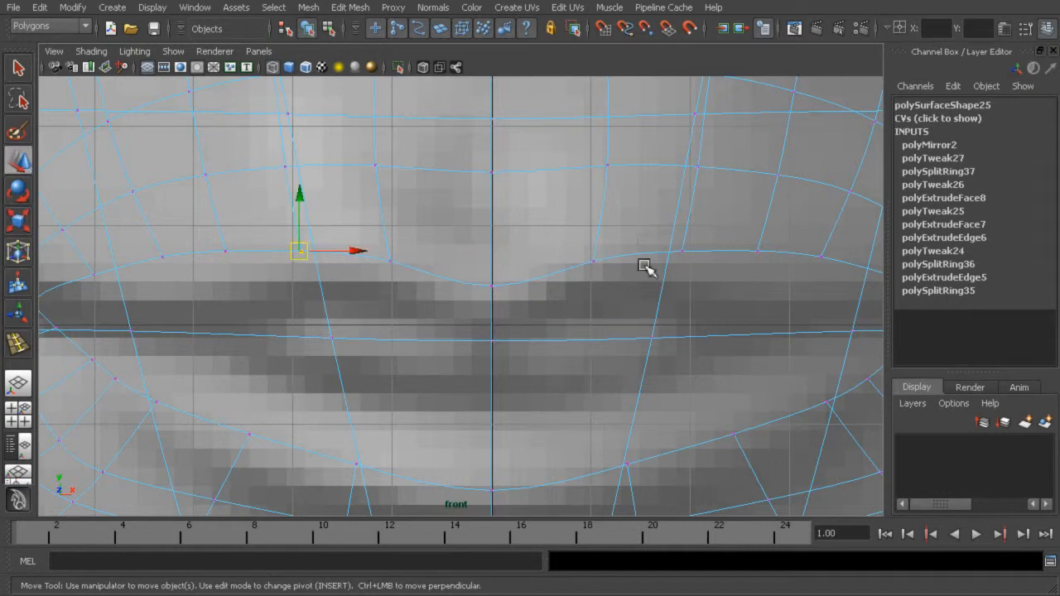
shift+click(680, 251)
key(r)
drag(564, 253, 550, 253)
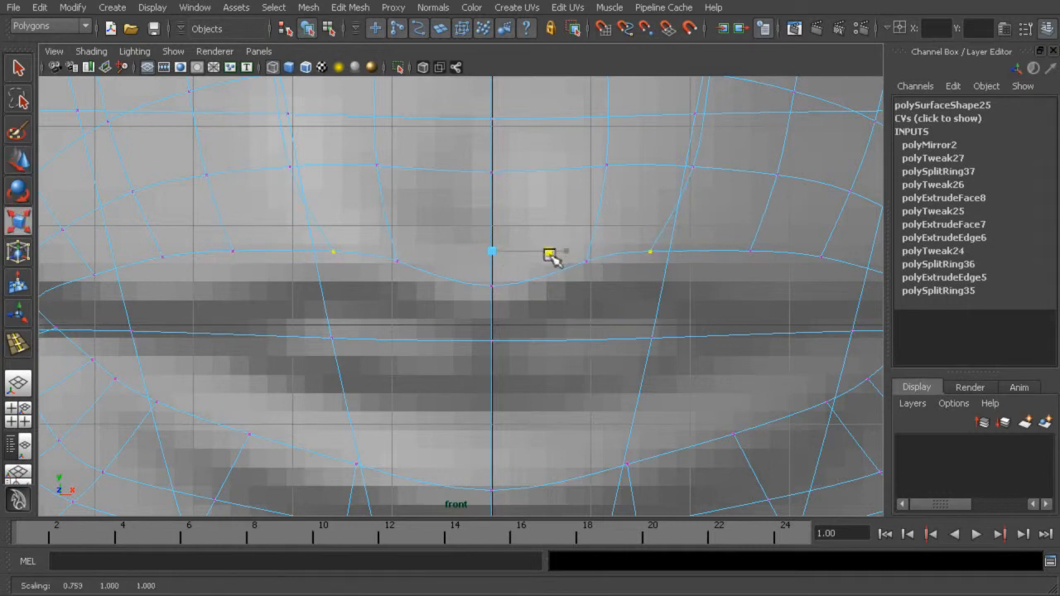
key(w)
click(501, 225)
key(ctrl+z)
drag(495, 230, 496, 225)
drag(279, 240, 225, 274)
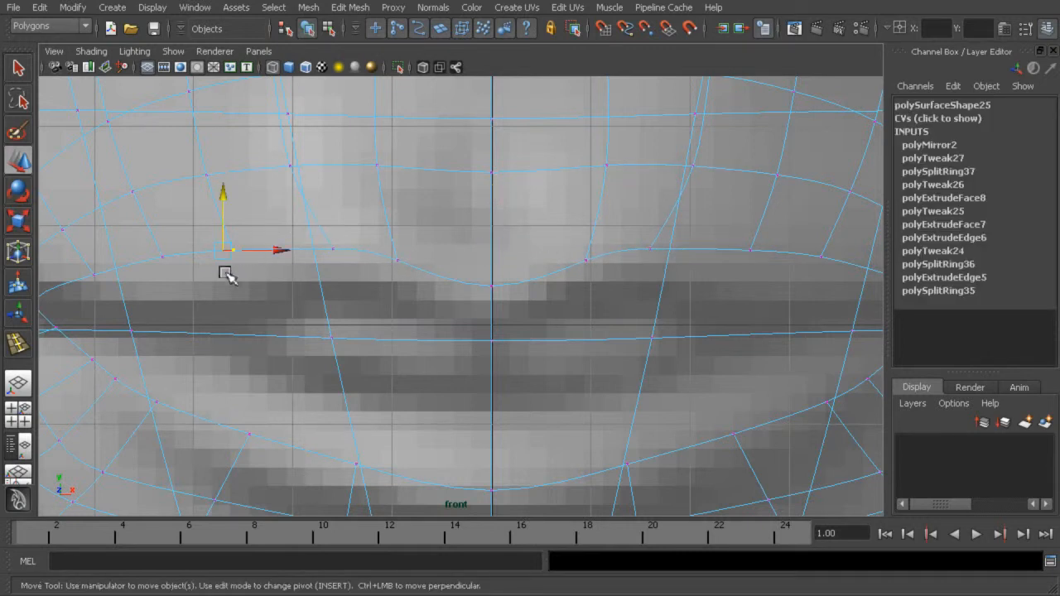
Reselect the mouth border edge loop in the perspective view and turn off the mesh's smooth preview
key(space)
key(space)
right_click(453, 215)
click(450, 174)
double_click(449, 229)
key(f)
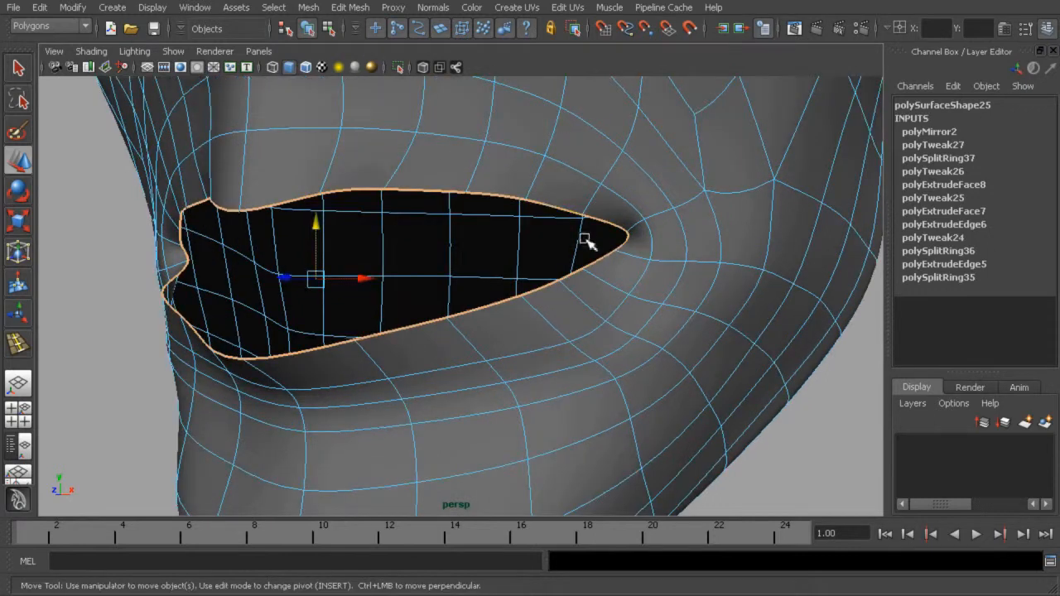
key(1)
alt+drag(521, 197, 528, 187)
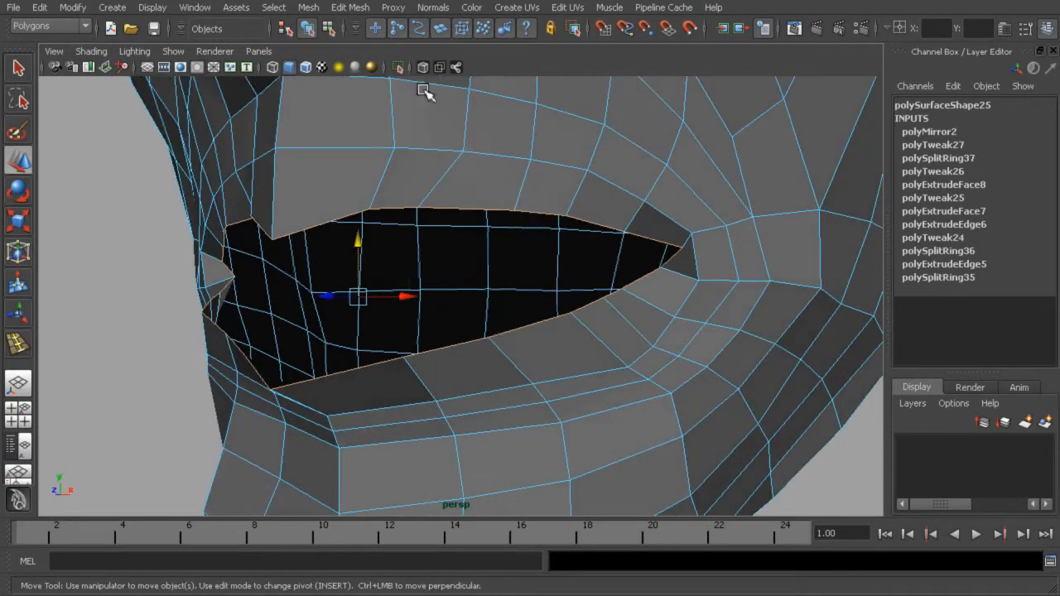
Extrude the mouth border edges with a local Z translation of -0.32 and scale the new loop to 0.735 in Y
click(351, 8)
click(372, 50)
alt+drag(417, 78, 368, 263)
drag(291, 330, 295, 333)
key(ctrl+z)
alt+right_drag(310, 255, 303, 251)
alt+drag(303, 251, 593, 260)
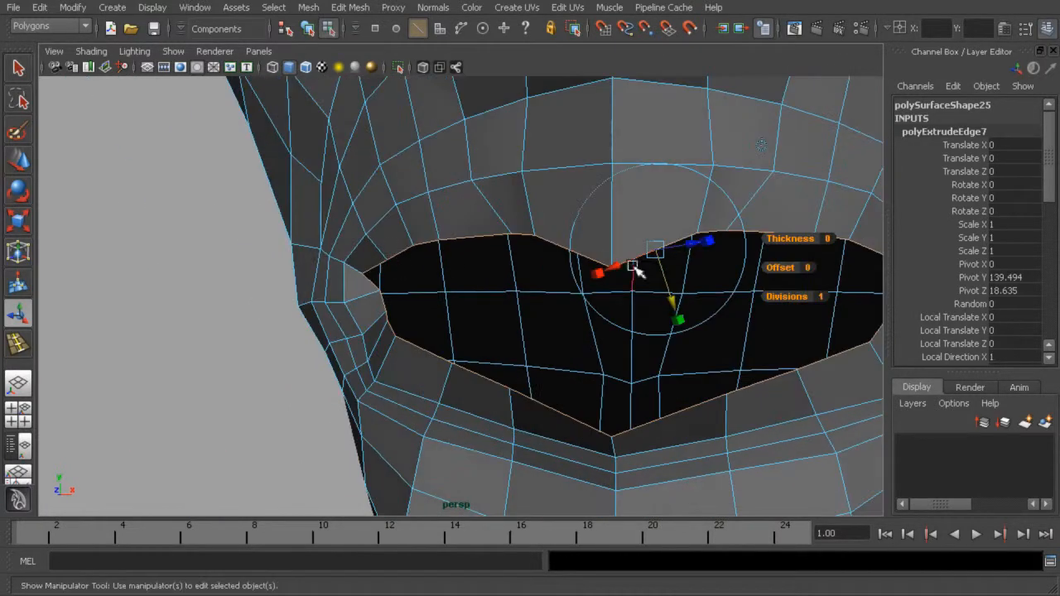
drag(693, 255, 622, 275)
click(747, 148)
alt+drag(621, 275, 518, 240)
alt+right_drag(518, 240, 527, 245)
key(space)
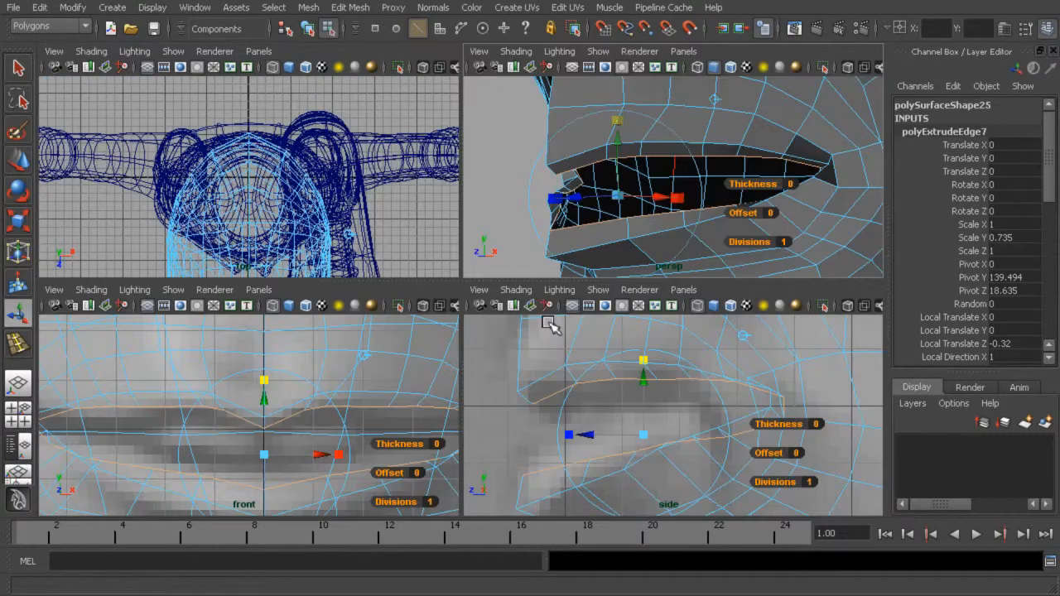
In the side view, reposition the upper lip's extruded vertices from the centre toward the corner to round the lip inward
key(space)
right_drag(359, 223, 328, 228)
drag(204, 270, 217, 308)
key(w)
click(270, 232)
drag(270, 232, 276, 270)
click(345, 224)
drag(348, 226, 347, 267)
click(428, 225)
drag(428, 235, 415, 247)
Reposition the front vertices of the lower lip's extruded border in the side view to follow the reference lip
click(157, 417)
drag(159, 418, 152, 404)
click(295, 387)
drag(301, 390, 265, 370)
click(386, 368)
drag(386, 368, 356, 353)
click(447, 348)
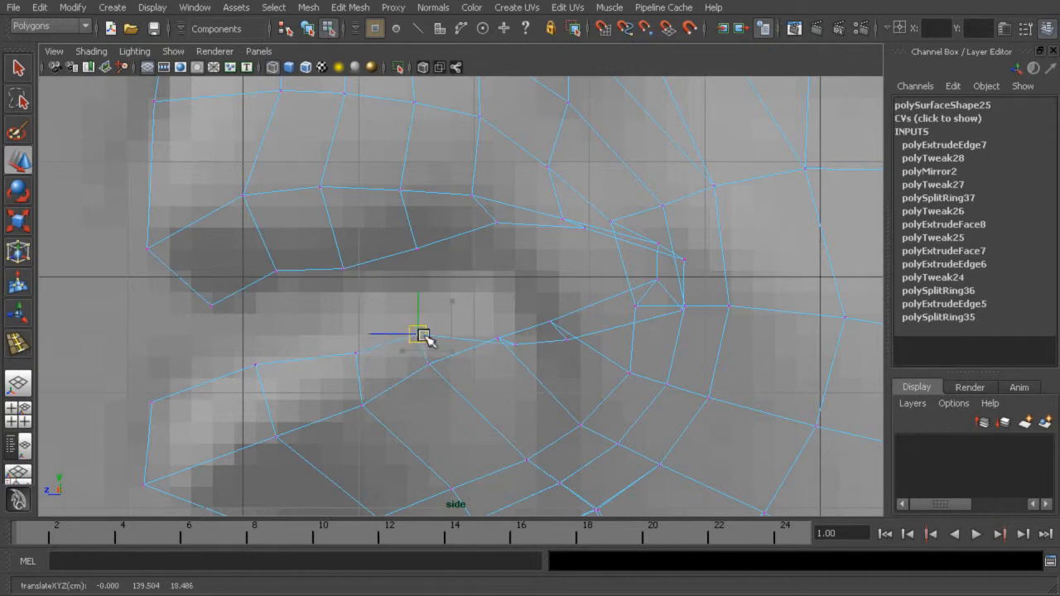
drag(416, 331, 413, 332)
Move the lower lip's rear border vertices near the mouth corner forward and up into a smooth curve
click(513, 347)
drag(515, 348, 483, 325)
click(565, 346)
drag(567, 346, 508, 311)
click(473, 319)
click(517, 308)
click(409, 330)
drag(420, 333, 414, 333)
Adjust two mirrored pairs of the upper lip's inner border vertices in the side view to even out the lip line
key(space)
key(space)
scroll(629, 241, up, 3)
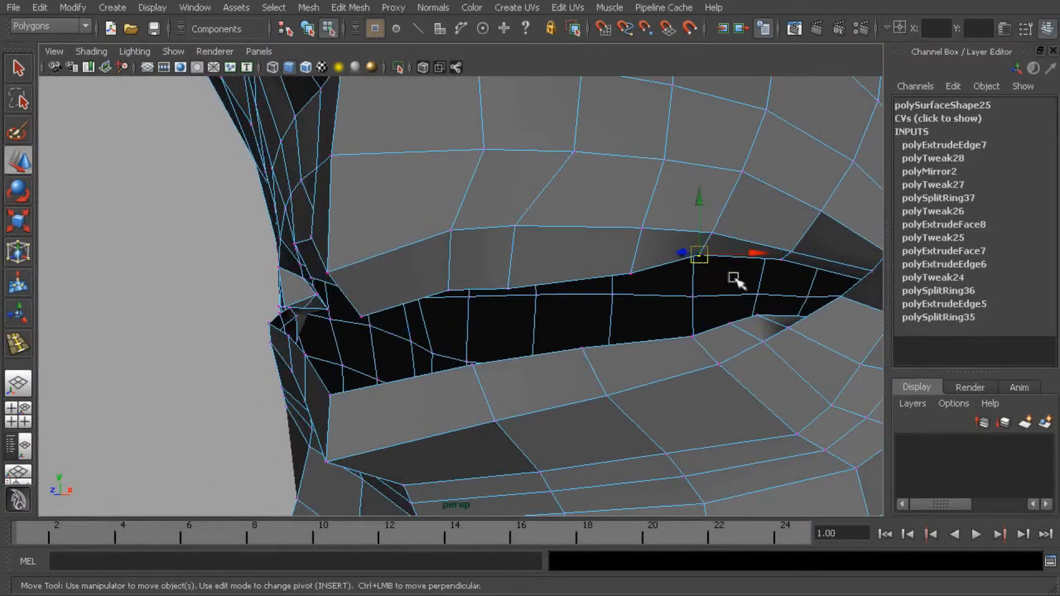
key(space)
drag(693, 381, 643, 402)
drag(654, 396, 620, 408)
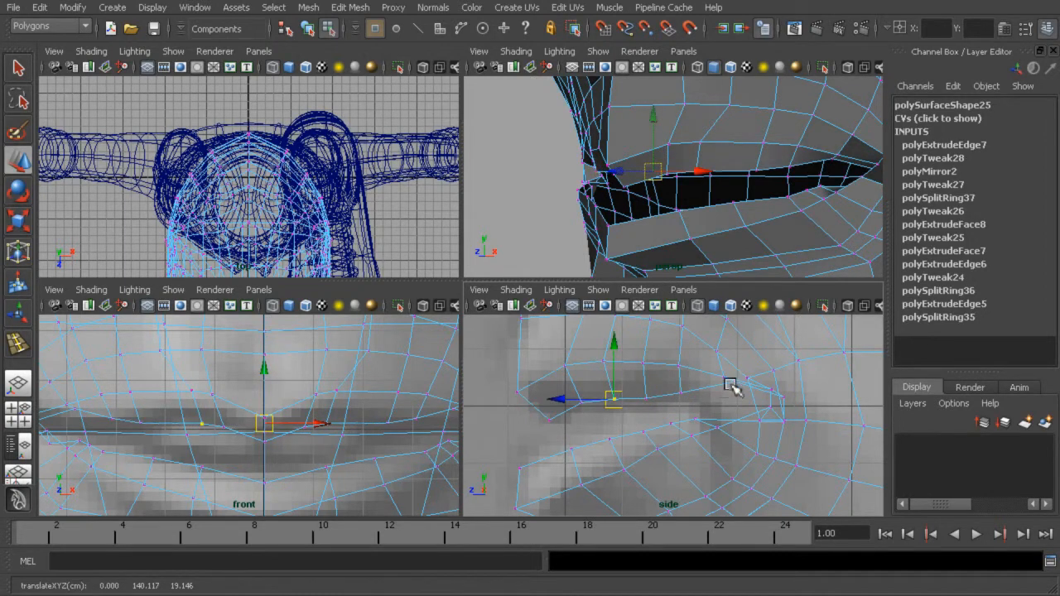
drag(741, 378, 729, 389)
drag(739, 384, 720, 397)
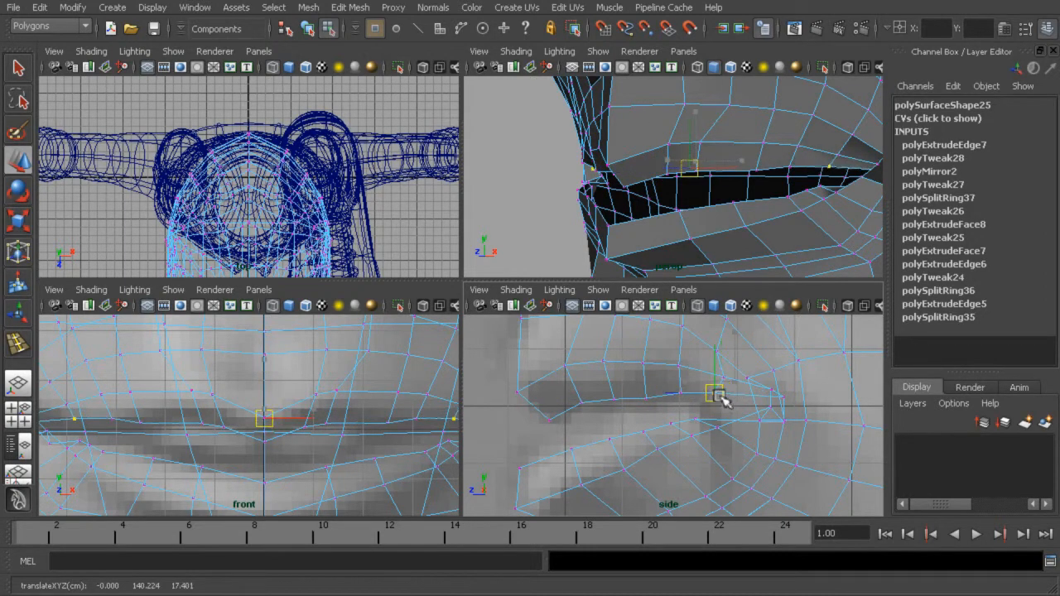
Move the extruded upper lip vertices at the mouth corners down and back using the side view
alt+right_drag(742, 394, 834, 391)
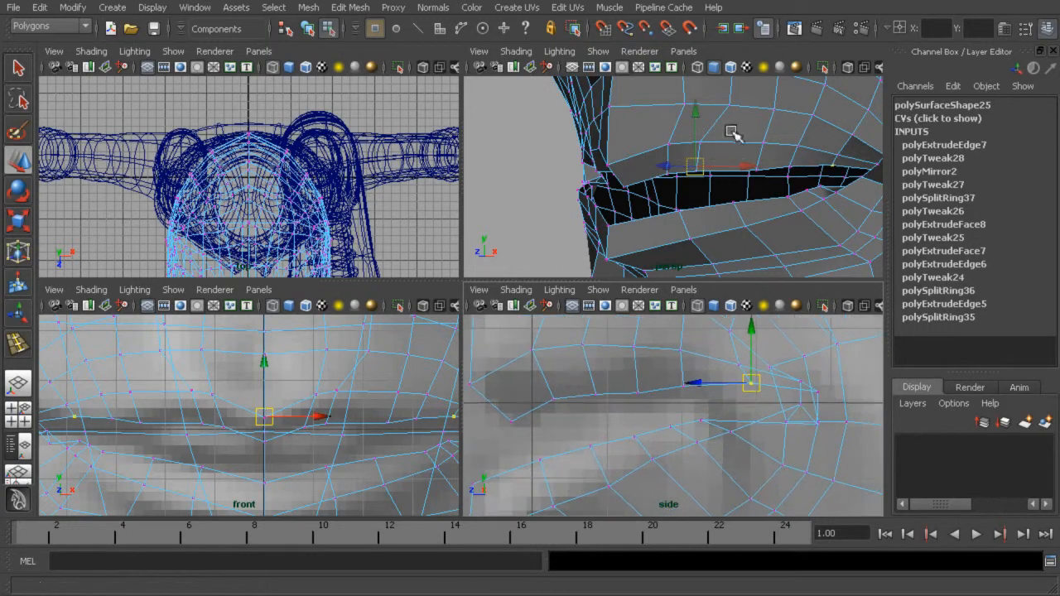
alt+middle_drag(838, 88, 684, 94)
alt+drag(679, 104, 795, 169)
alt+middle_drag(844, 189, 676, 134)
alt+right_drag(676, 134, 686, 146)
alt+drag(686, 147, 738, 168)
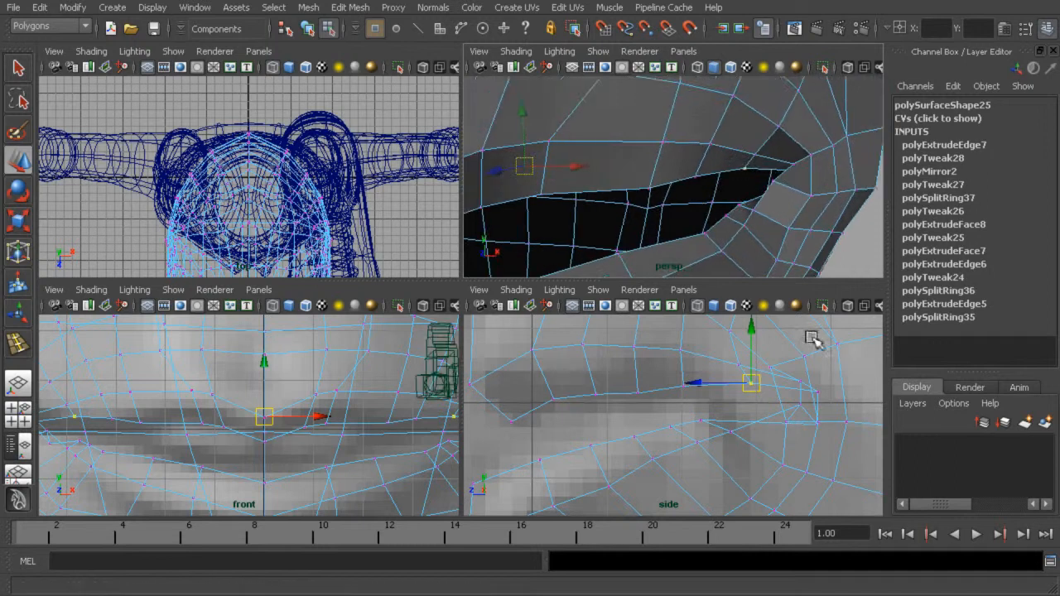
drag(834, 379, 795, 408)
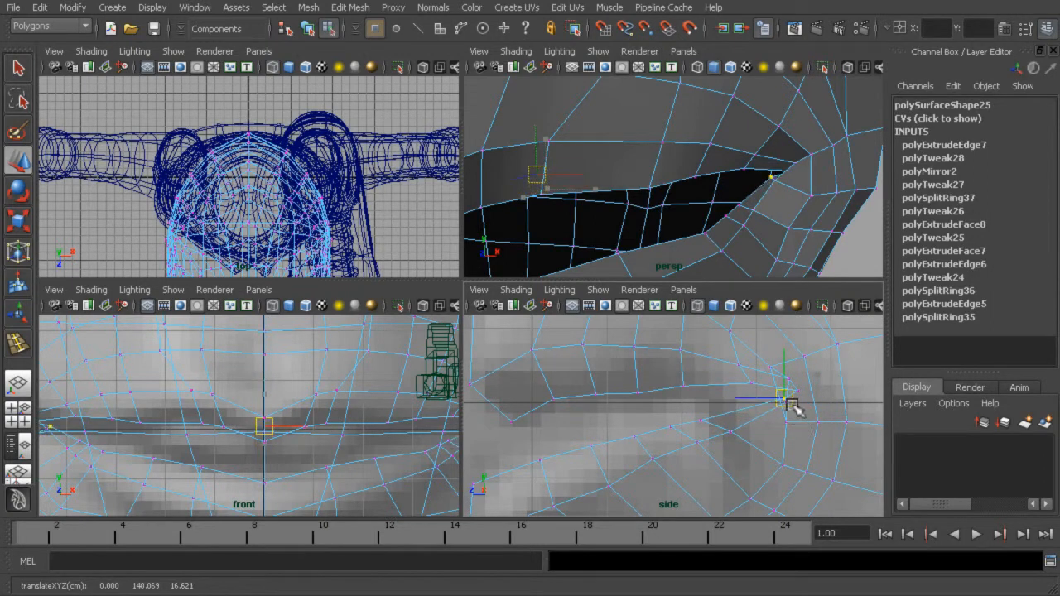
alt+right_drag(799, 199, 743, 203)
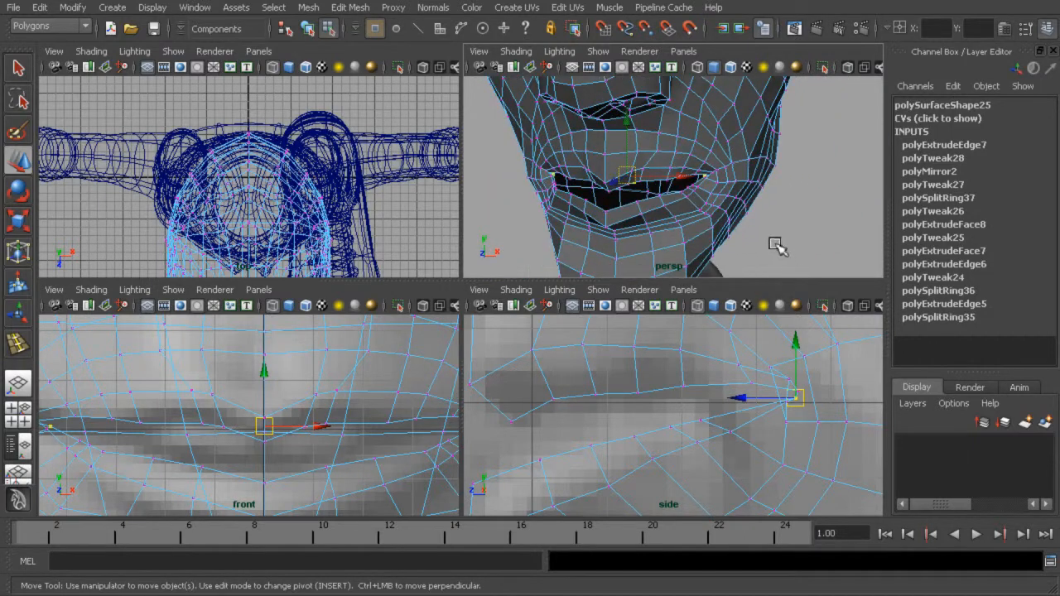
Reposition the lower lip's border vertices near the mouth corners back along the lip and select further lower lip vertices
drag(644, 453, 662, 465)
drag(712, 434, 693, 449)
drag(700, 442, 724, 441)
drag(733, 431, 735, 430)
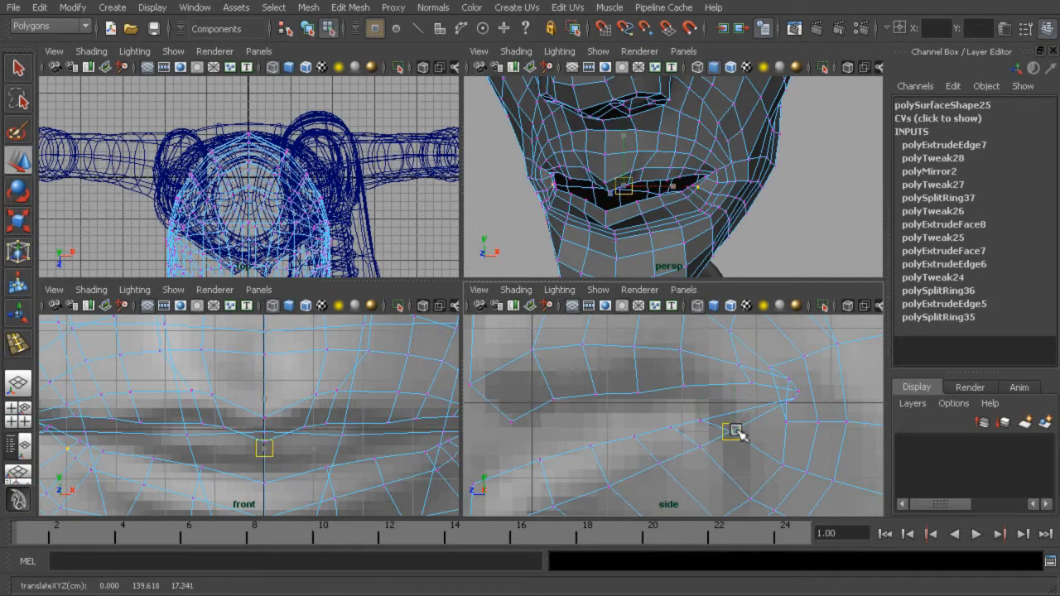
alt+middle_drag(609, 401, 669, 364)
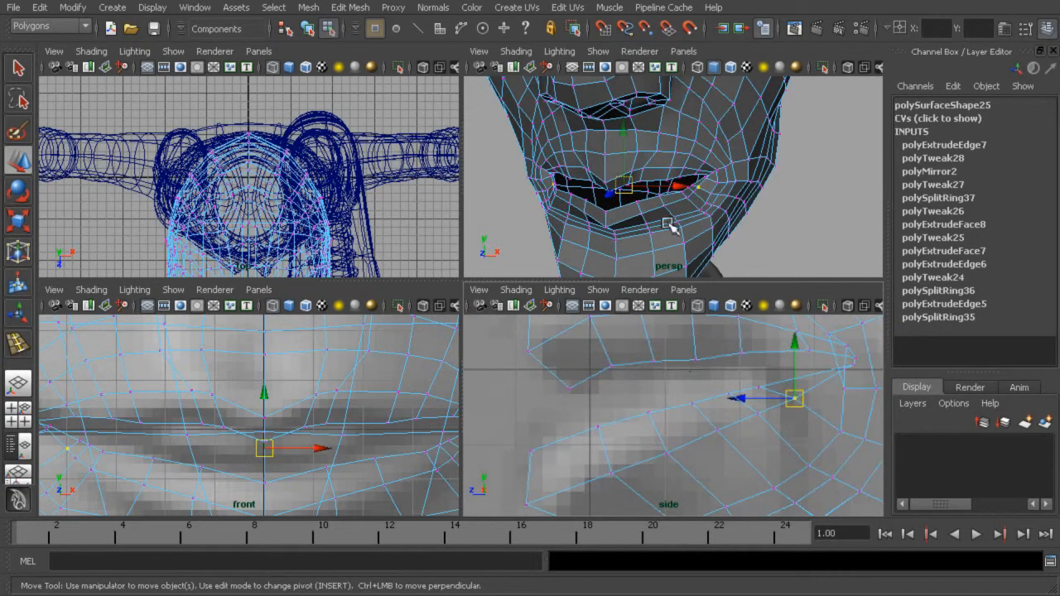
drag(611, 458, 612, 462)
drag(594, 219, 598, 223)
In the perspective view, adjust the side and centre vertices of the lower lip along the Z axis
key(space)
alt+drag(505, 302, 437, 313)
click(654, 316)
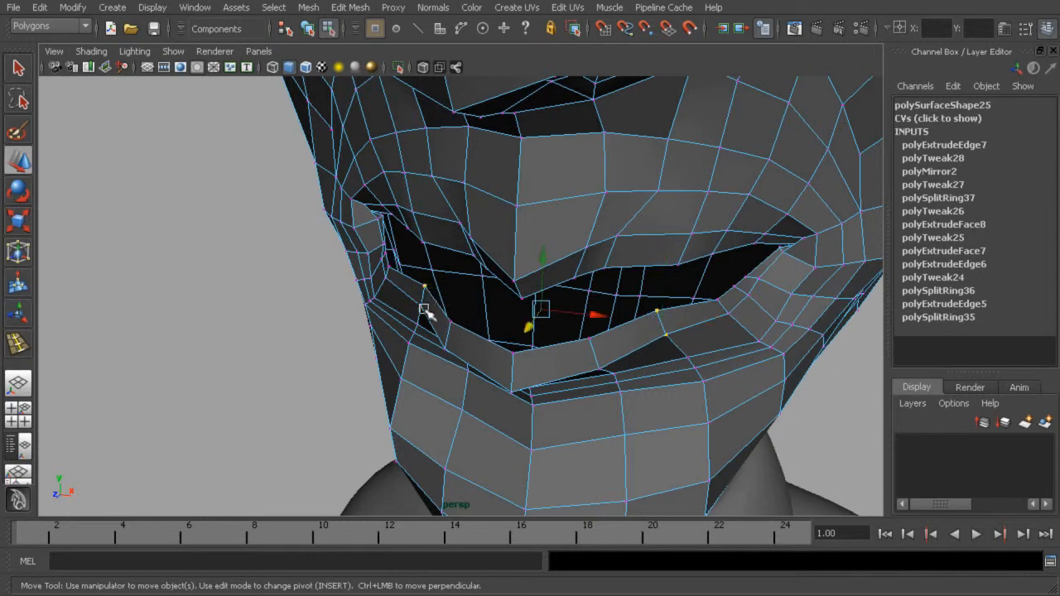
drag(524, 330, 523, 343)
click(514, 357)
shift+click(511, 391)
drag(497, 396, 503, 393)
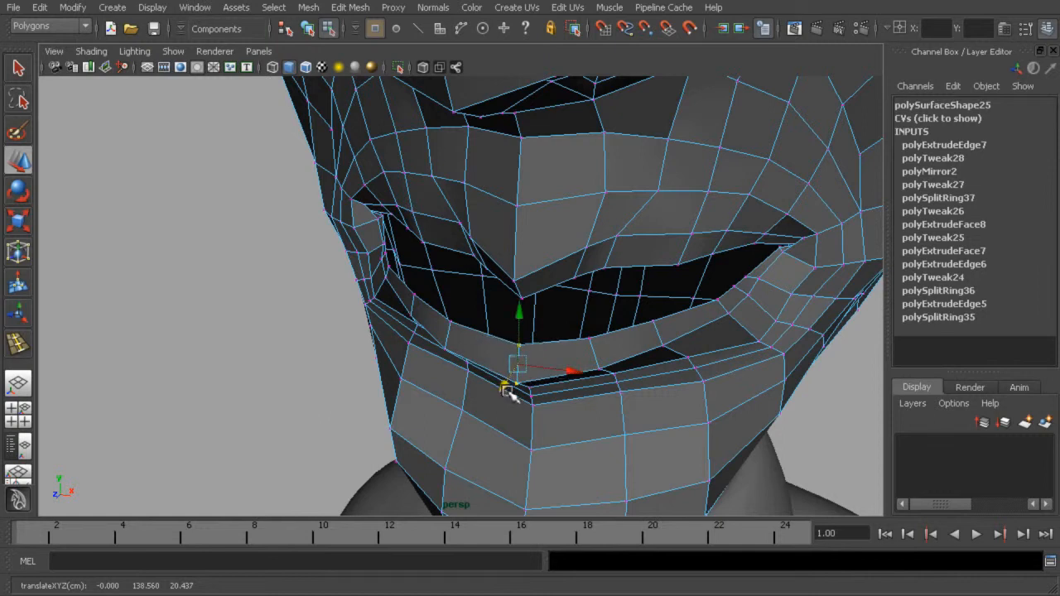
Return to object mode, turn the smooth preview back on and examine the lips with the head deselected
click(308, 30)
scroll(507, 209, down, 2)
alt+drag(513, 212, 544, 217)
key(3)
click(311, 265)
alt+right_drag(605, 274, 534, 245)
click(519, 195)
alt+right_drag(530, 172, 611, 200)
Move the pairs of upper lip vertices either side of the centre along the Z axis in smooth preview
right_drag(584, 124, 534, 124)
click(543, 142)
alt+drag(613, 188, 586, 228)
drag(539, 267, 551, 255)
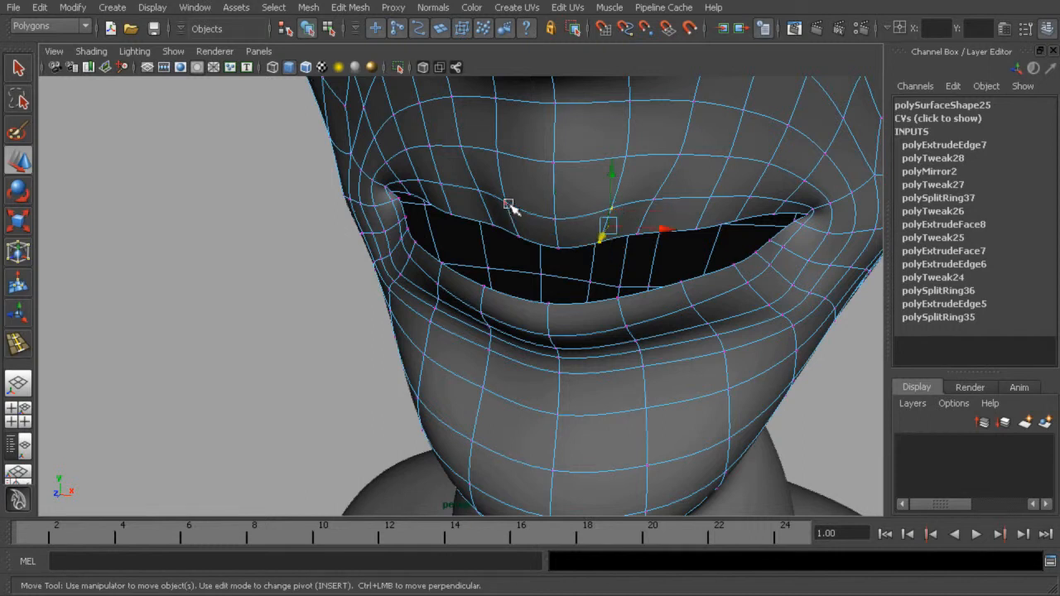
drag(545, 245, 547, 248)
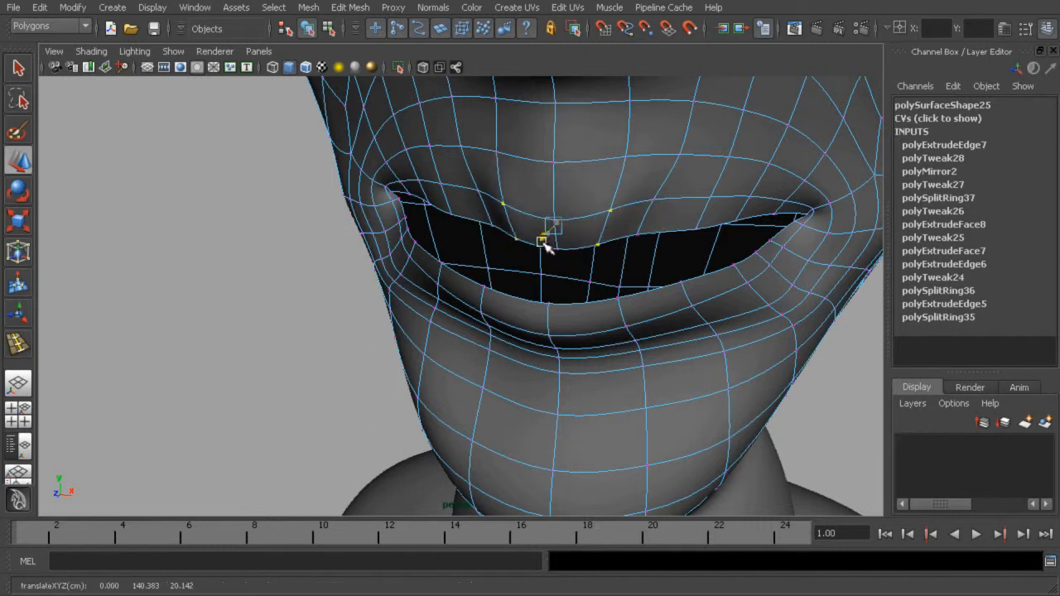
click(650, 224)
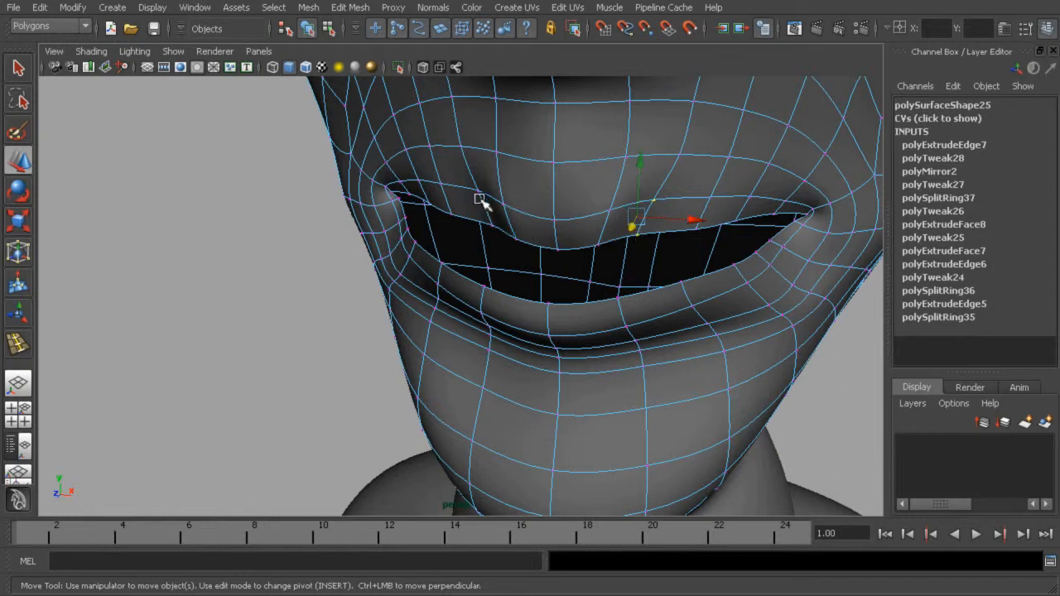
alt+drag(497, 232, 551, 263)
alt+drag(642, 251, 584, 237)
Insert an edge loop around the lips just outside the lip border and return to object mode with the head deselected
click(328, 29)
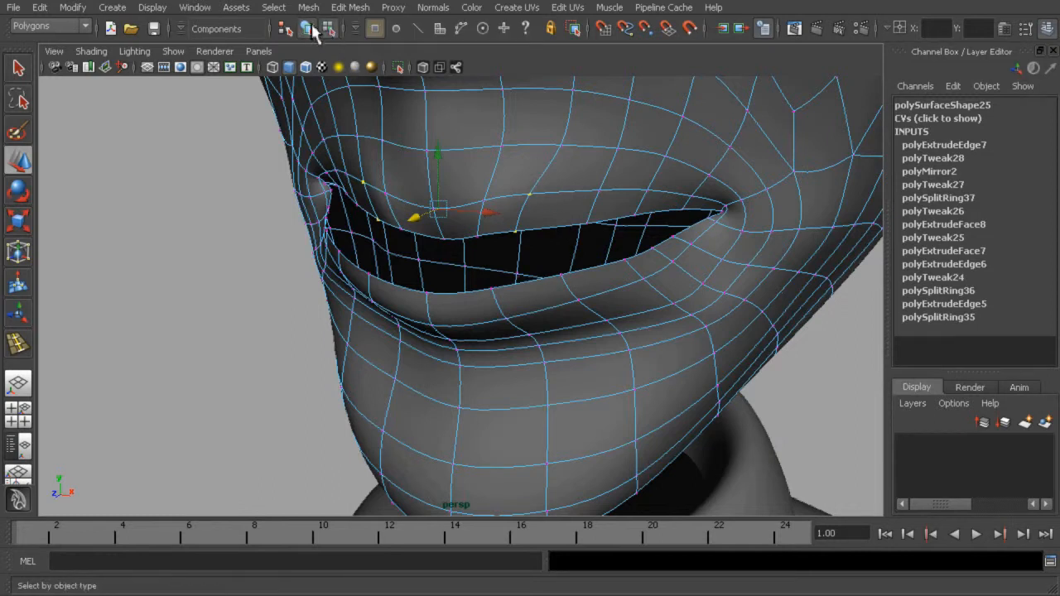
click(310, 29)
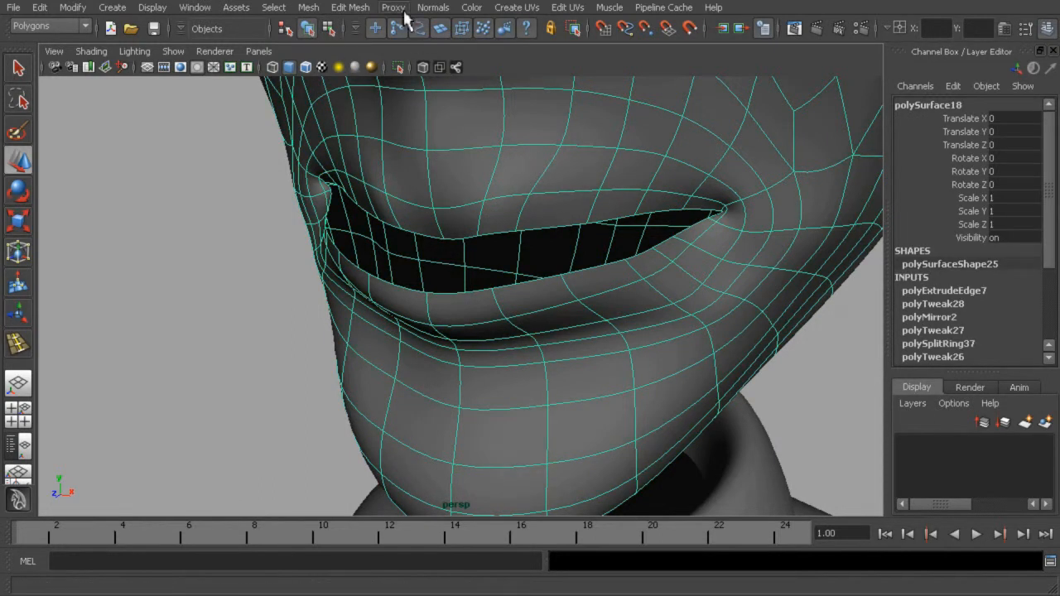
click(350, 8)
click(400, 163)
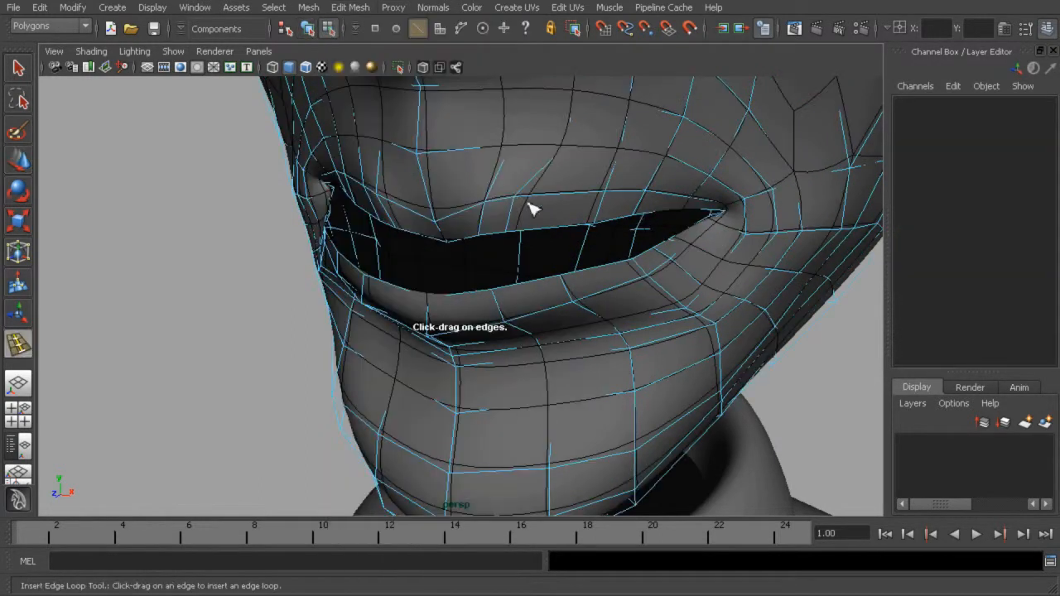
drag(440, 219, 469, 213)
key(q)
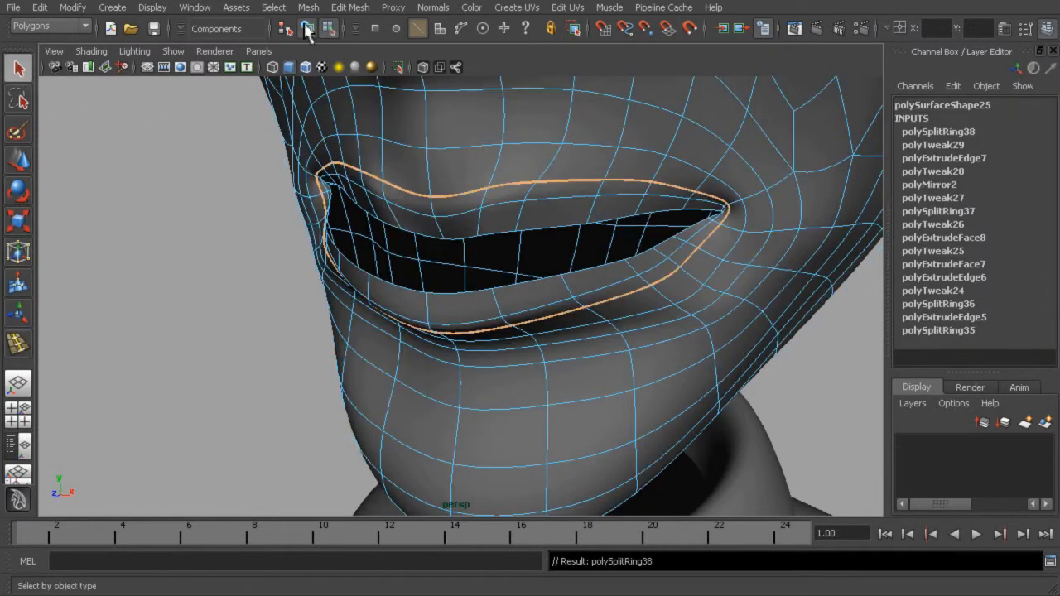
click(307, 28)
click(179, 239)
Select the border edges of the mouth opening and extrude them inward to roll the lip edges
alt+drag(372, 251, 372, 241)
alt+right_drag(372, 241, 443, 192)
click(490, 160)
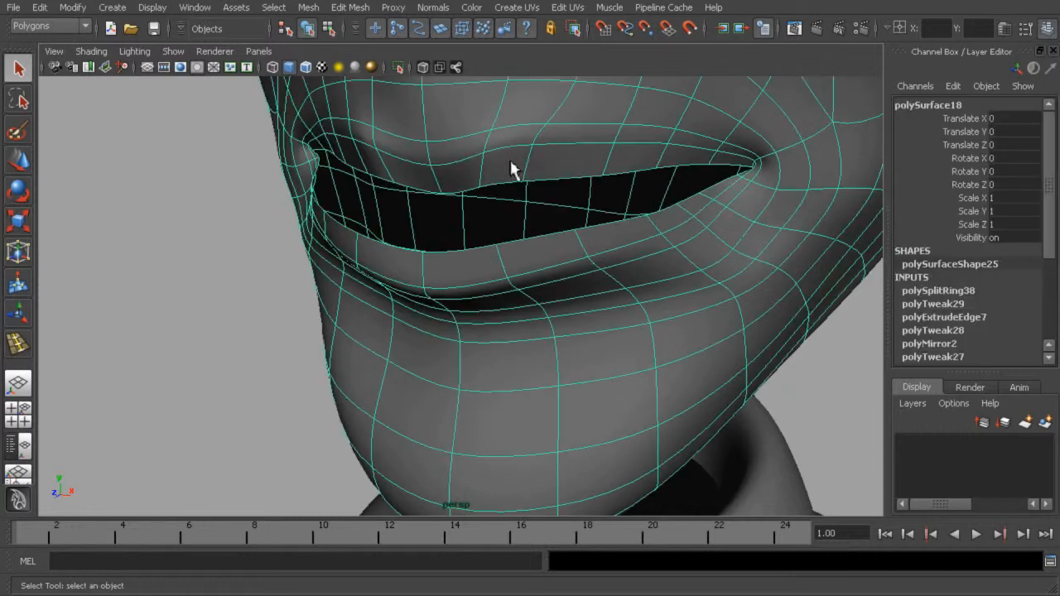
right_drag(582, 173, 566, 176)
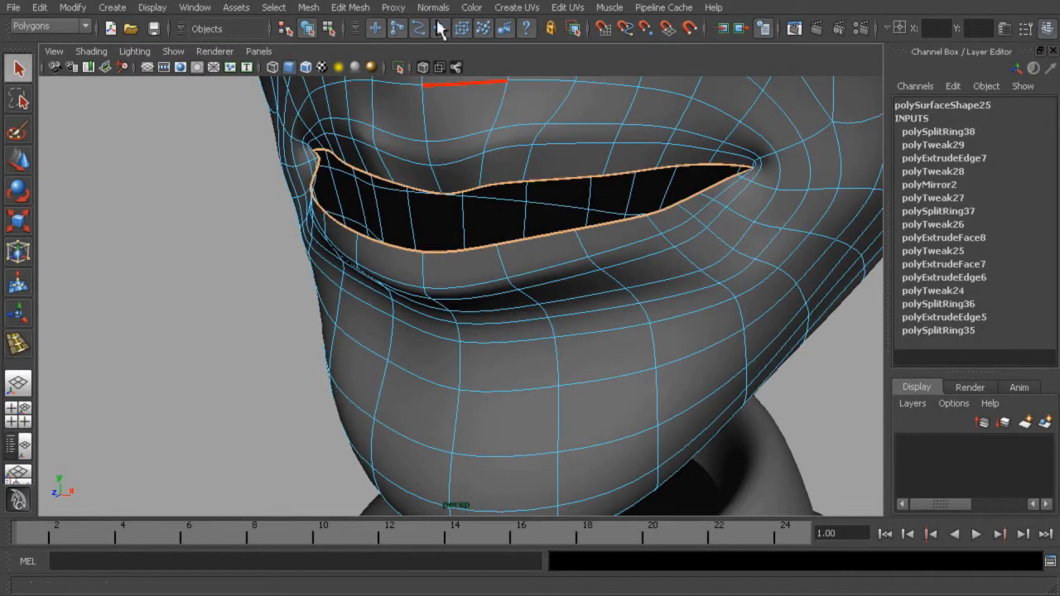
click(394, 7)
click(372, 48)
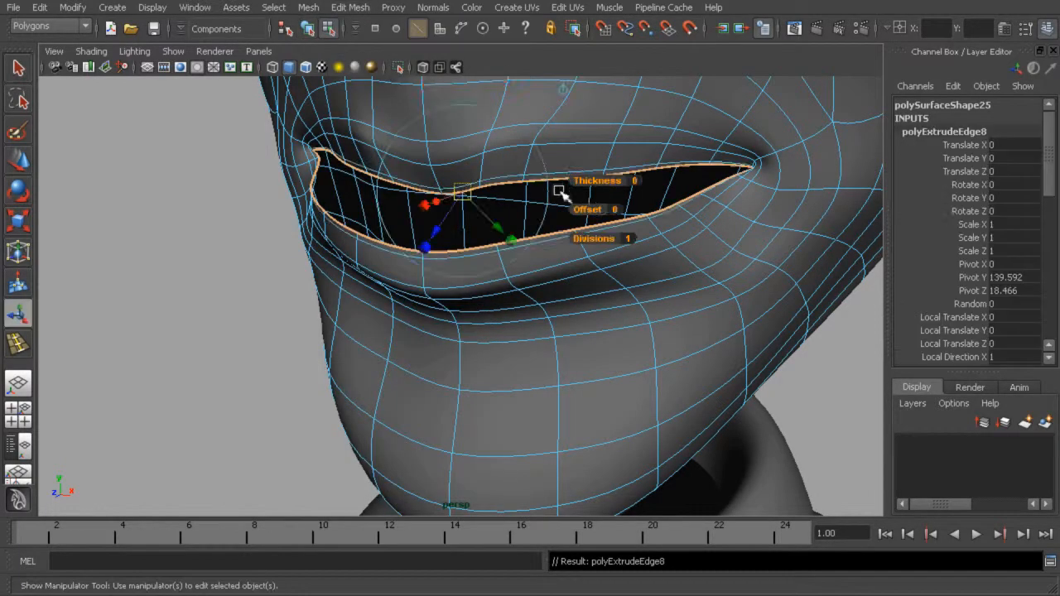
alt+middle_drag(554, 157, 526, 220)
click(530, 162)
drag(429, 272, 460, 254)
drag(457, 180, 465, 197)
alt+drag(489, 224, 516, 225)
Extrude the mouth border again, pushing it about 1.7 units back into the mouth and scaling it vertically on the world axes
key(g)
click(540, 137)
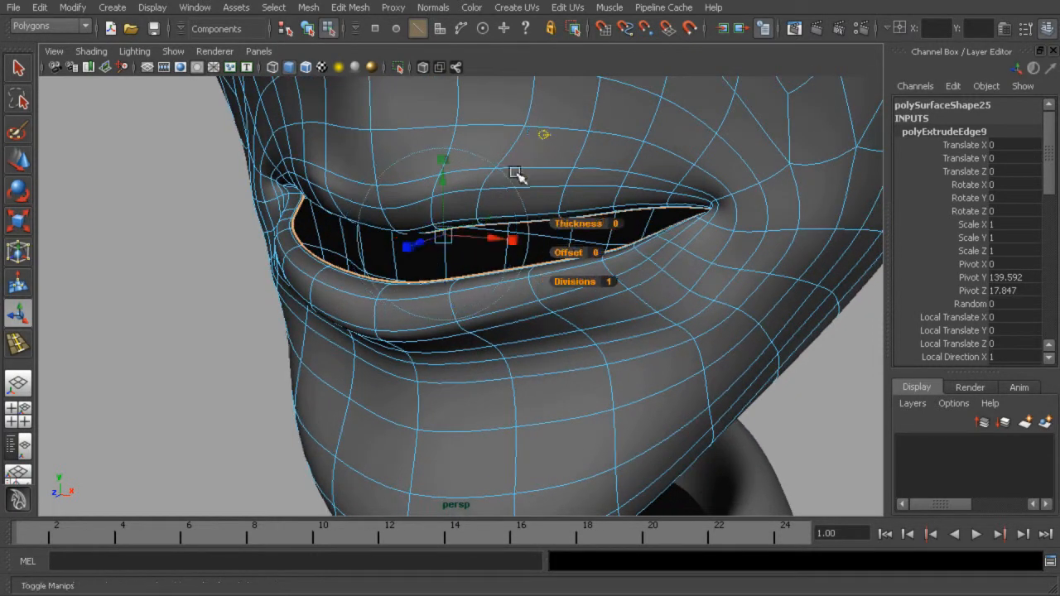
drag(436, 240, 482, 104)
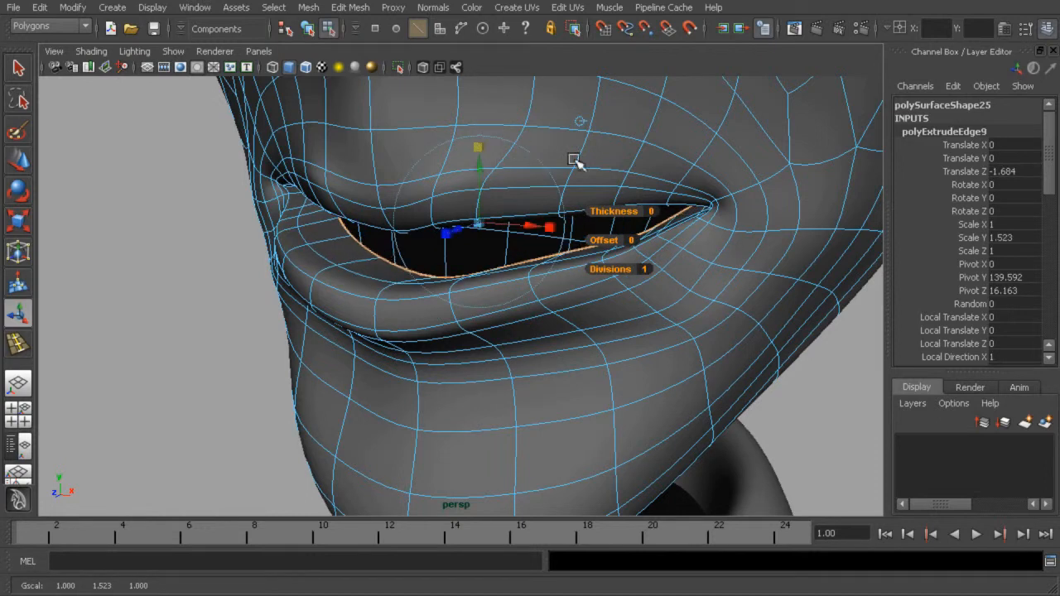
key(z)
click(585, 130)
click(573, 120)
alt+drag(622, 166, 625, 159)
alt+middle_drag(625, 159, 636, 176)
drag(532, 146, 561, 160)
drag(611, 229, 613, 229)
Select the row of vertices along the lower lip's inner edge, move it up and return to object mode
alt+drag(535, 232, 449, 251)
right_drag(450, 251, 386, 245)
alt+right_drag(386, 245, 392, 212)
click(377, 191)
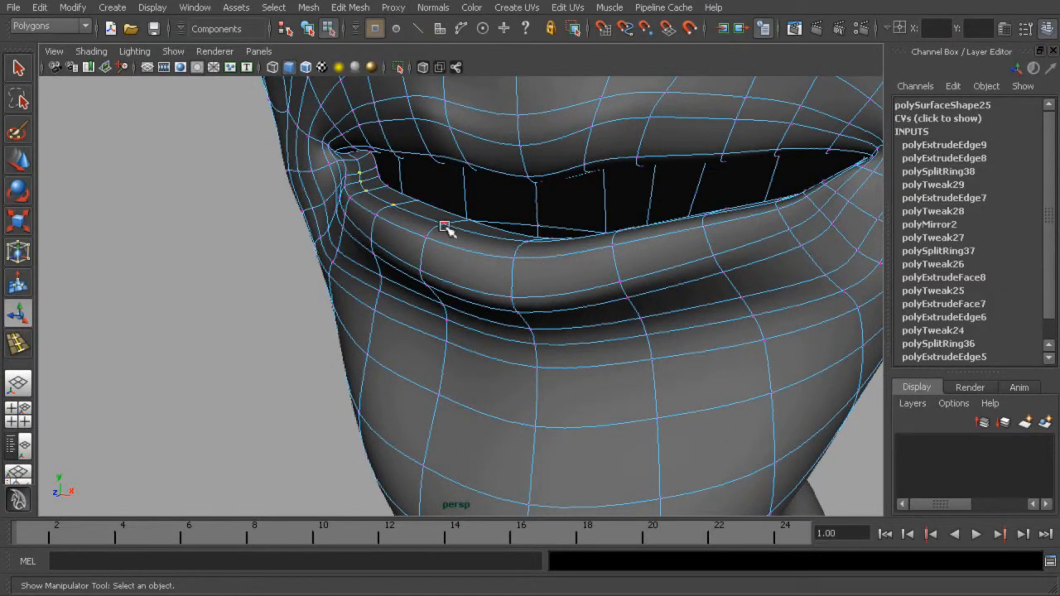
alt+drag(530, 249, 688, 386)
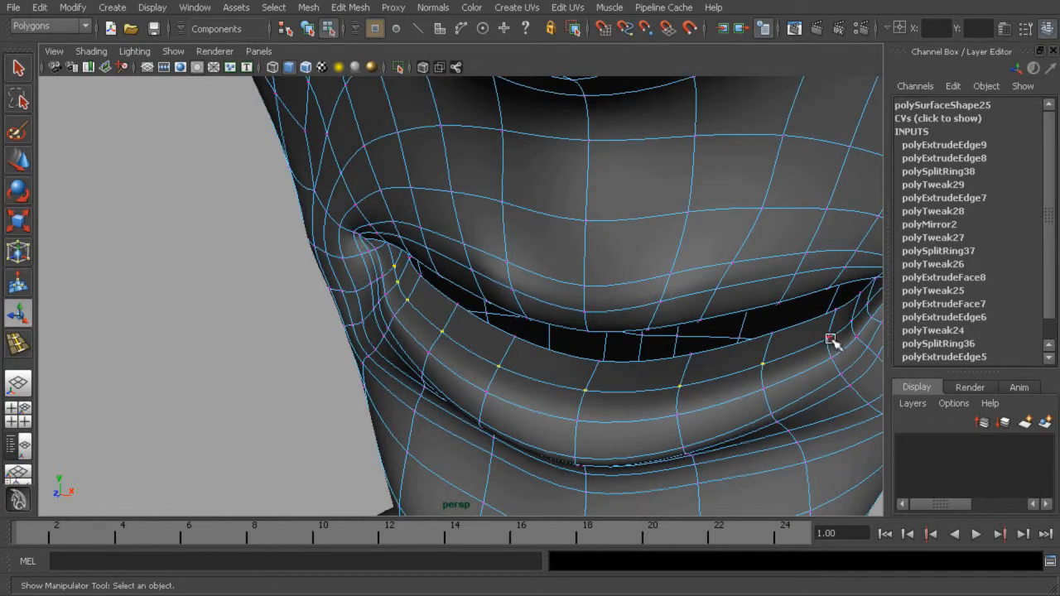
alt+drag(817, 321, 722, 333)
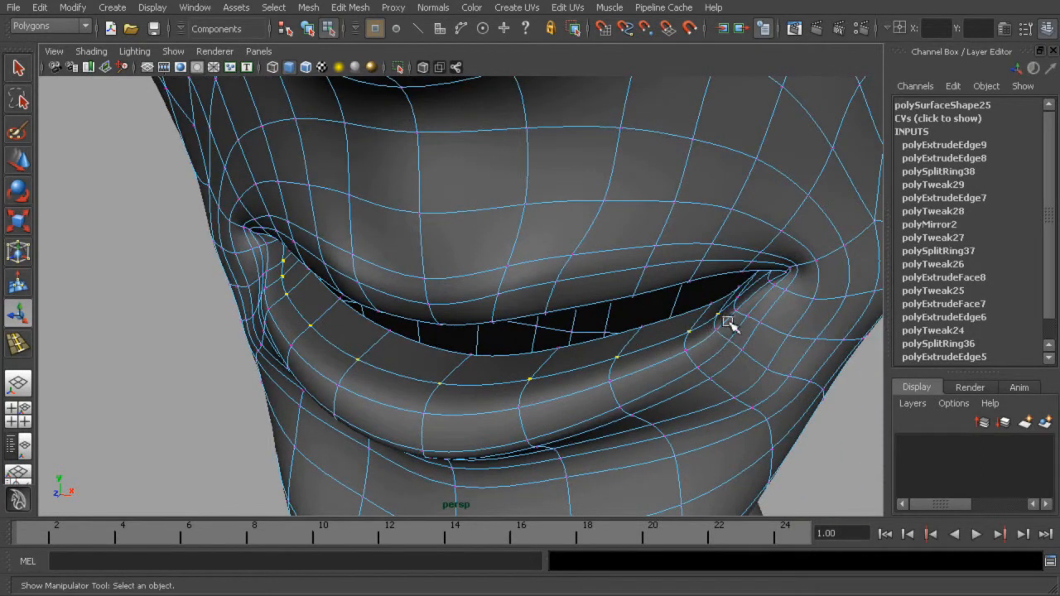
key(w)
drag(467, 287, 472, 238)
click(307, 29)
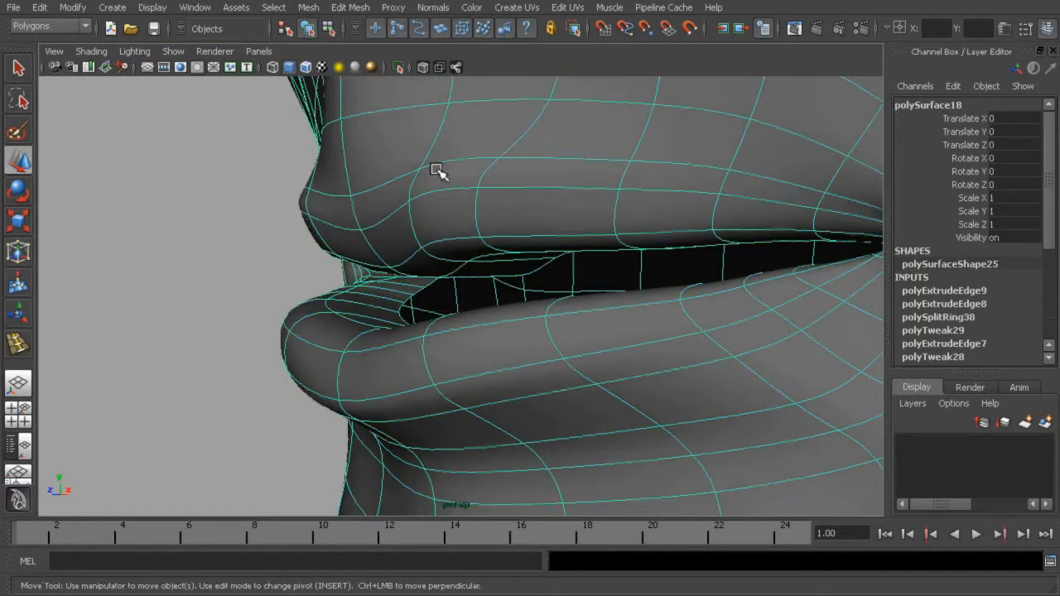
Turn off the smooth preview and select the centre vertex on the upper lip's border in vertex mode
key(1)
scroll(460, 192, up, 3)
right_click(467, 199)
click(394, 195)
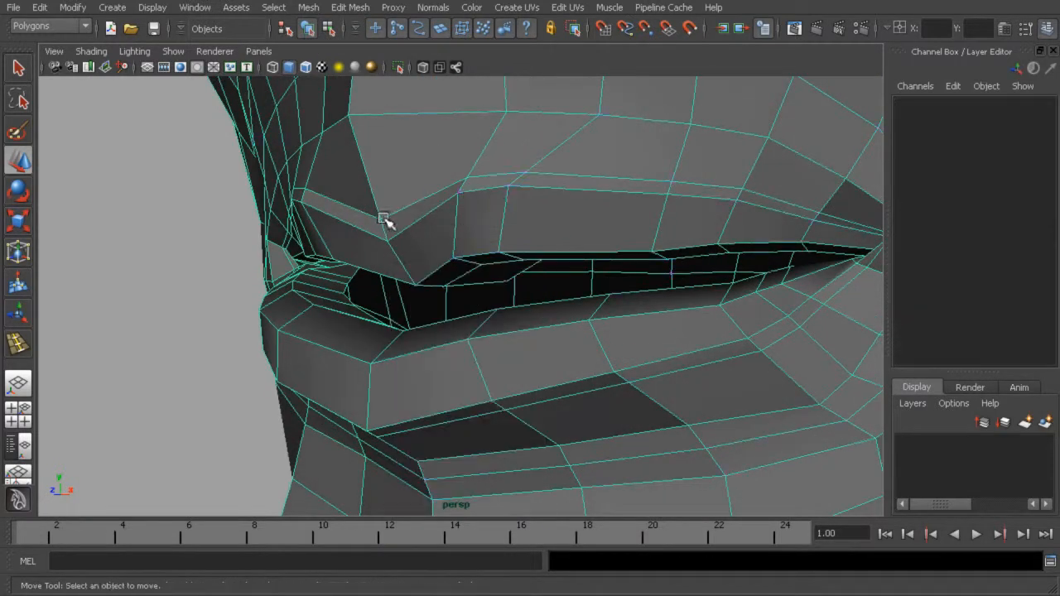
click(381, 219)
alt+drag(381, 219, 450, 236)
alt+right_drag(450, 237, 501, 293)
mouse_move(501, 293)
alt+mouse_down()
mouse_move(473, 284)
mouse_move(490, 293)
alt+mouse_up()
Move the upper lip's lower centre vertices forward along the Z axis, checking the profile against the side reference
key(space)
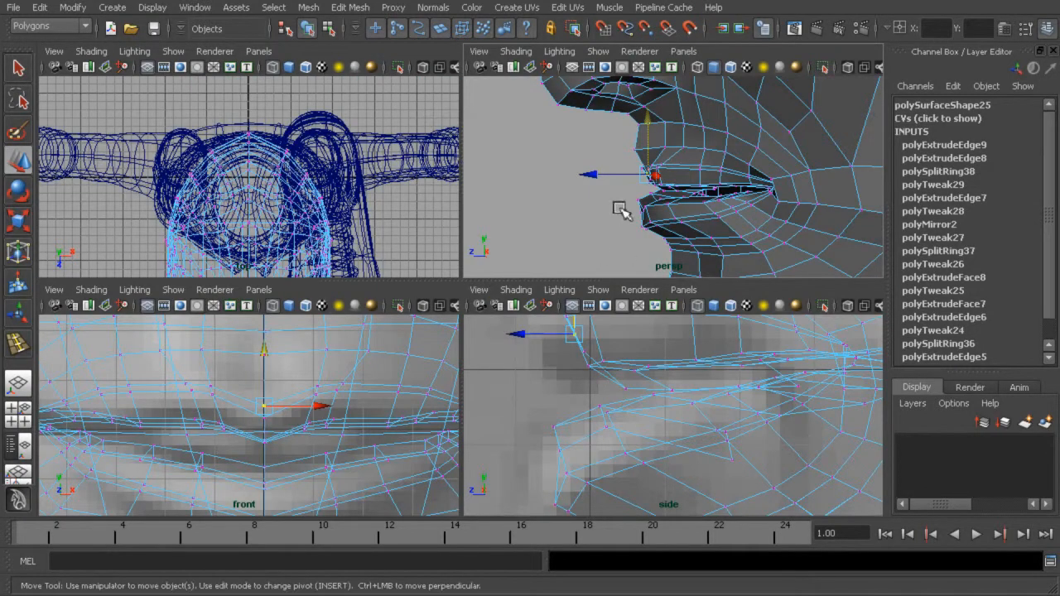
key(space)
key(space)
alt+middle_drag(608, 403, 611, 412)
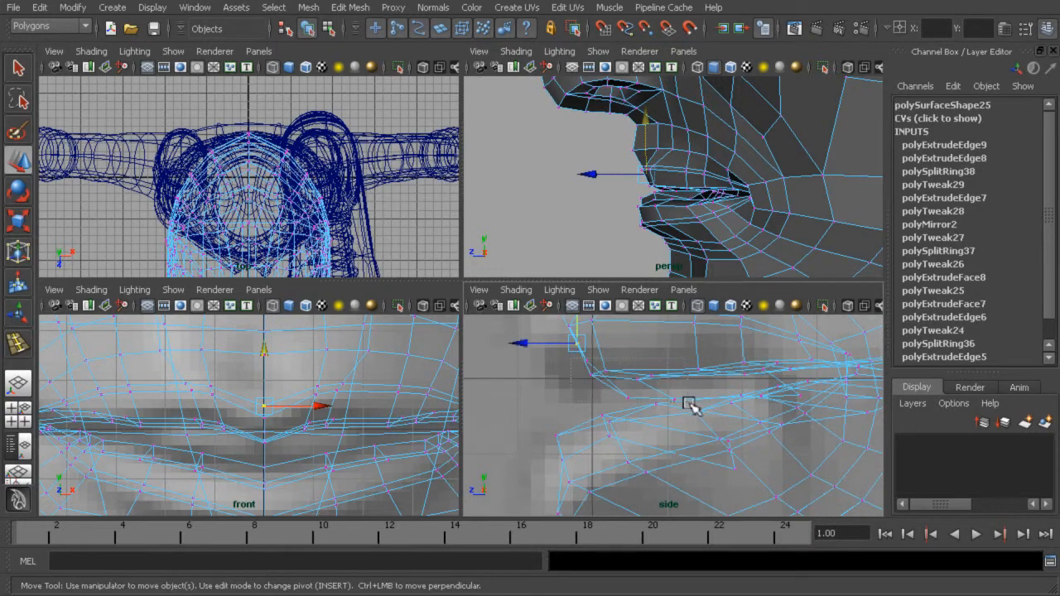
key(space)
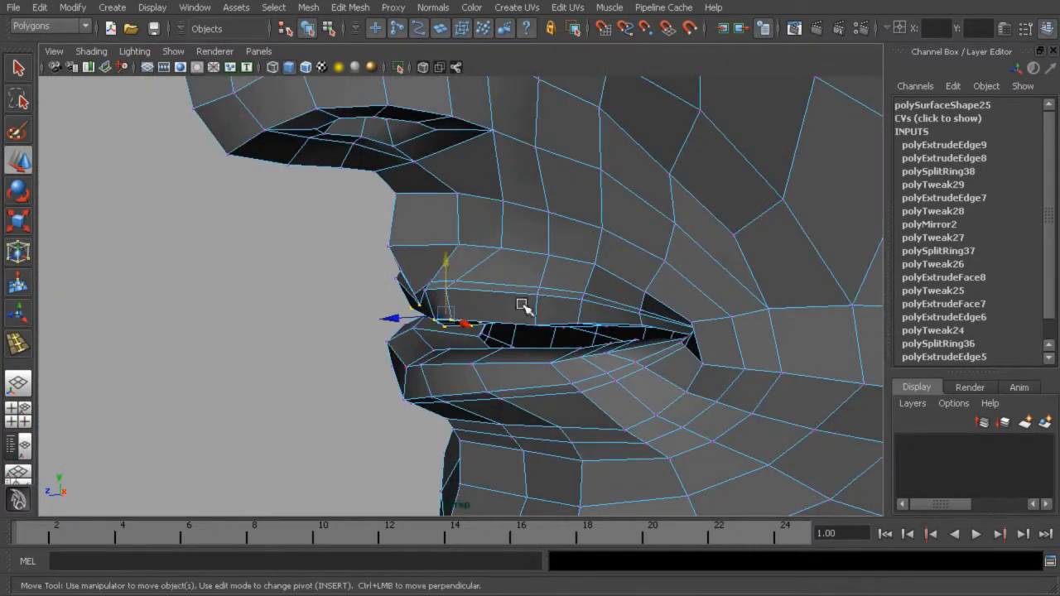
drag(399, 323, 433, 308)
drag(369, 296, 454, 290)
mouse_move(457, 330)
mouse_down()
mouse_move(394, 344)
mouse_move(357, 338)
mouse_move(406, 310)
mouse_move(375, 313)
mouse_move(443, 333)
mouse_up()
key(space)
drag(620, 366, 543, 386)
Adjust the centre vertices above the upper lip along the Z axis and undo the last change
key(space)
alt+drag(654, 215, 635, 186)
alt+drag(645, 188, 722, 183)
key(space)
alt+drag(674, 237, 609, 271)
alt+drag(507, 265, 383, 220)
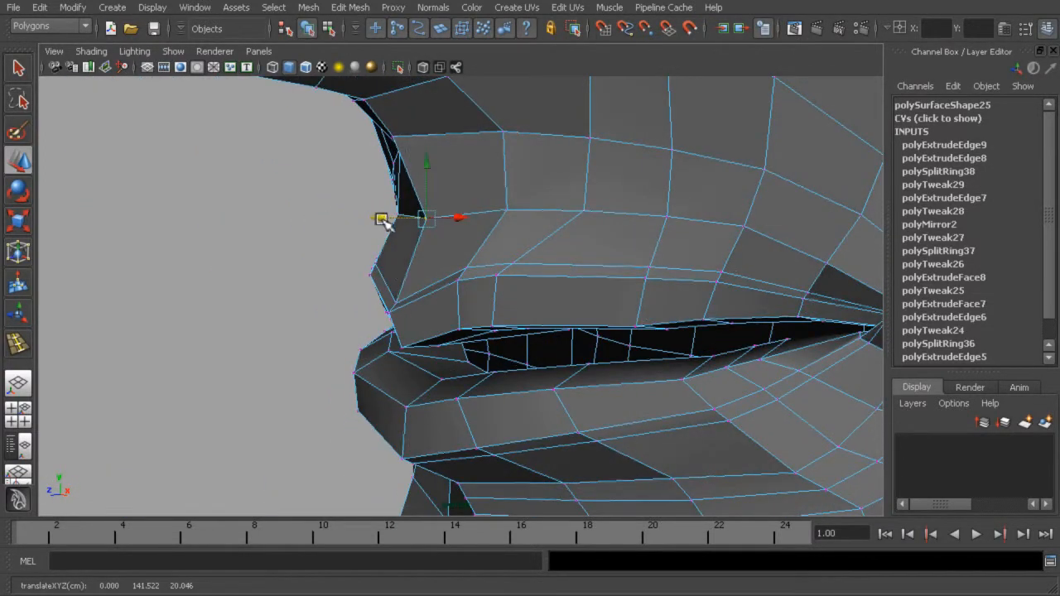
click(406, 150)
alt+drag(410, 148, 546, 157)
key(ctrl+z)
alt+drag(401, 260, 373, 298)
Select the upper lip vertices towards both mouth corners and scale them outward along the X axis
key(space)
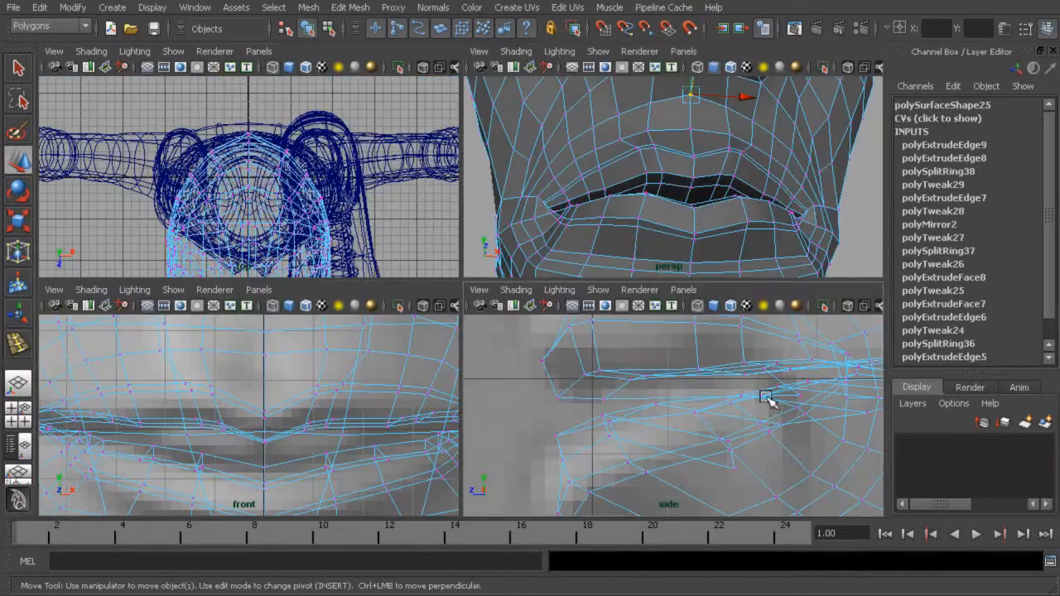
alt+drag(752, 184, 635, 175)
click(644, 175)
alt+drag(712, 184, 847, 220)
click(762, 194)
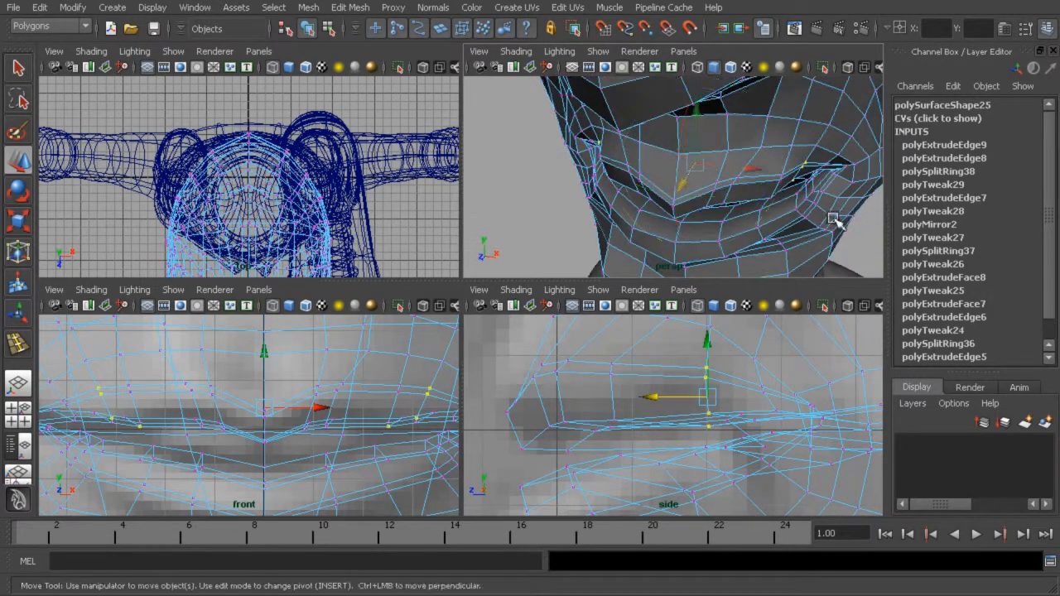
key(e)
key(r)
drag(773, 170, 746, 179)
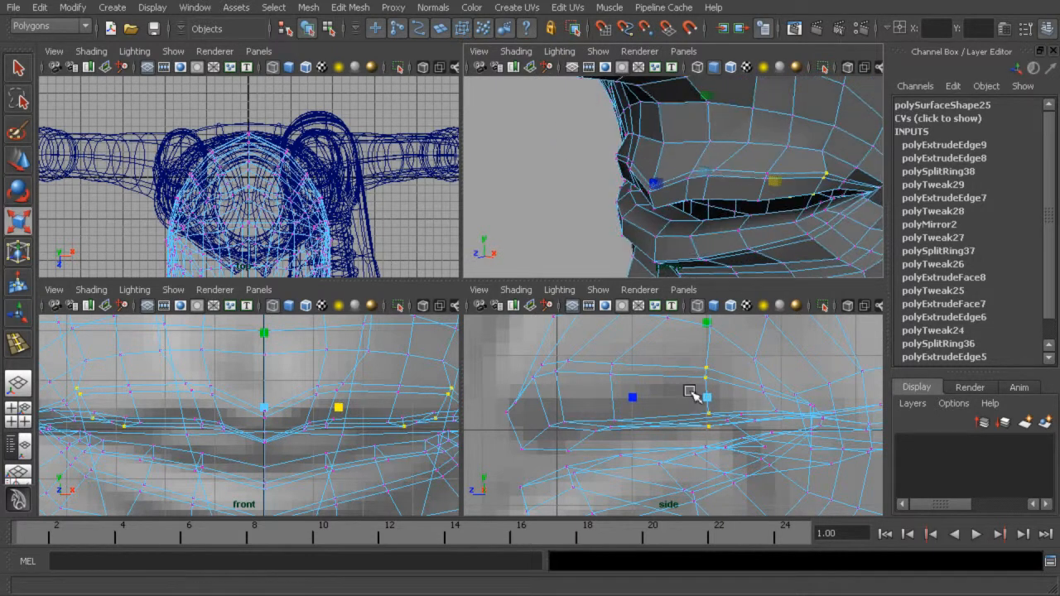
Undo a forward move of the upper lip vertices beside the centre and reposition the vertex columns on both sides
click(554, 386)
shift+click(564, 427)
alt+drag(725, 175, 759, 221)
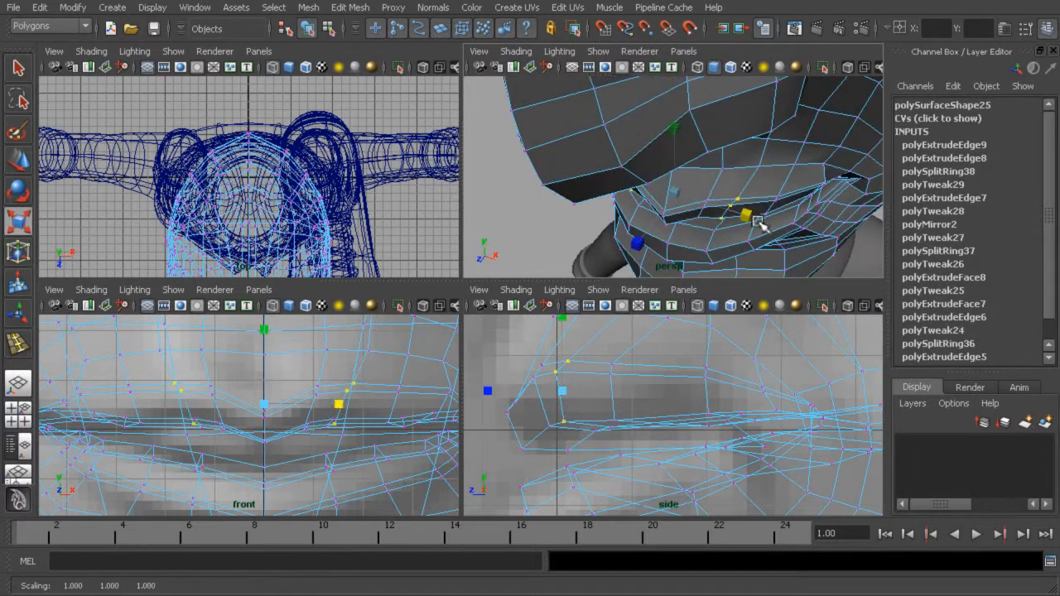
key(w)
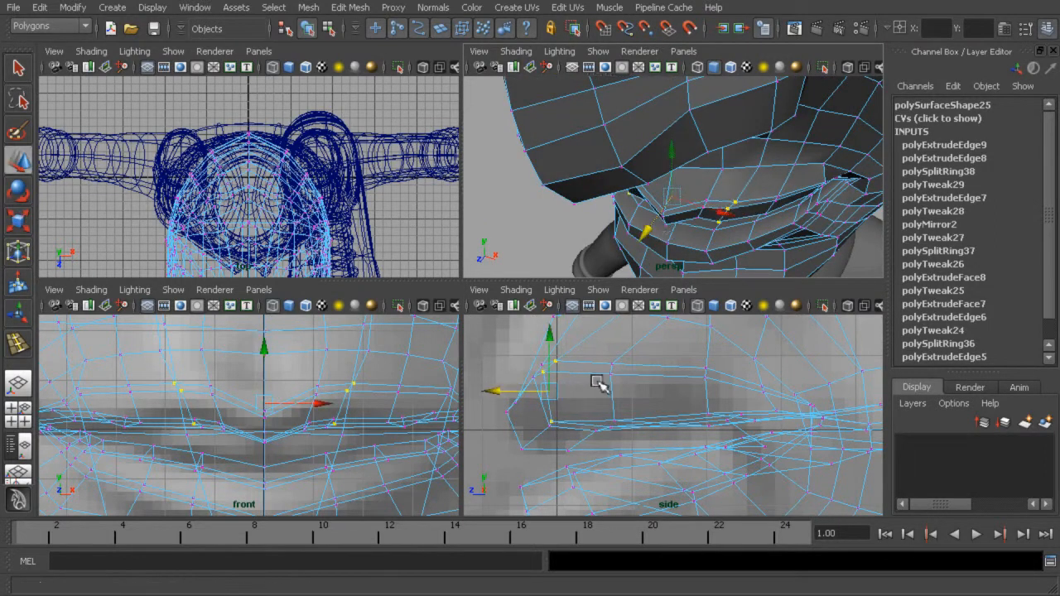
key(ctrl+z)
drag(577, 358, 531, 386)
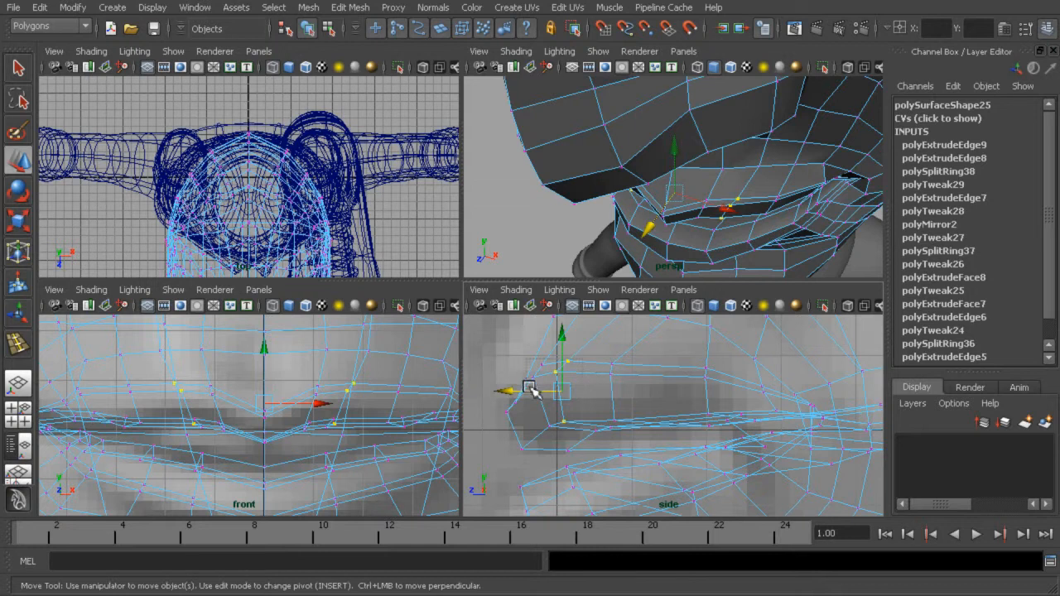
alt+drag(695, 222, 659, 240)
key(e)
key(w)
drag(727, 217, 702, 197)
Select the upper lip vertices at the mouth corners and scale them to about 1.1 along the X axis
key(r)
alt+middle_drag(732, 416, 652, 412)
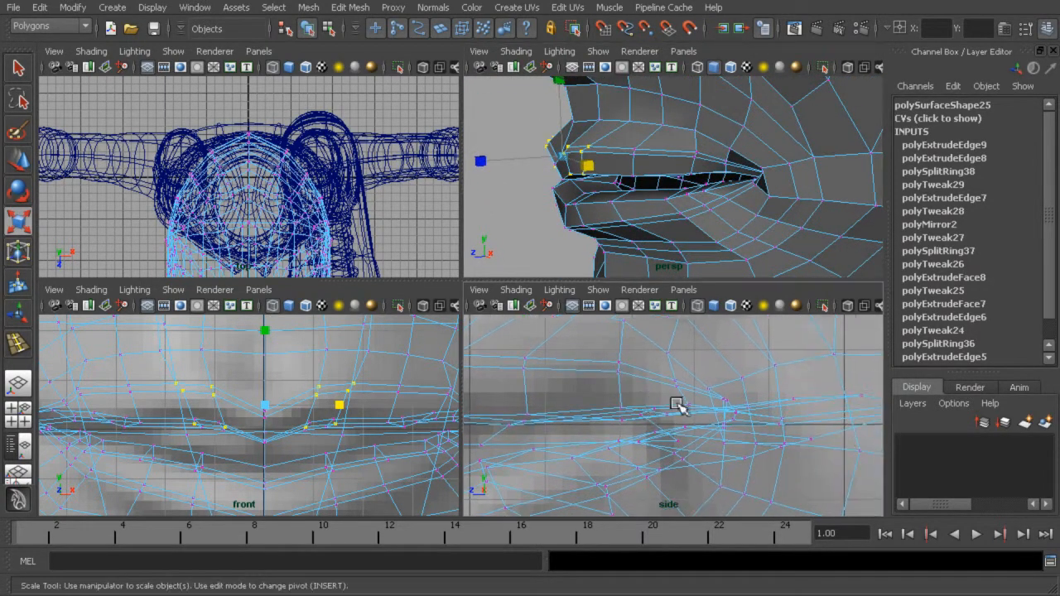
drag(696, 414, 697, 415)
alt+drag(757, 125, 696, 146)
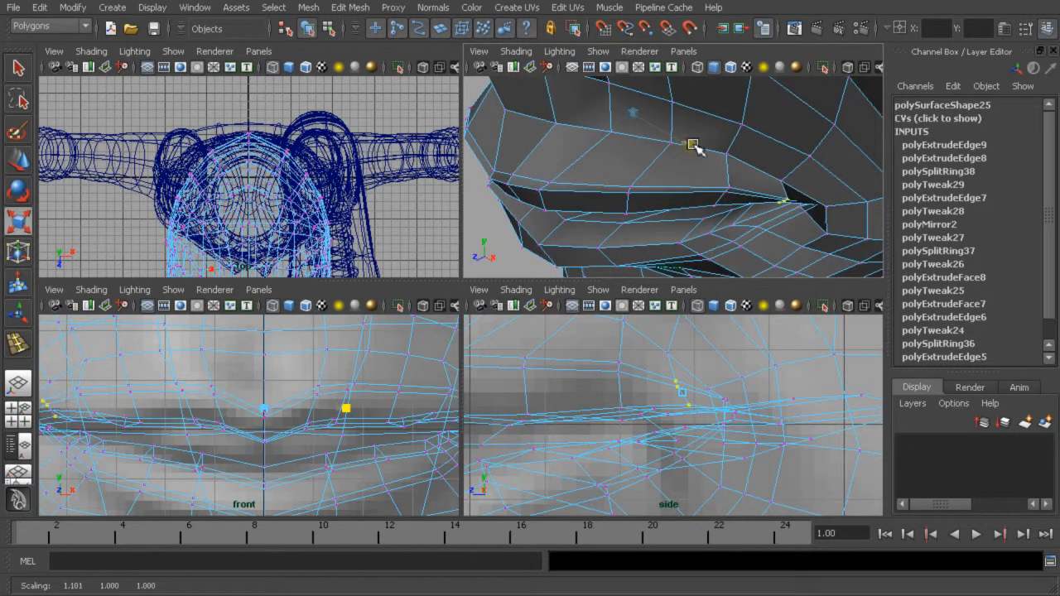
alt+drag(782, 186, 820, 154)
alt+drag(815, 212, 614, 191)
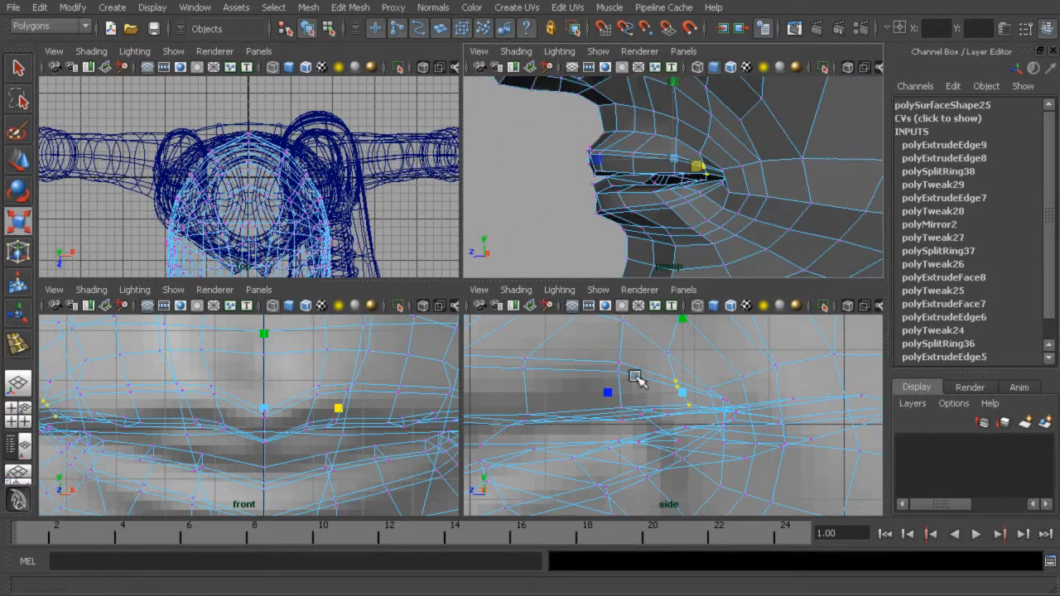
Select the row of vertices above the upper lip in the side view with the Move tool, and return to object mode
alt+middle_drag(608, 393, 734, 482)
alt+right_drag(734, 483, 651, 402)
drag(623, 407, 597, 402)
key(w)
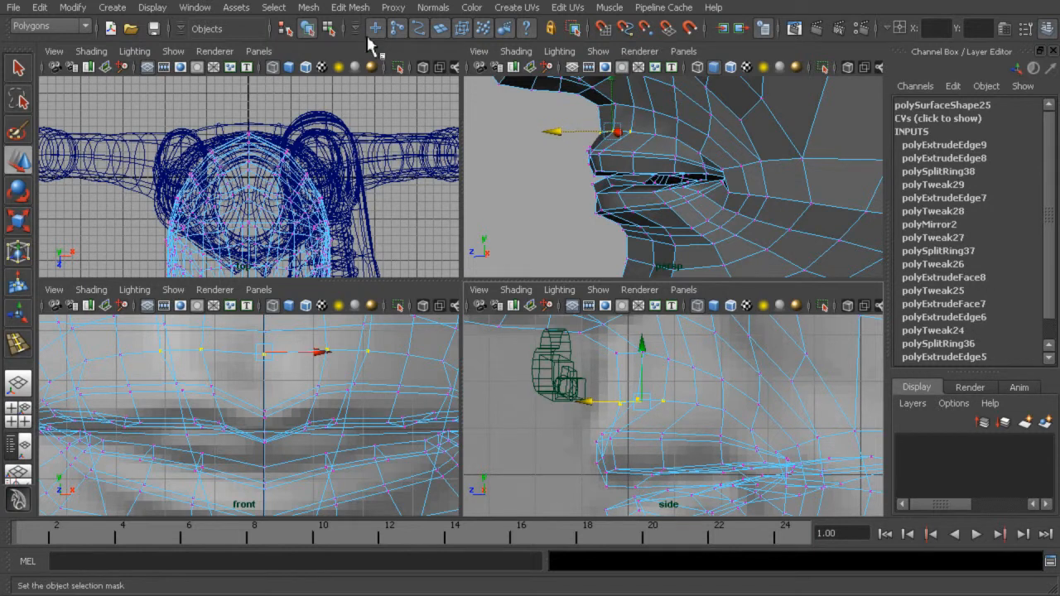
click(307, 28)
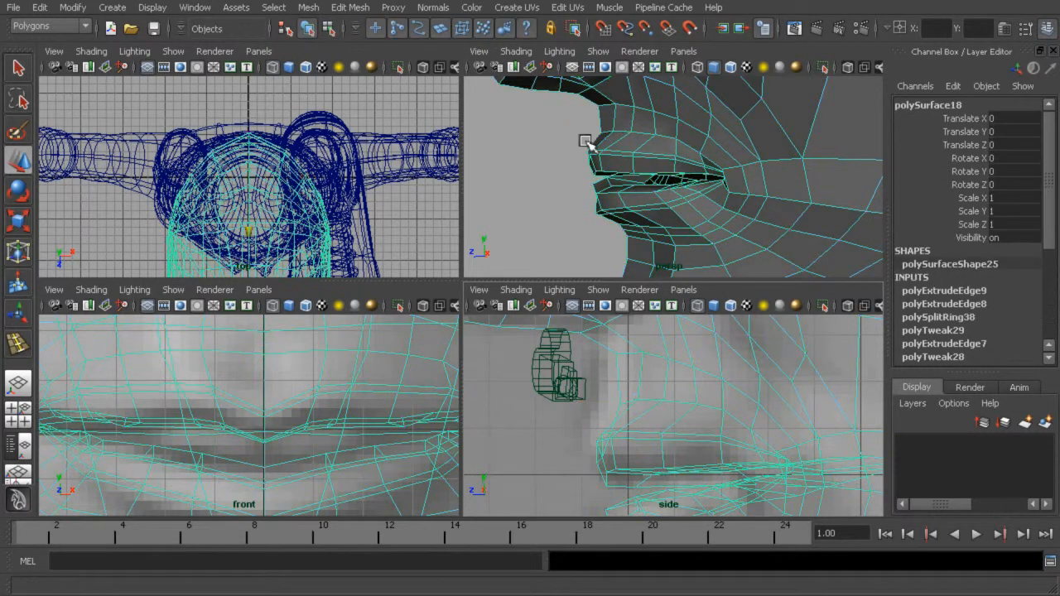
In the full perspective view, adjust the vertices on the upper lip's lower edge along the Z axis
alt+drag(769, 171, 740, 146)
alt+middle_drag(695, 437, 681, 394)
key(space)
alt+drag(595, 300, 506, 313)
alt+drag(356, 274, 523, 266)
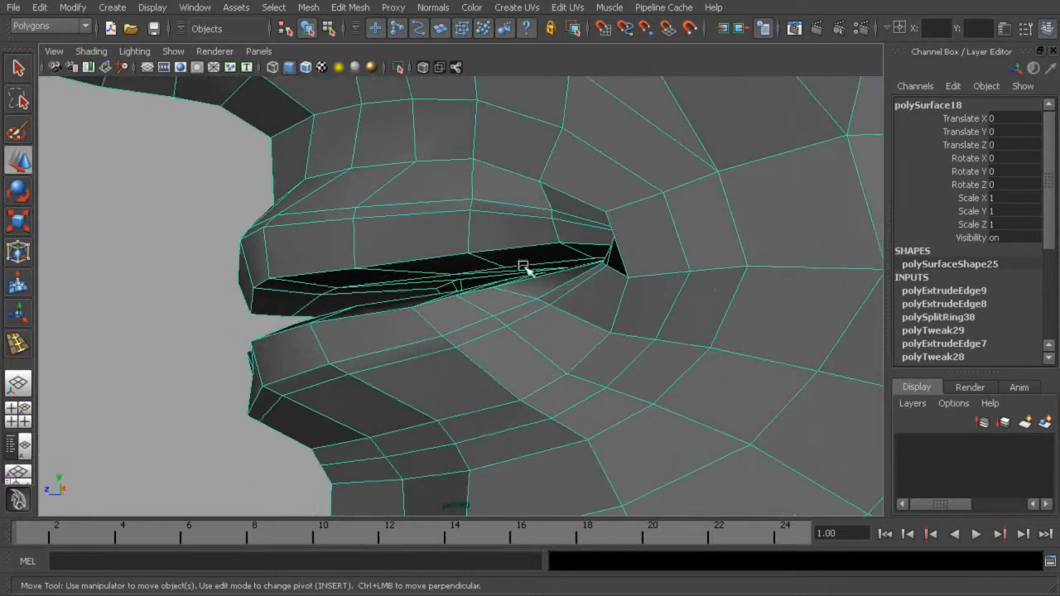
click(386, 260)
click(362, 275)
alt+drag(364, 274, 406, 297)
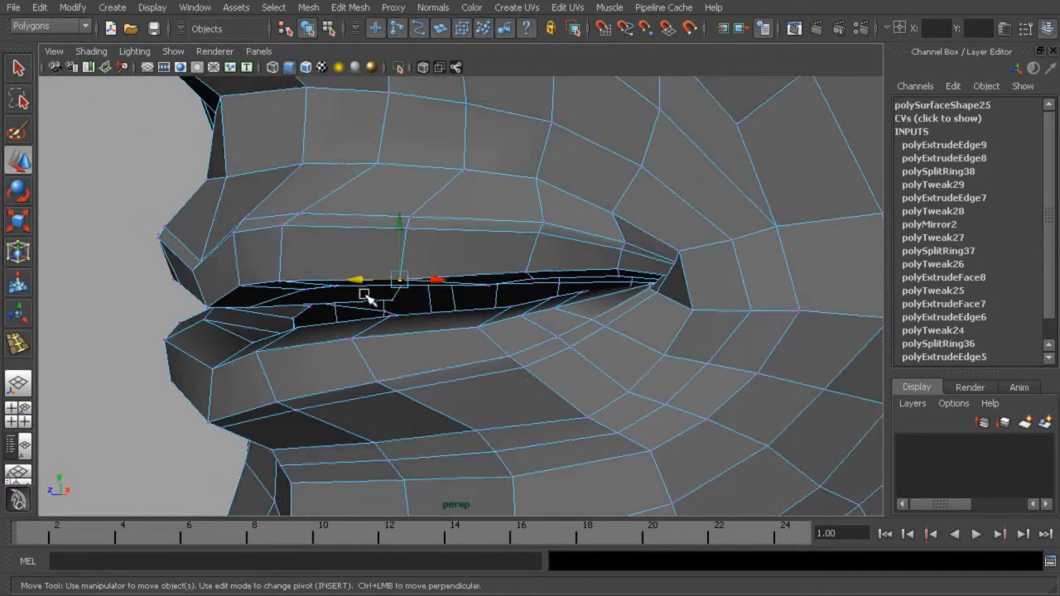
alt+drag(287, 282, 571, 265)
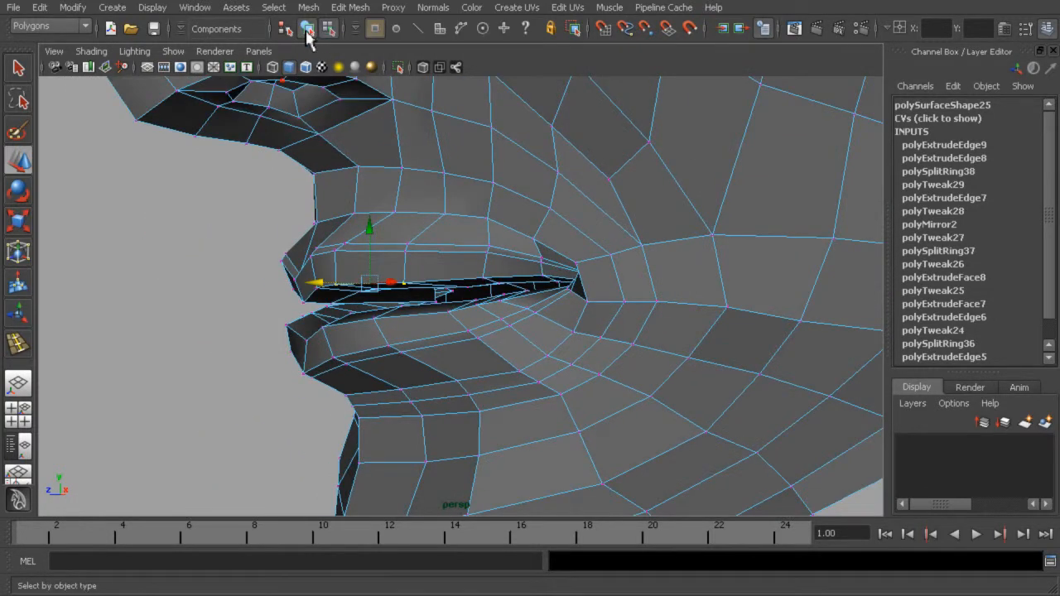
Switch the head to vertex editing and reposition the vertices at the centre of the lower lip with the Move tool
click(307, 30)
alt+drag(392, 390, 404, 371)
click(397, 335)
alt+drag(329, 359, 370, 360)
alt+middle_drag(337, 366, 503, 362)
right_drag(390, 339, 351, 335)
click(370, 330)
alt+drag(370, 329, 409, 362)
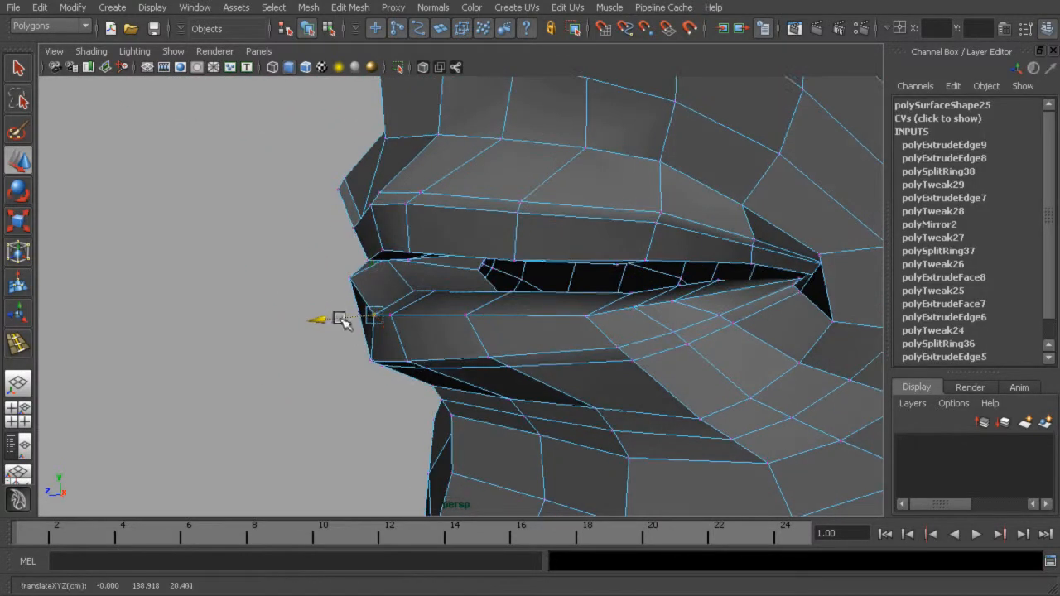
alt+drag(417, 295, 429, 283)
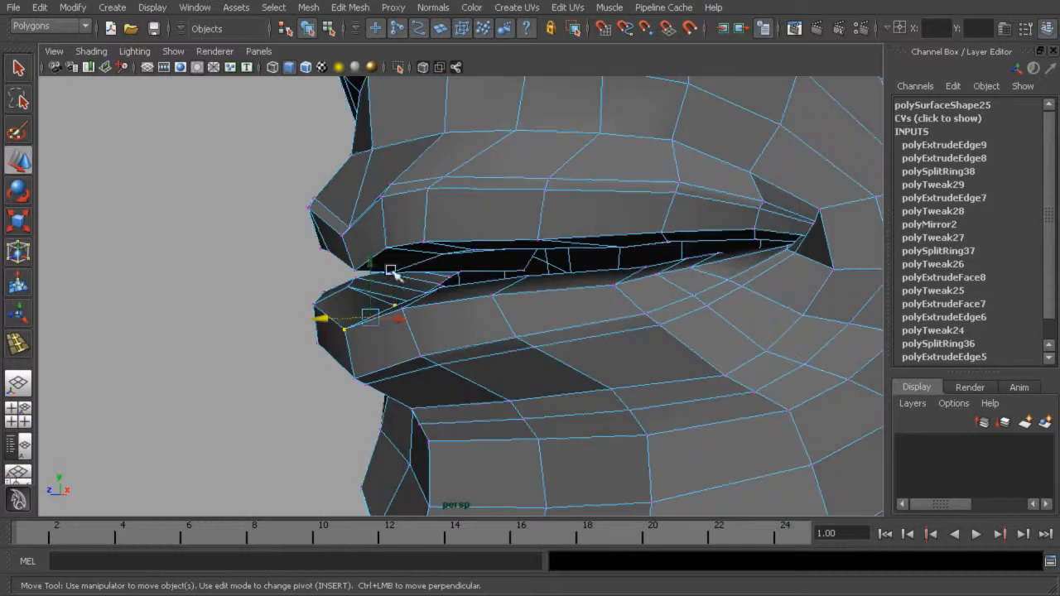
alt+drag(375, 250, 497, 331)
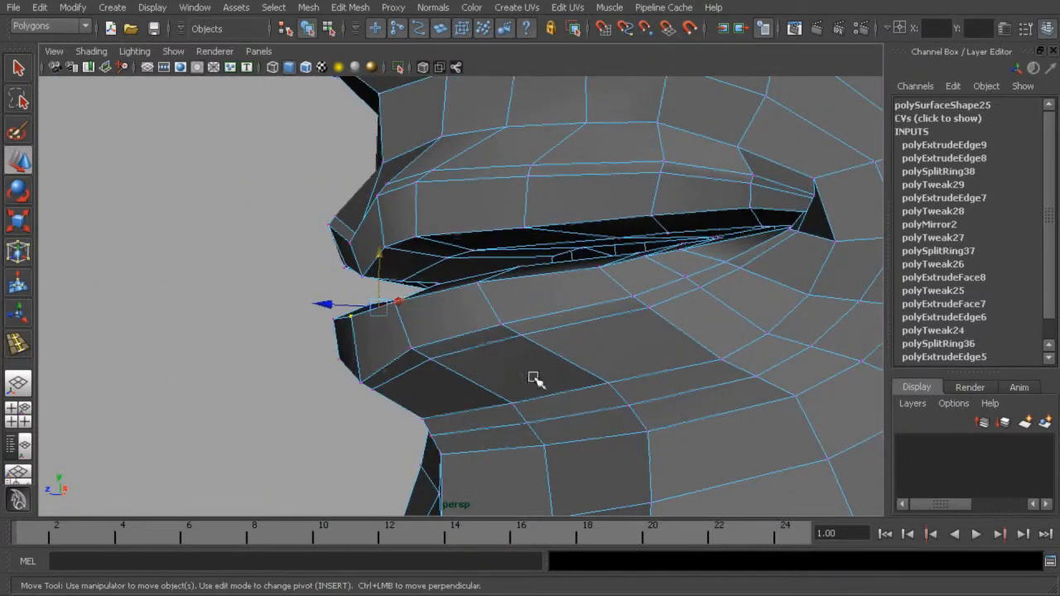
alt+drag(503, 407, 599, 284)
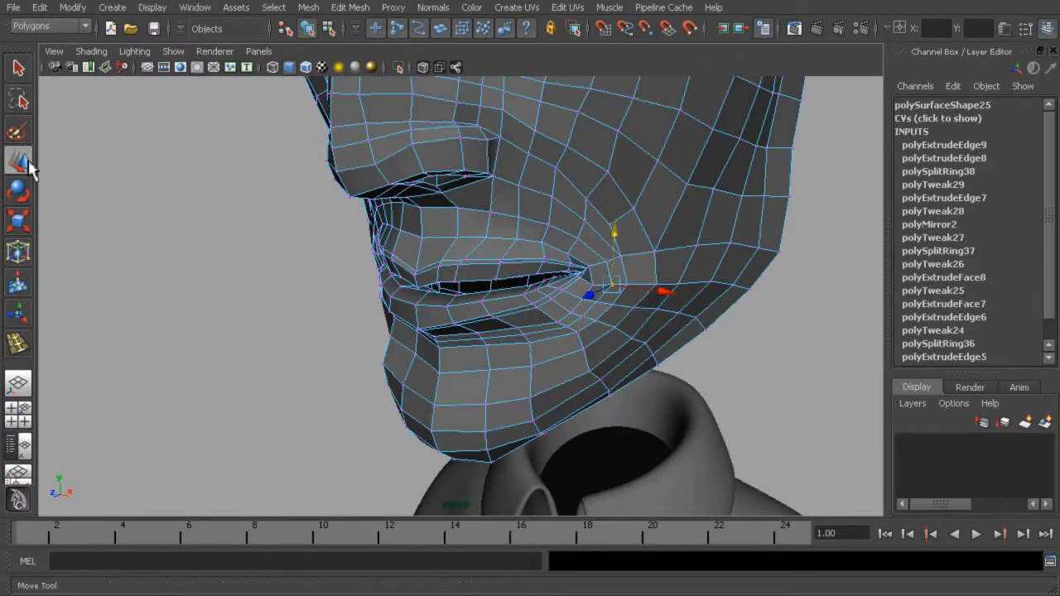
Turn on soft selection in the Move tool's settings
double_click(19, 161)
click(679, 181)
click(678, 488)
click(970, 8)
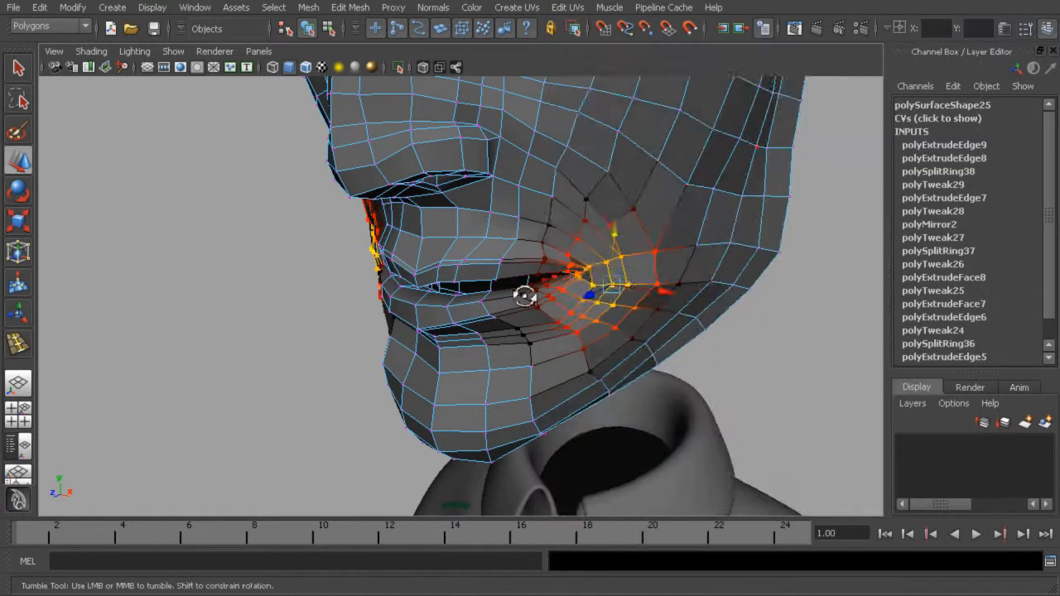
Reshape the lower lip and the upper lip near the mouth corner by moving vertices with soft selection
alt+drag(589, 286, 623, 331)
alt+drag(488, 333, 445, 352)
click(489, 327)
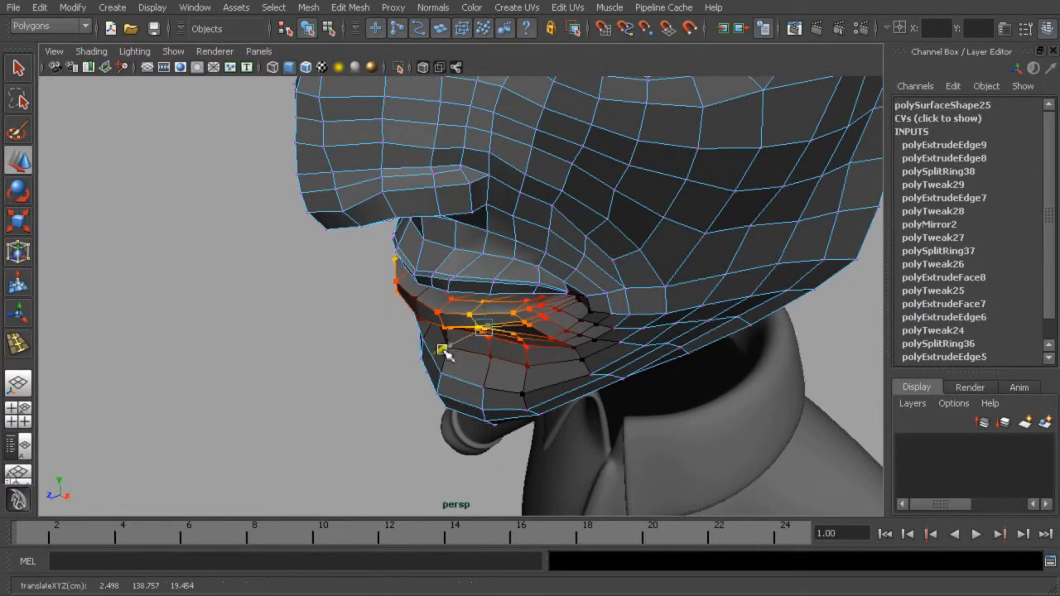
click(539, 289)
alt+drag(540, 289, 578, 323)
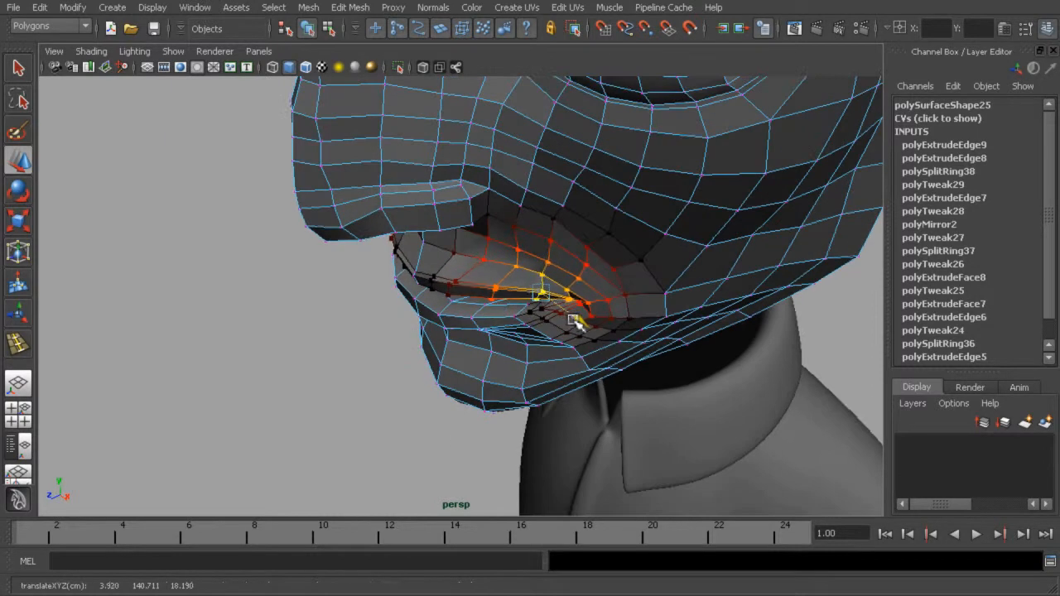
alt+drag(507, 325, 567, 259)
Adjust the cheek surface above the mouth corner by moving a soft-selected vertex
click(608, 227)
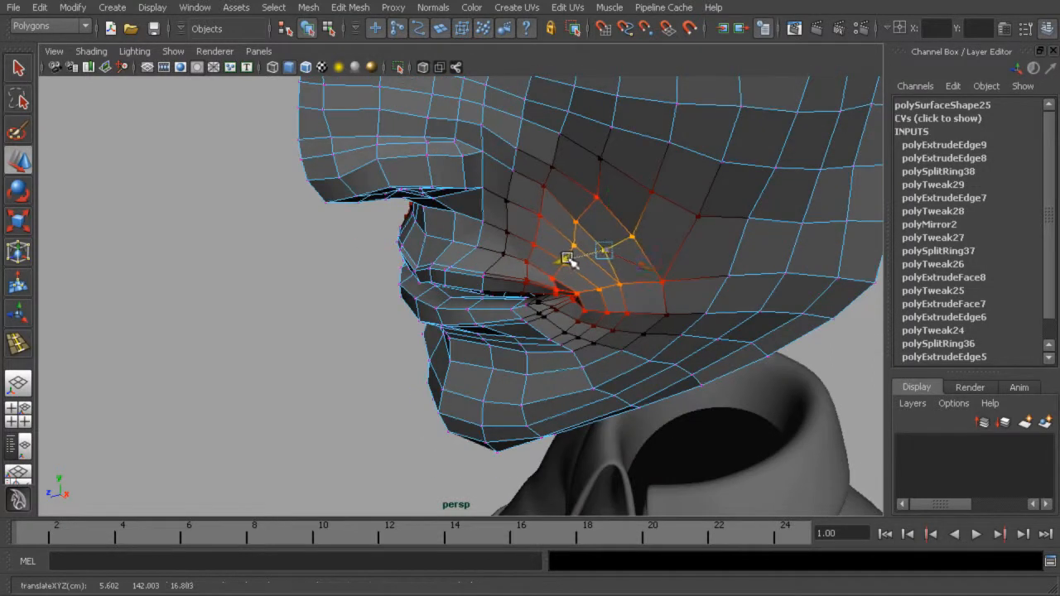
alt+drag(645, 266, 580, 290)
alt+drag(631, 142, 714, 317)
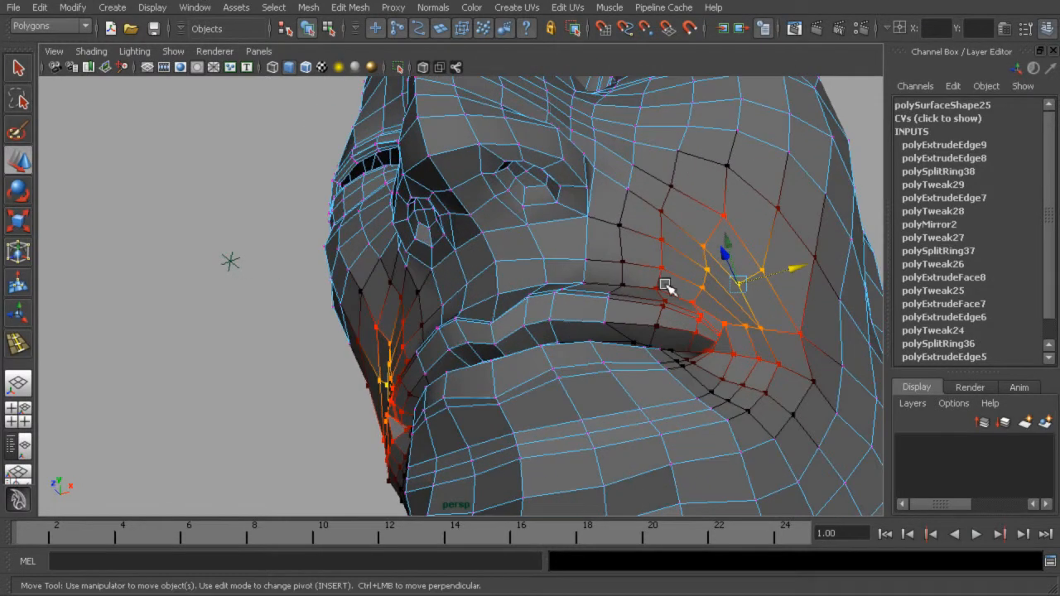
Return to object mode and insert edge loops at both sides of the nose with the Insert Edge Loop Tool
click(309, 28)
click(354, 7)
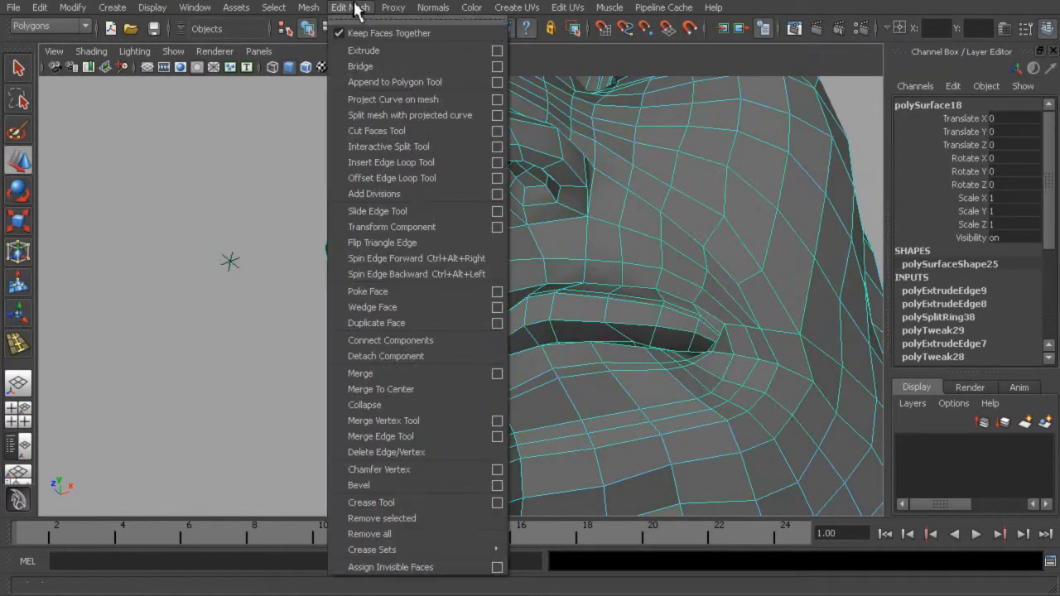
click(394, 163)
alt+right_drag(495, 192, 557, 175)
drag(555, 159, 548, 163)
alt+drag(497, 173, 424, 210)
alt+drag(501, 202, 464, 236)
Display the head in smooth preview and examine the shape of the nose, lips and chin
click(327, 30)
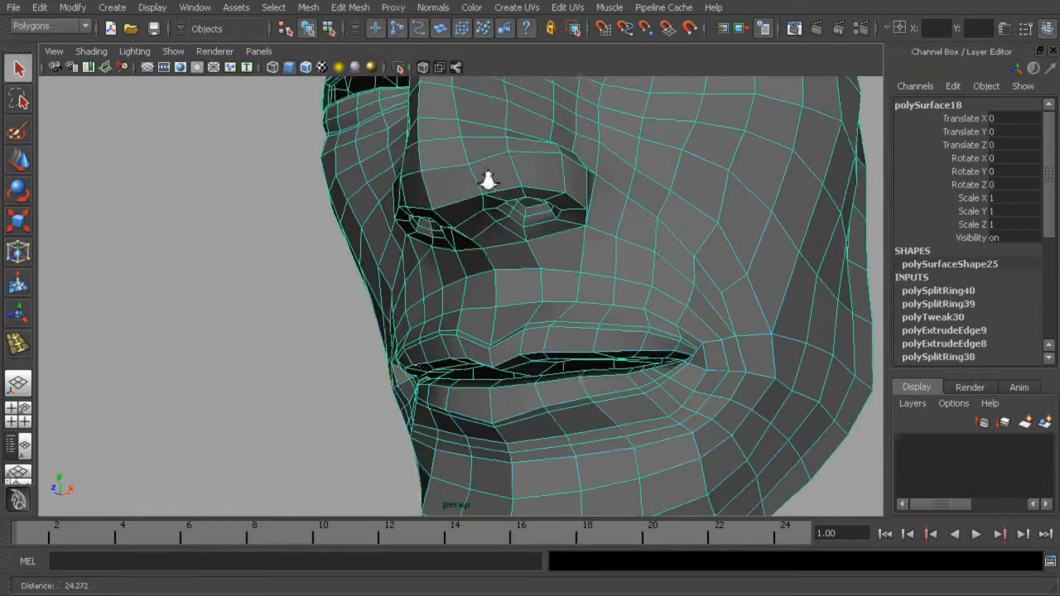
key(3)
click(263, 257)
alt+right_drag(532, 274, 270, 92)
mouse_move(500, 285)
alt+mouse_down()
mouse_move(496, 313)
mouse_move(489, 299)
alt+mouse_up()
alt+right_drag(489, 299, 753, 321)
click(540, 281)
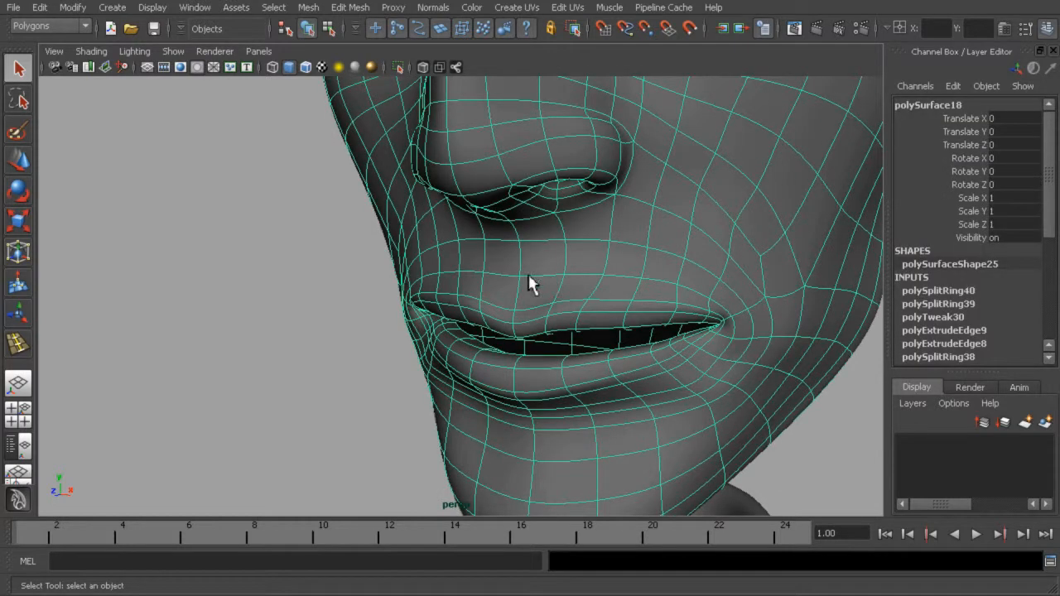
Extrude the central faces between the nose and upper lip, scale them inward, and return to object mode
right_drag(552, 292, 543, 310)
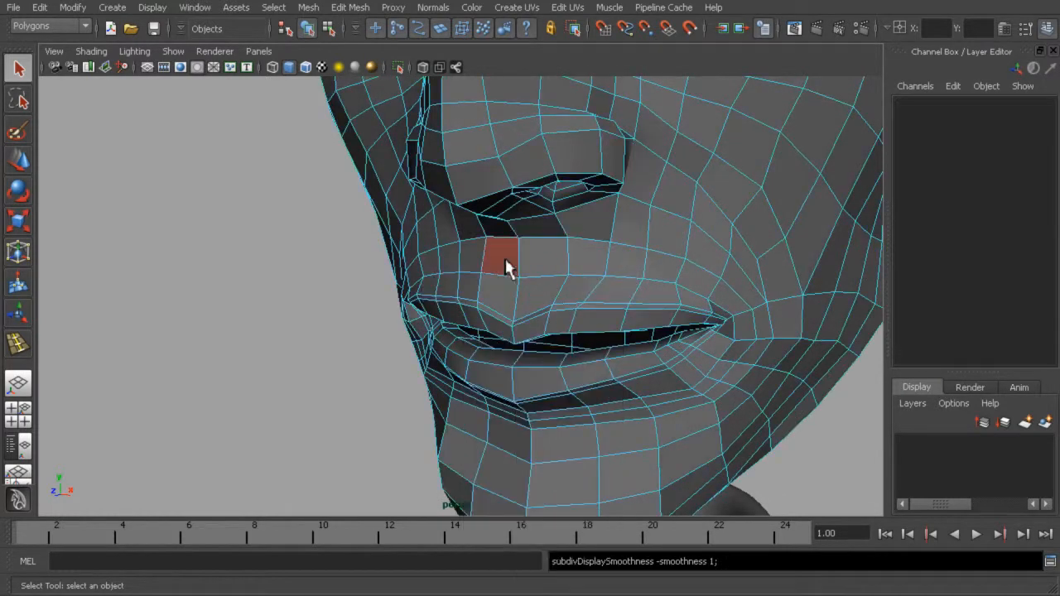
click(503, 261)
click(393, 7)
mouse_move(350, 7)
click(364, 47)
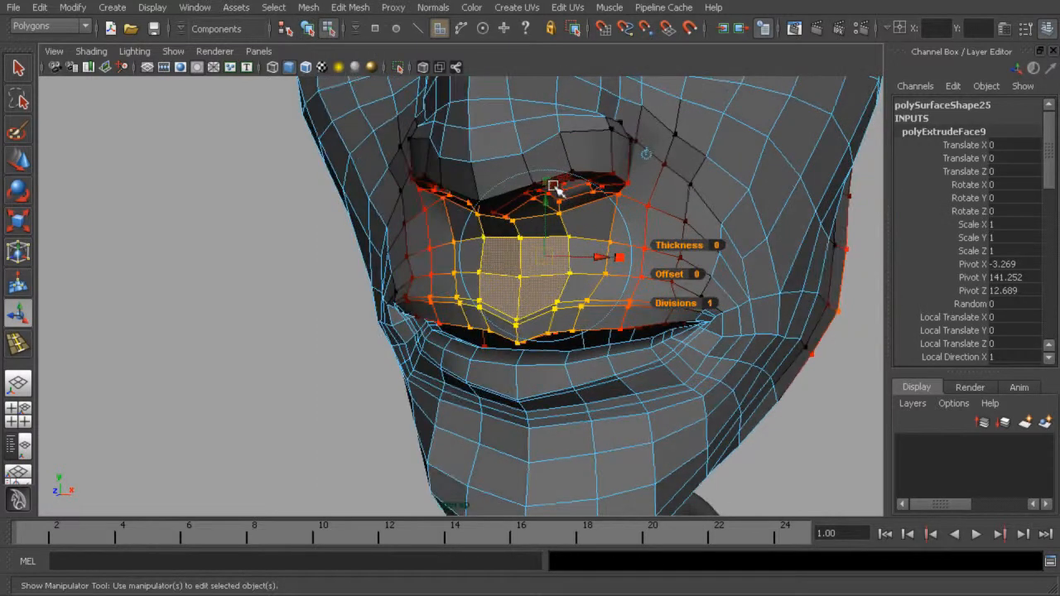
click(554, 186)
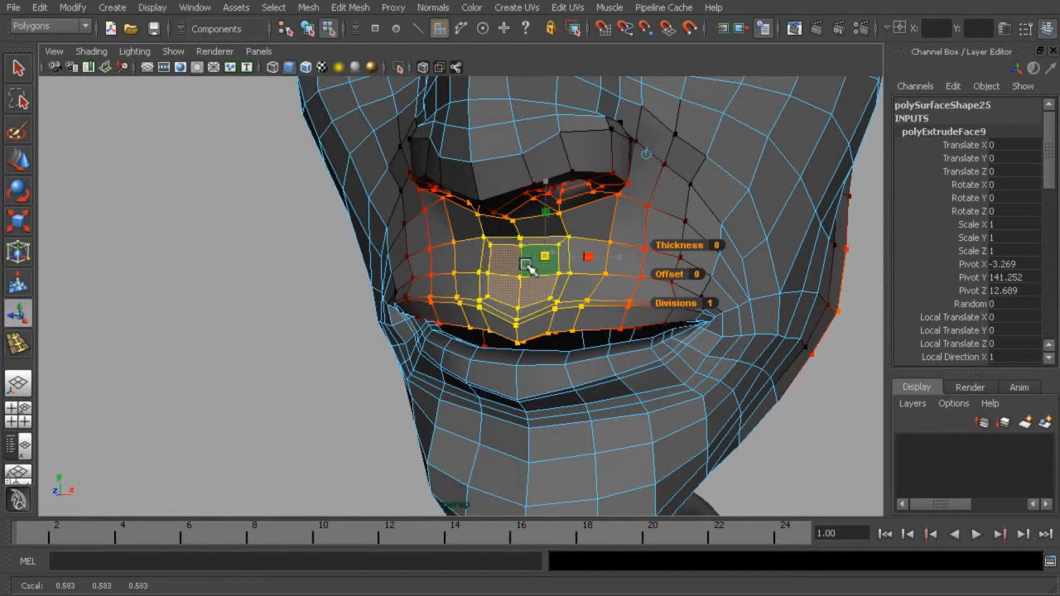
click(312, 32)
alt+drag(586, 206, 562, 211)
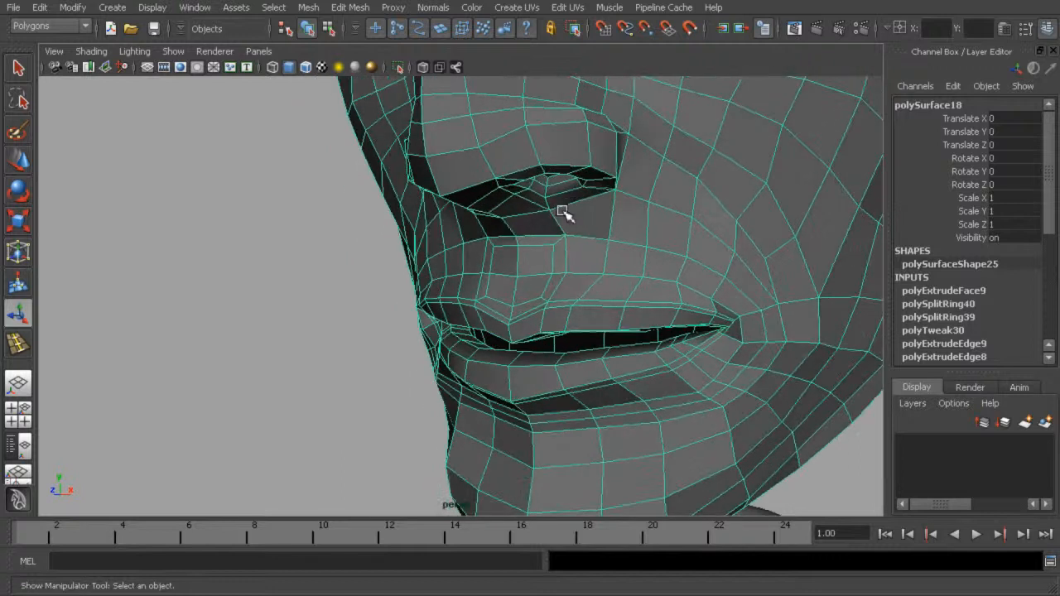
Examine the deselected head in smooth preview from several angles and switch it to vertex editing
click(369, 277)
alt+drag(369, 276, 503, 303)
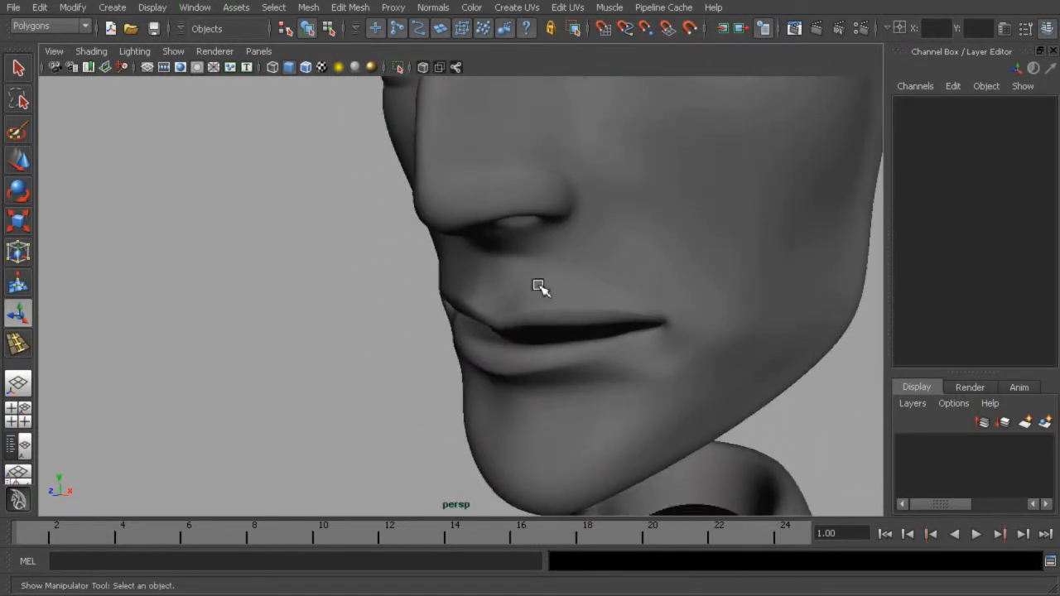
alt+drag(571, 312, 591, 323)
click(594, 323)
right_drag(591, 318, 555, 319)
alt+drag(587, 312, 615, 279)
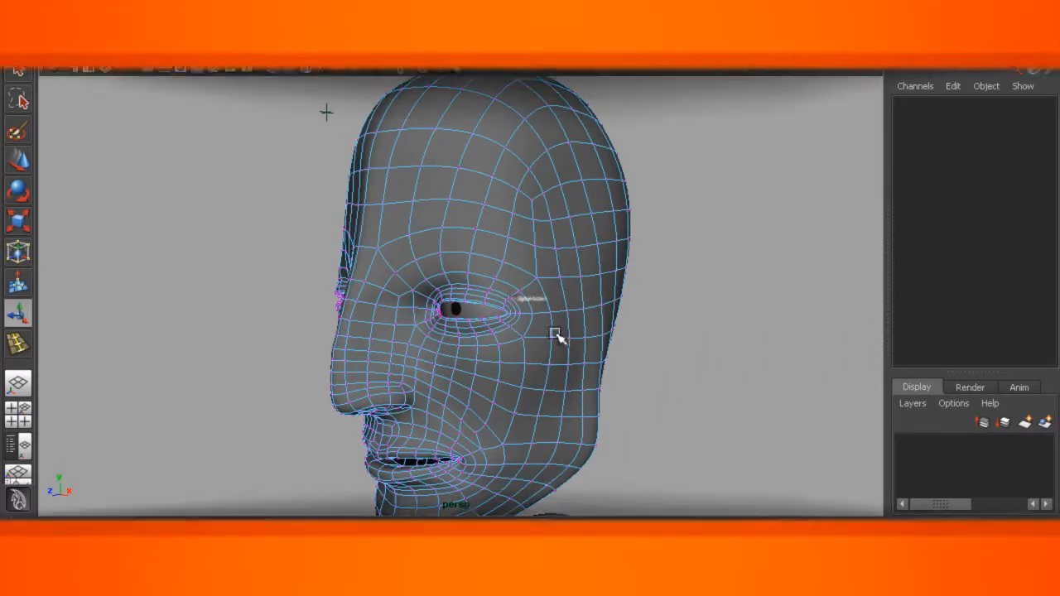